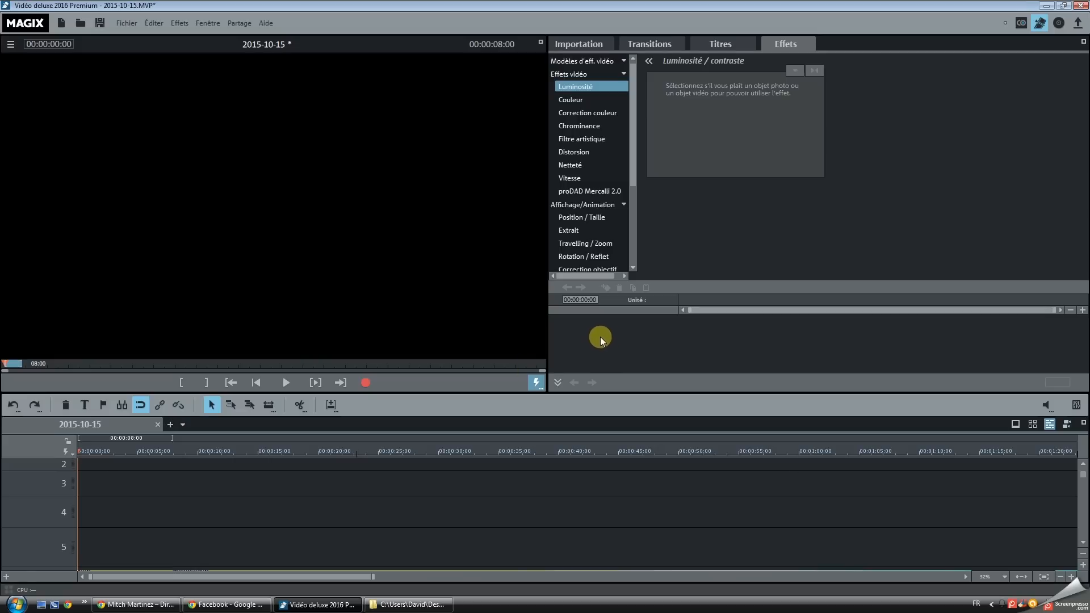
Switch to the browser and examine the open Pixabay photo pages and the Bensound royalty-free music page
click(136, 604)
click(94, 11)
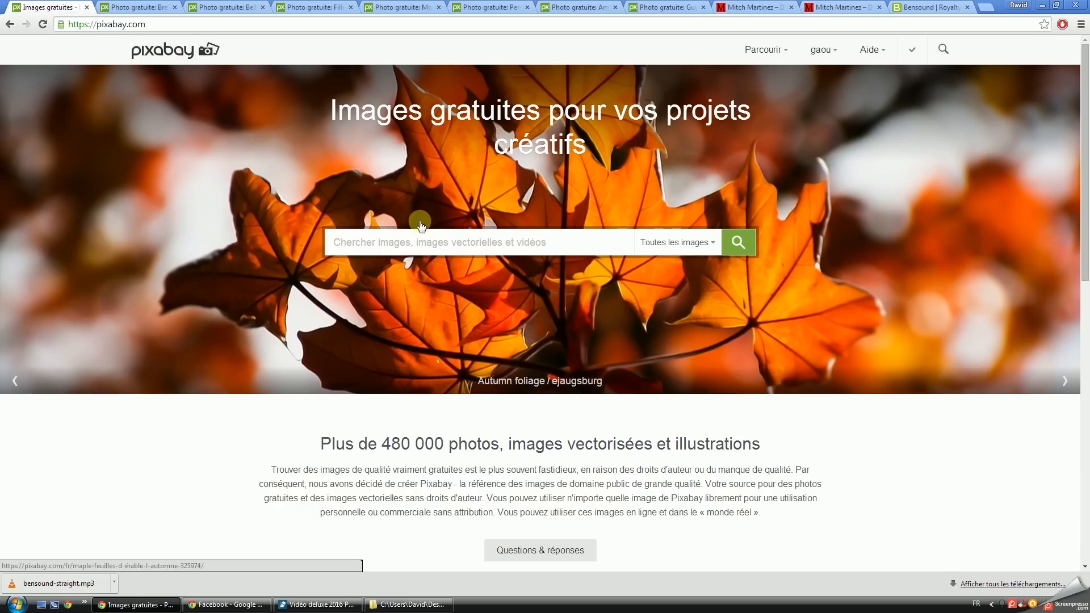
click(484, 244)
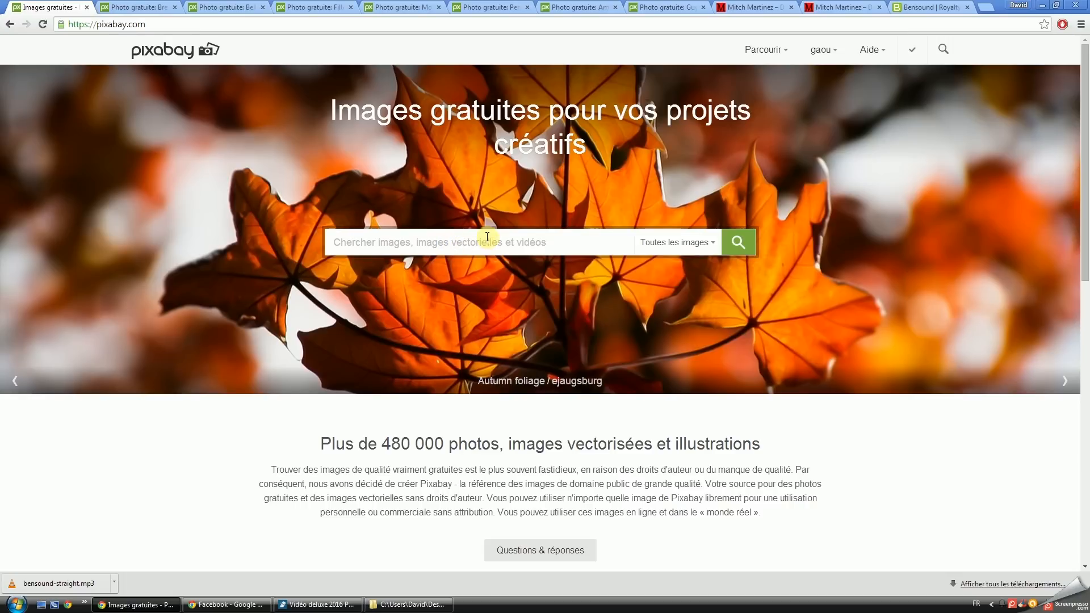
click(136, 8)
click(230, 8)
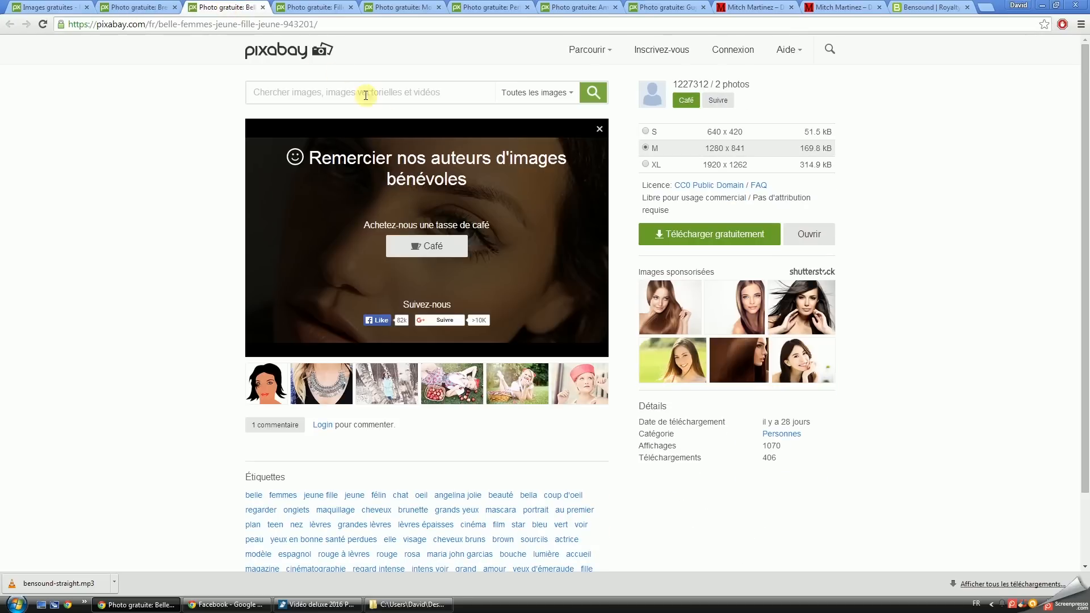
click(315, 8)
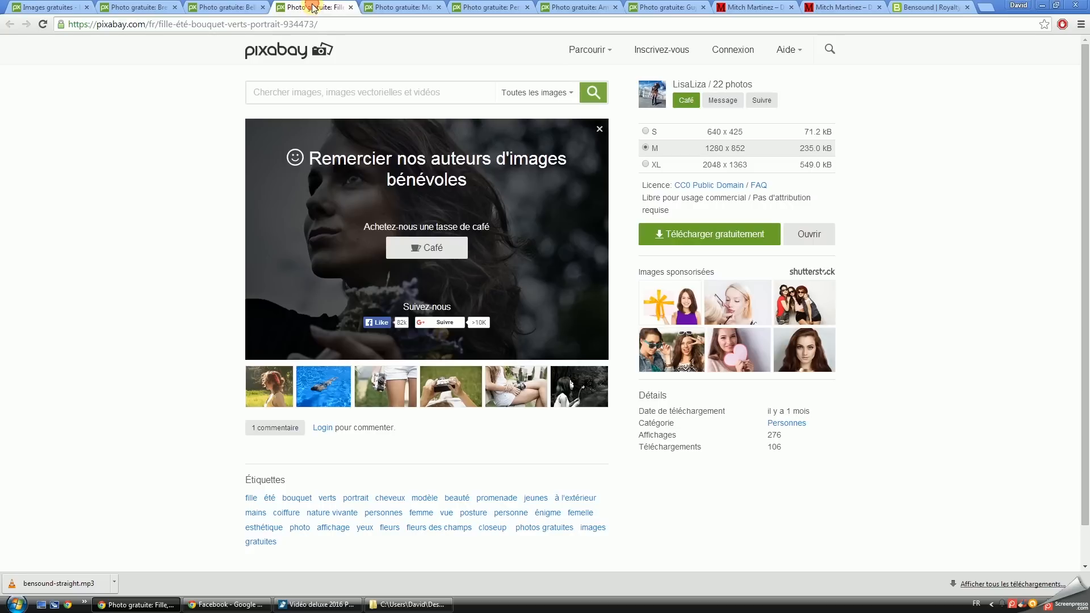
click(396, 8)
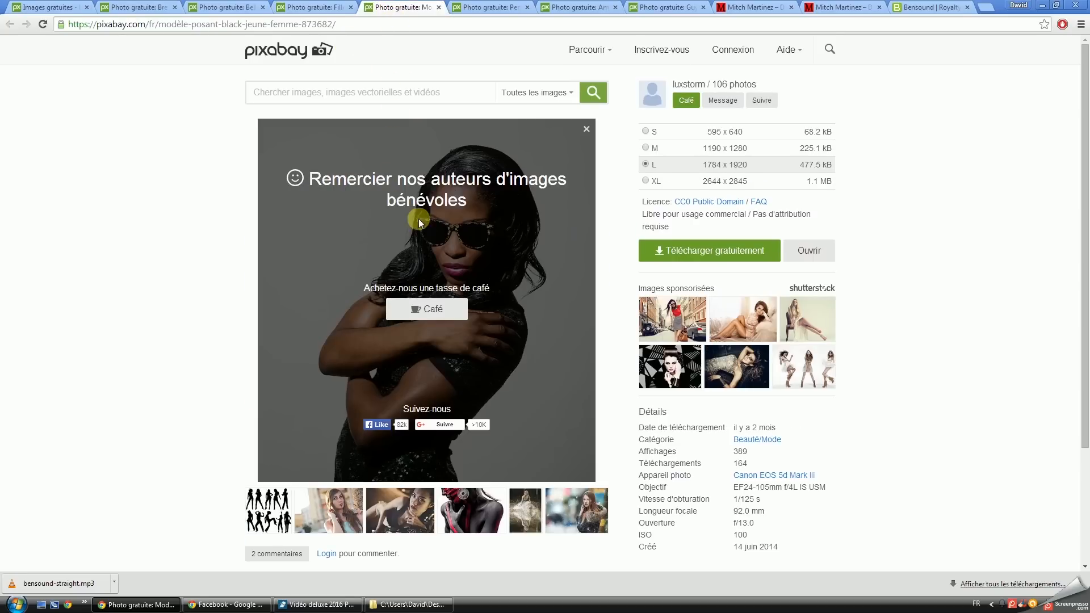
click(502, 11)
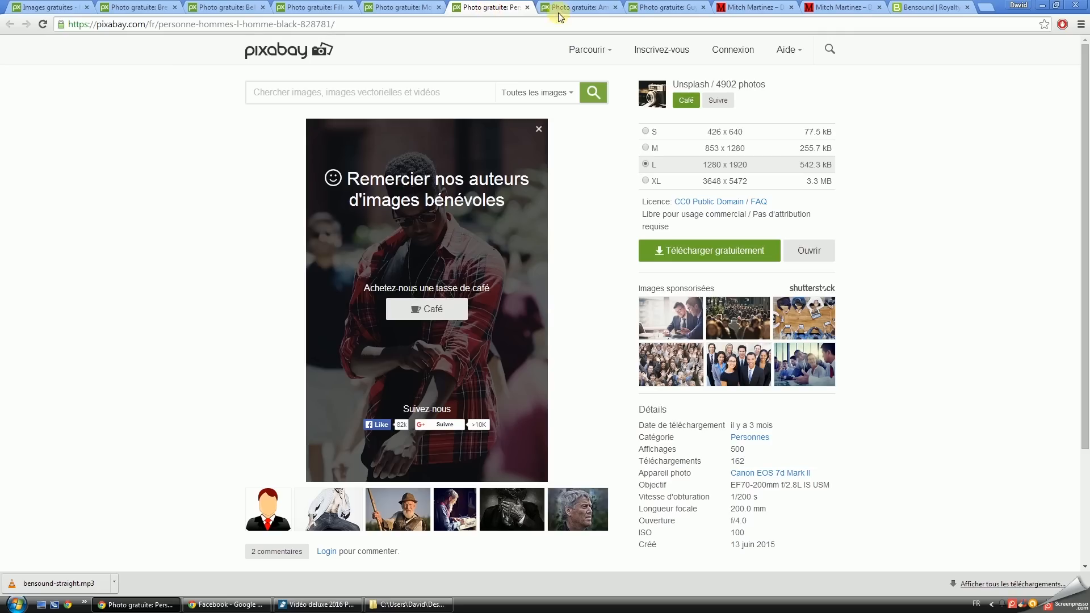
click(571, 8)
click(658, 8)
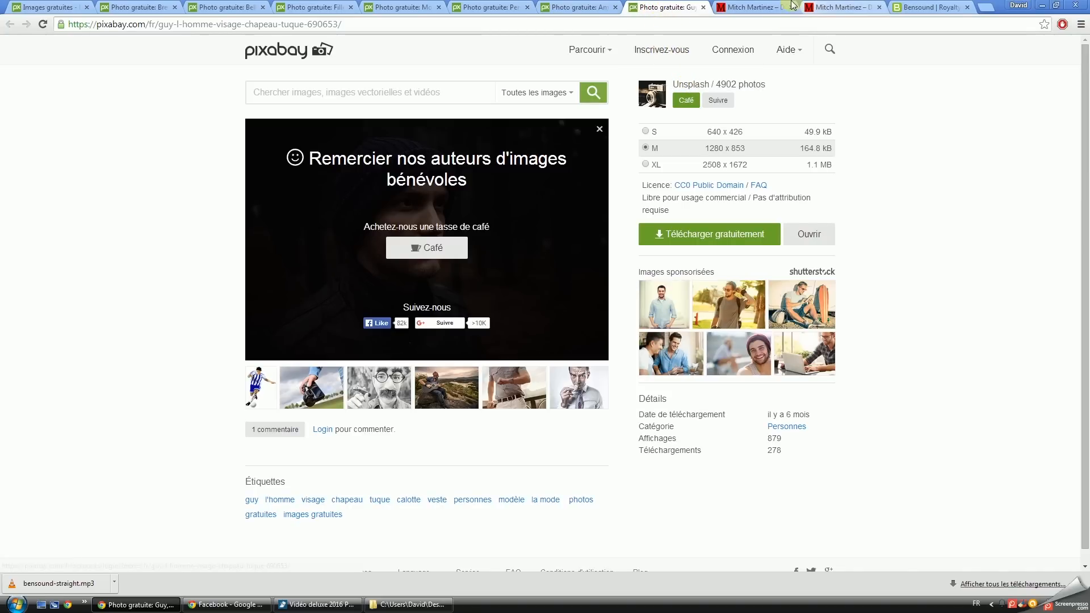
click(916, 10)
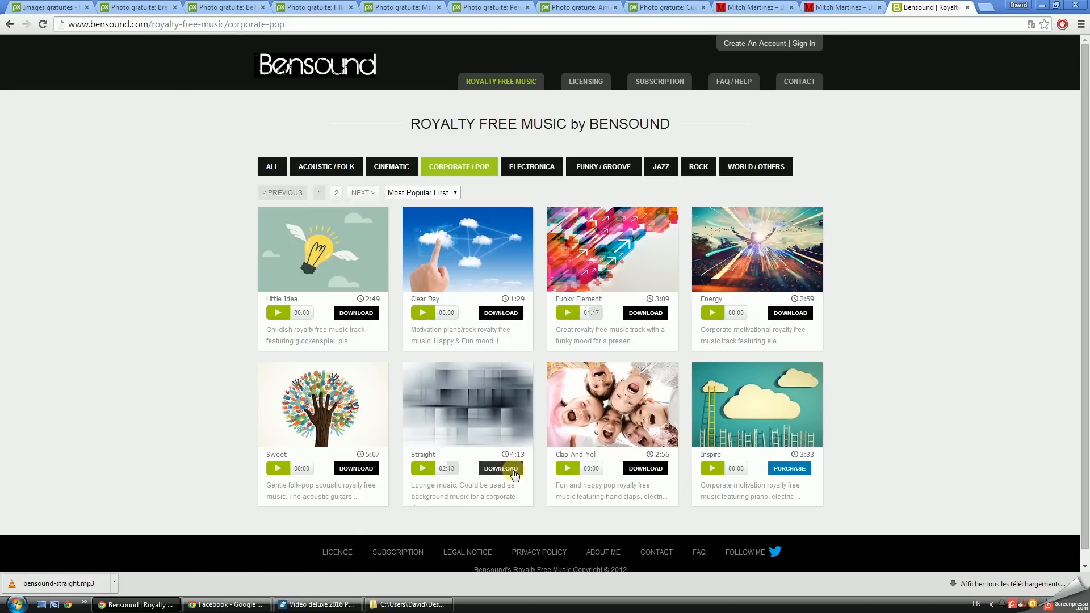
Switch back to Vidéo deluxe, add the bensound-straight music from the Tuto folder to the timeline, and place it on track 4
click(318, 603)
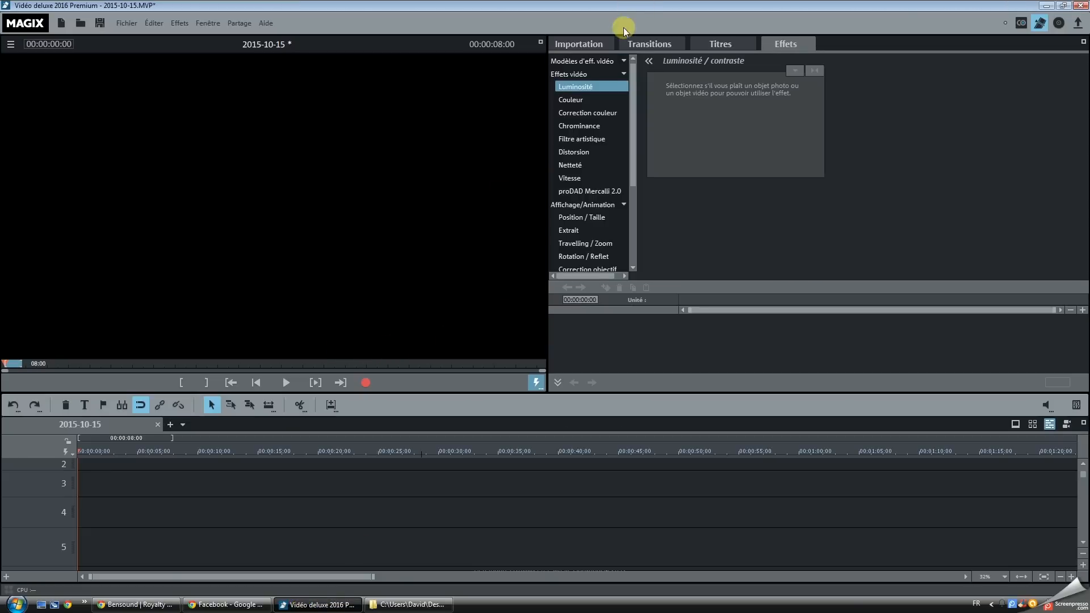
click(578, 44)
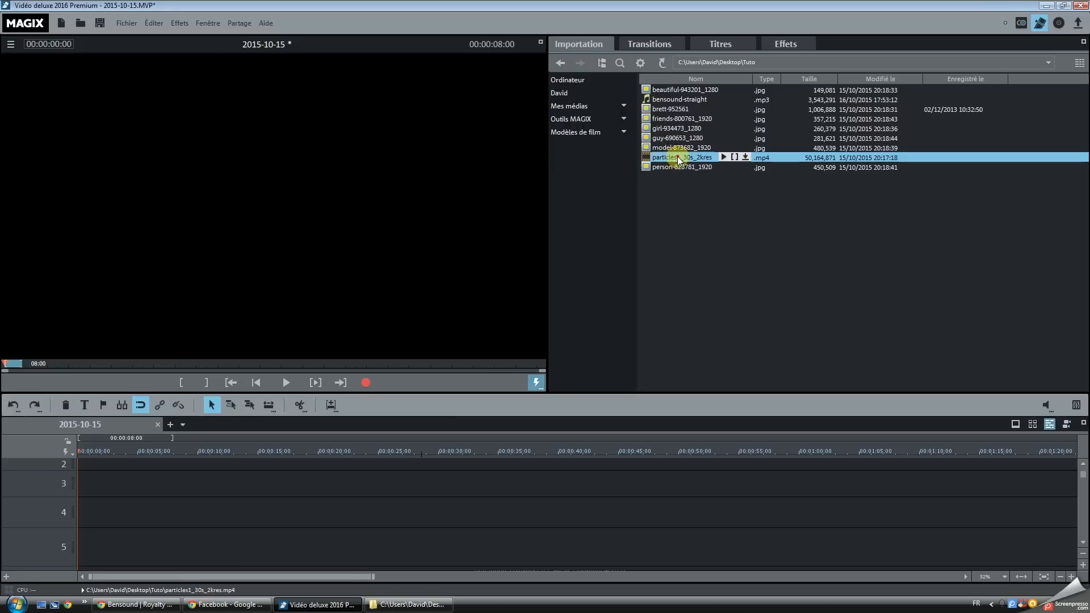
click(668, 110)
click(684, 100)
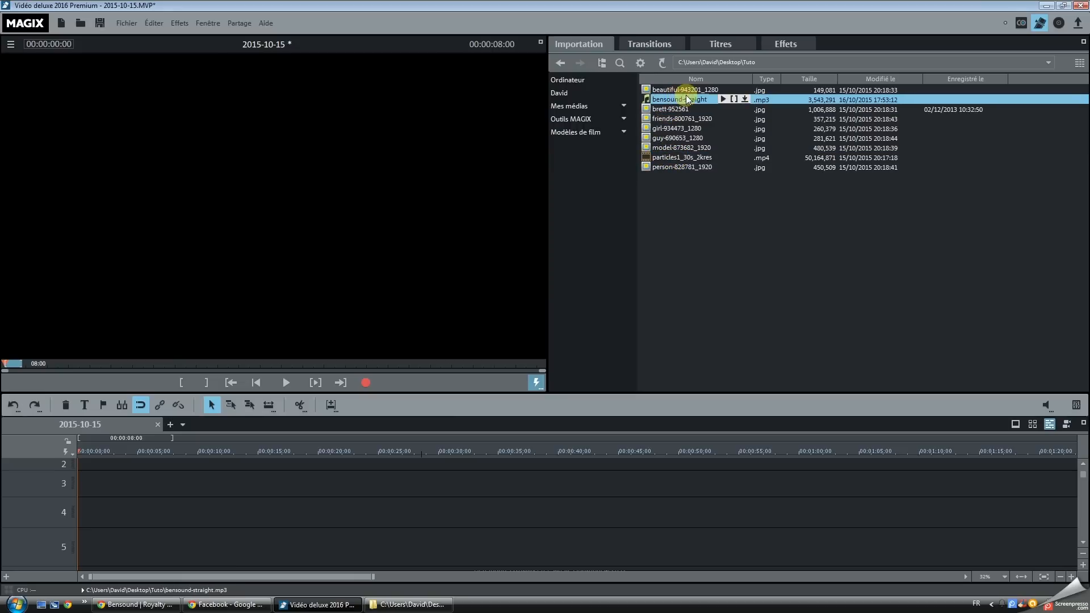
drag(690, 100, 69, 544)
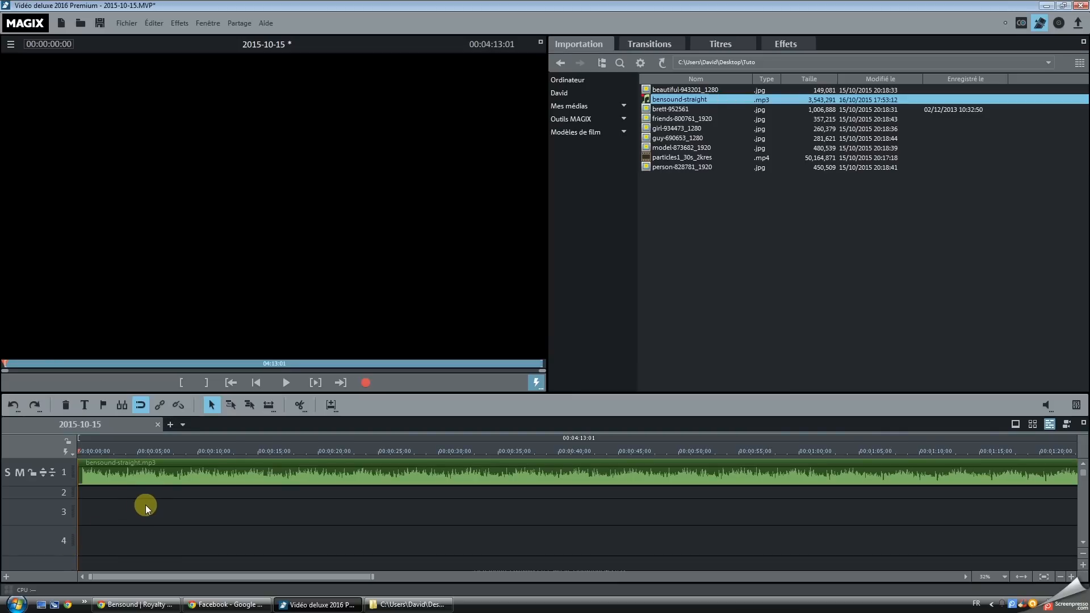
drag(126, 477, 126, 542)
click(117, 505)
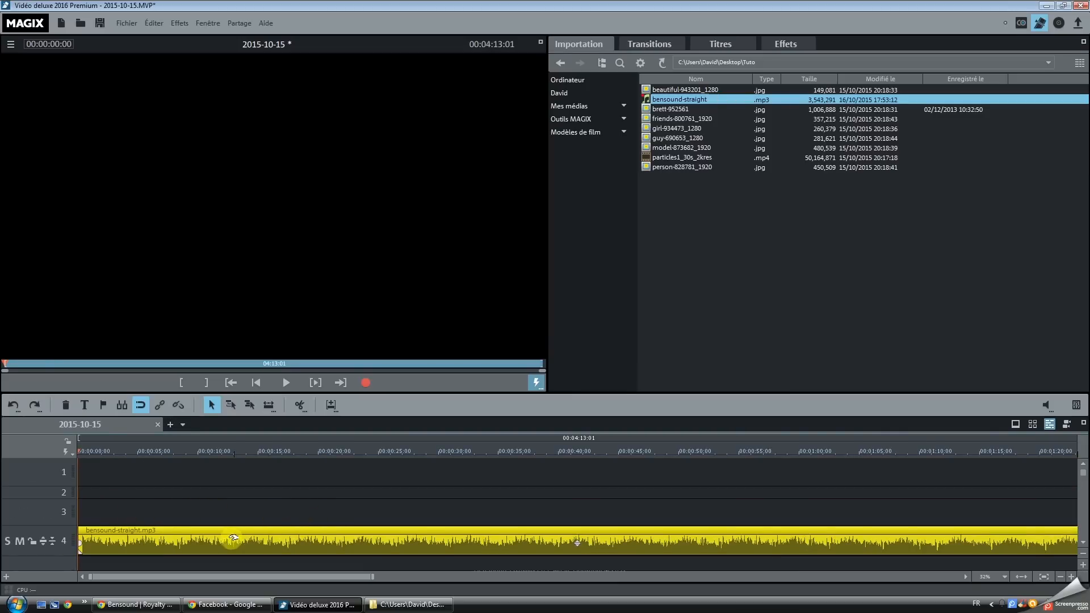
right_click(197, 546)
click(175, 542)
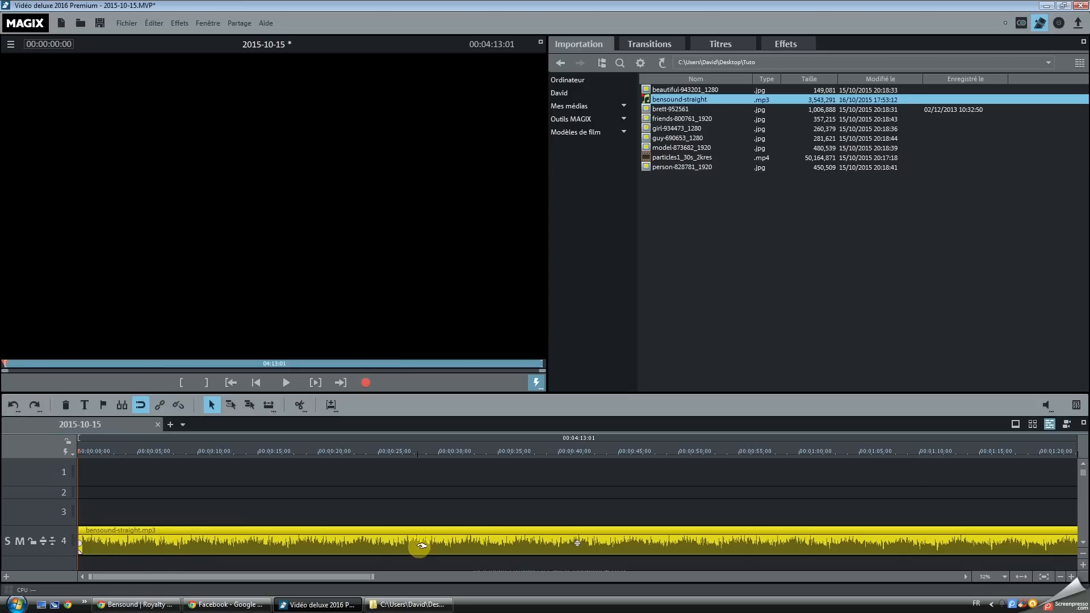
right_click(205, 548)
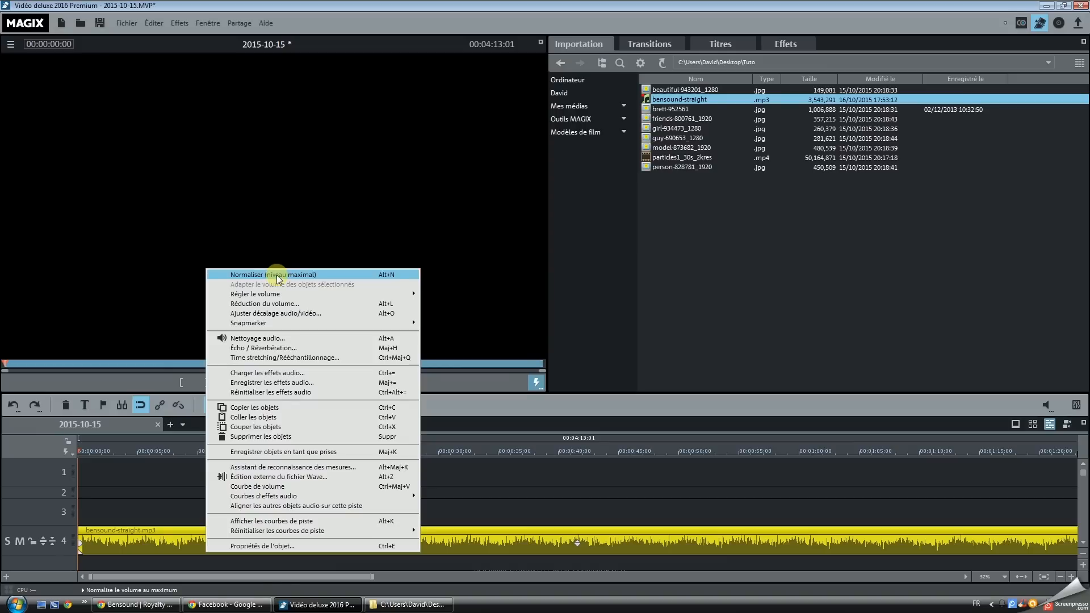
click(115, 537)
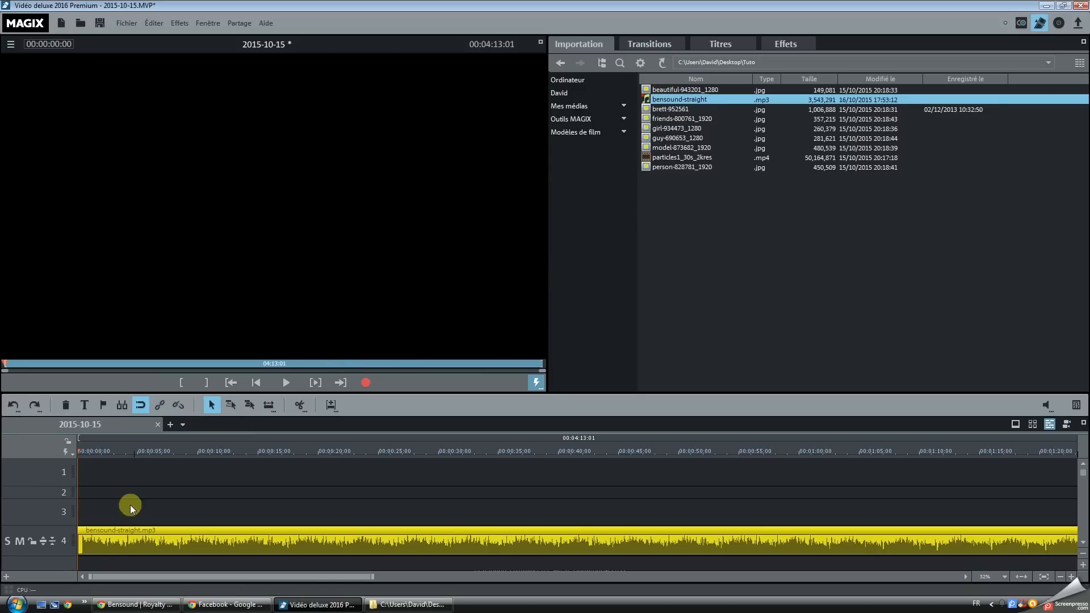
Trim about 9 frames off the start of the music and place the beautiful-943201_1280 photo at the start of track 1
drag(81, 535, 85, 535)
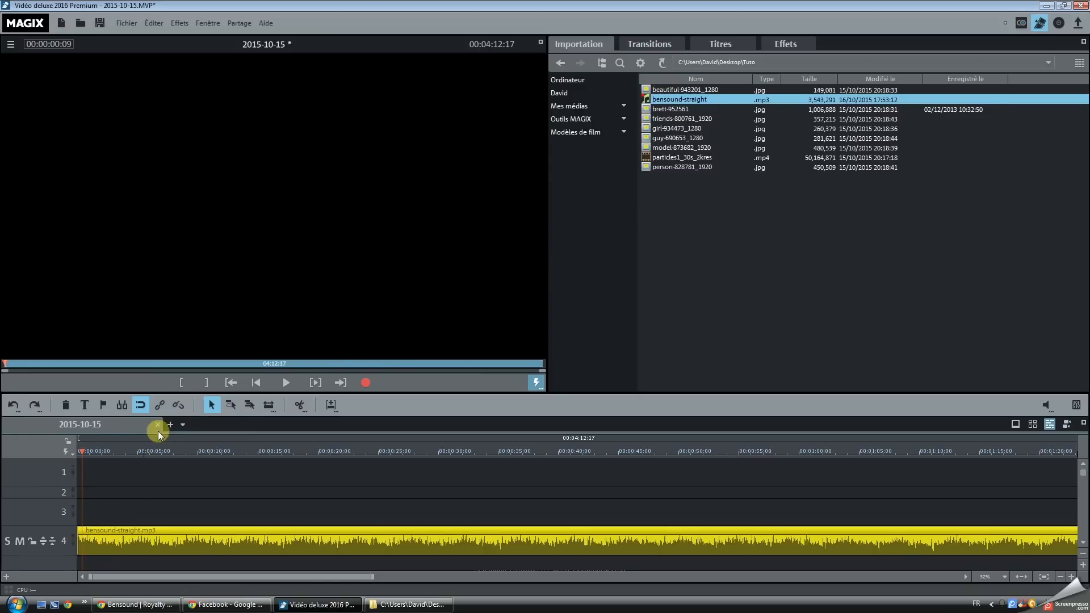
click(79, 450)
drag(658, 90, 79, 472)
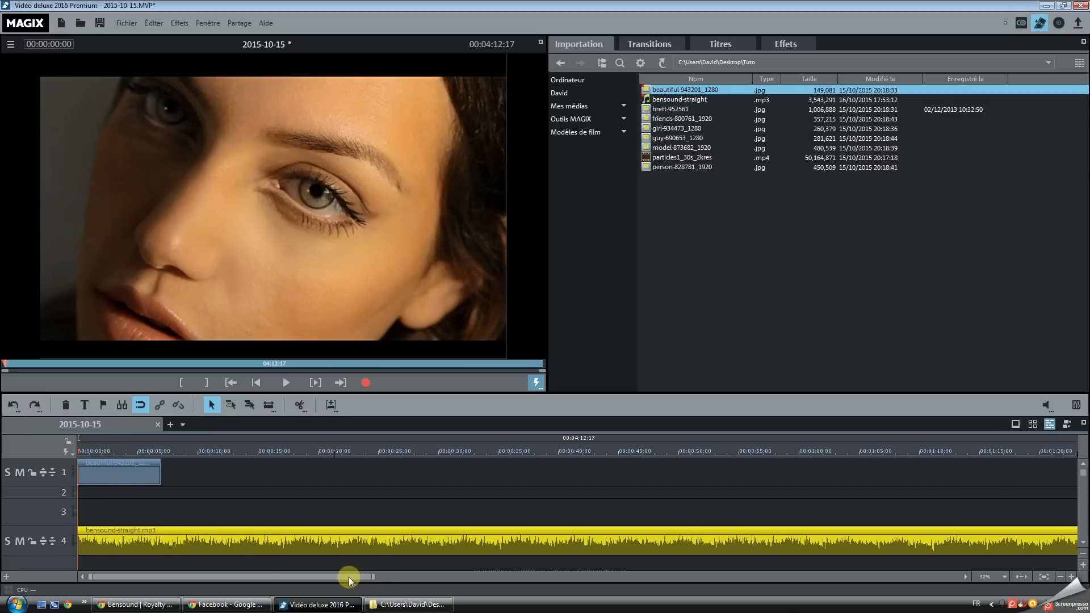
Scrub through the first photo and play the timeline from its start to find the musical cut point
drag(376, 576, 232, 576)
click(237, 451)
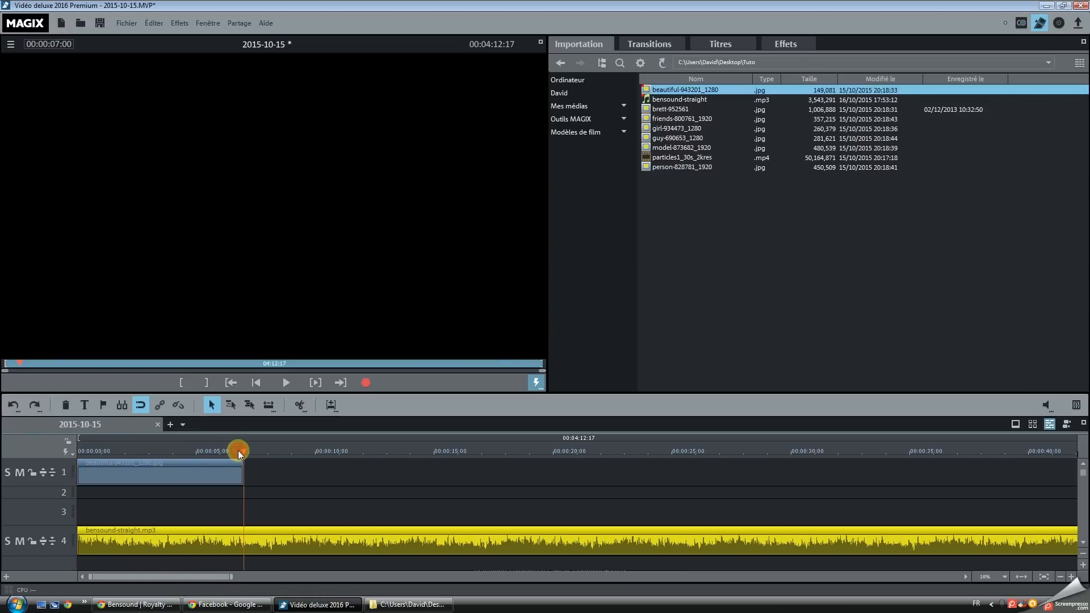
drag(237, 452, 248, 452)
drag(243, 451, 203, 452)
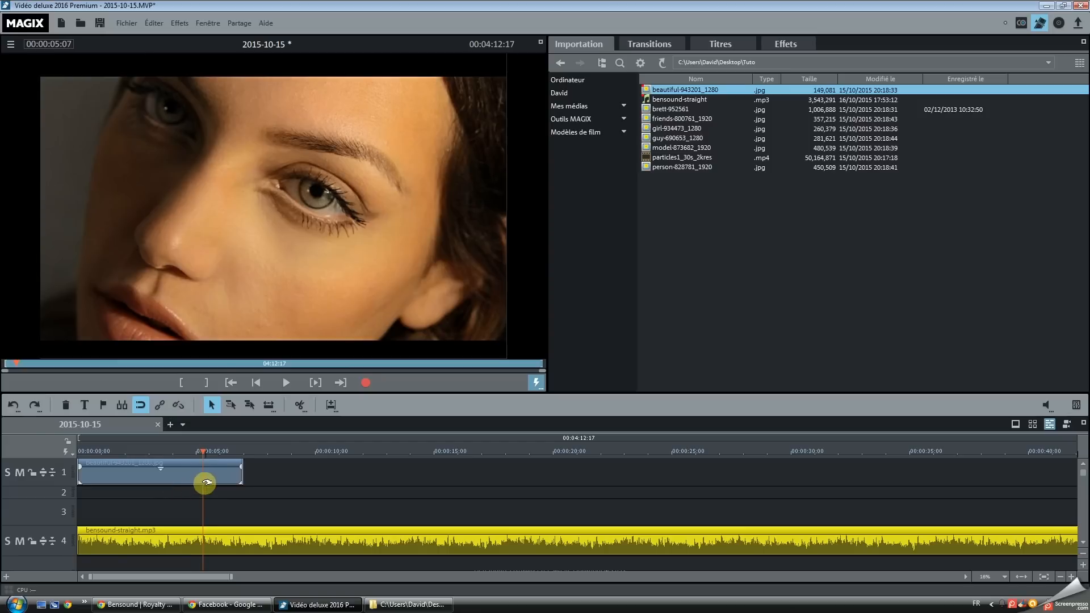
click(93, 452)
drag(92, 451, 63, 444)
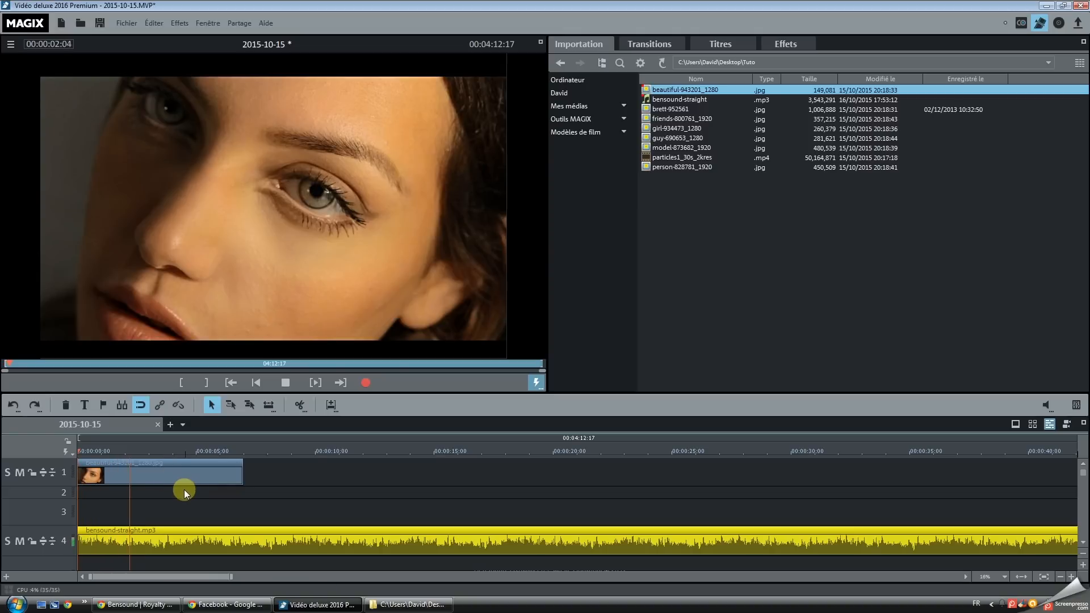
key(space)
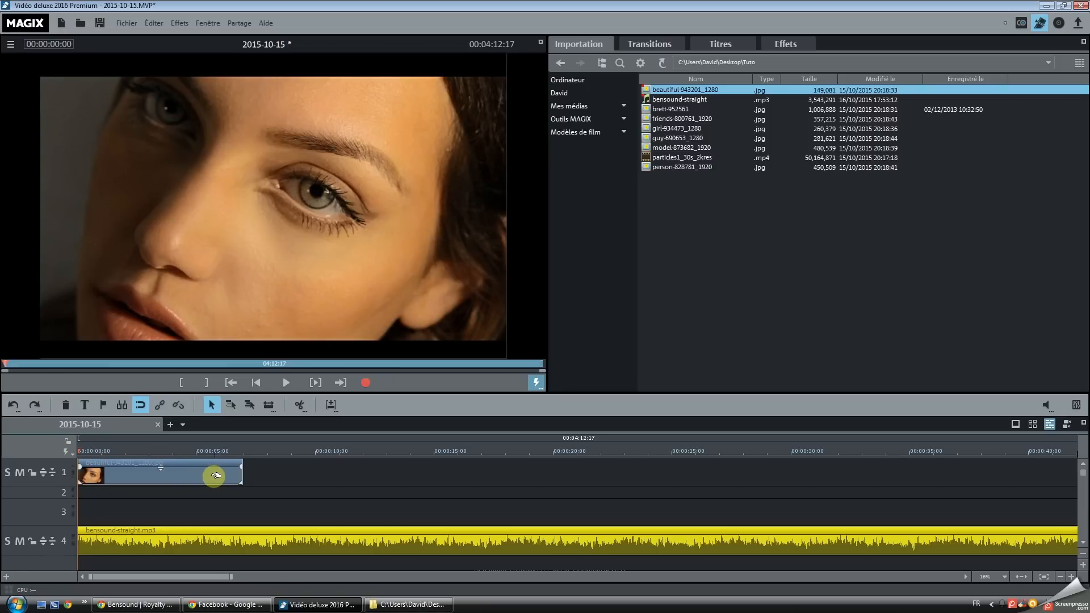
key(space)
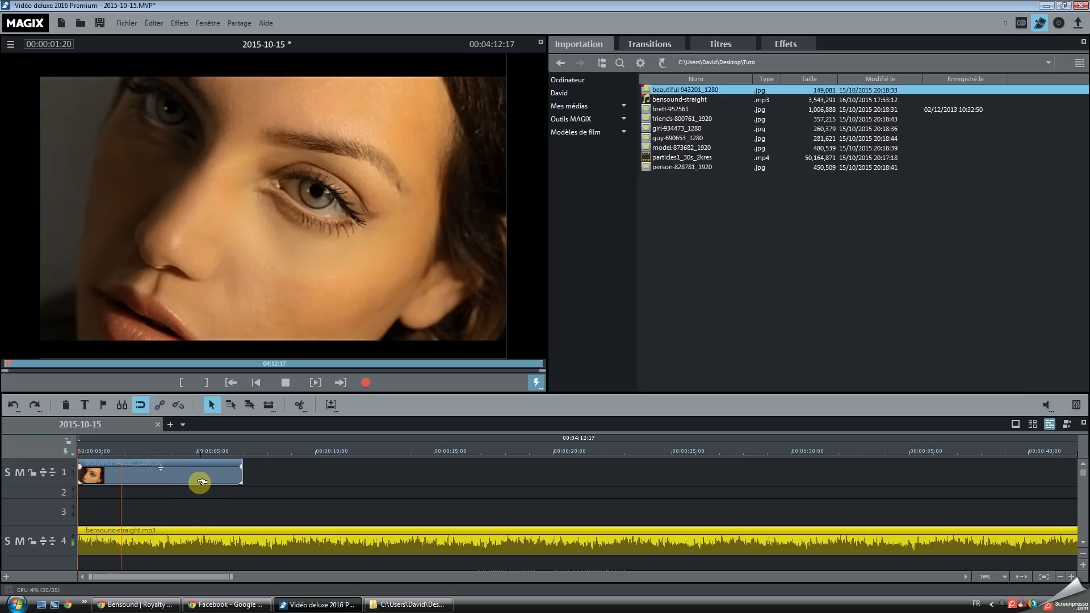
key(space)
Shorten the first photo on track 1 to end at 00:00:03:01 and return the playhead to the start
click(150, 454)
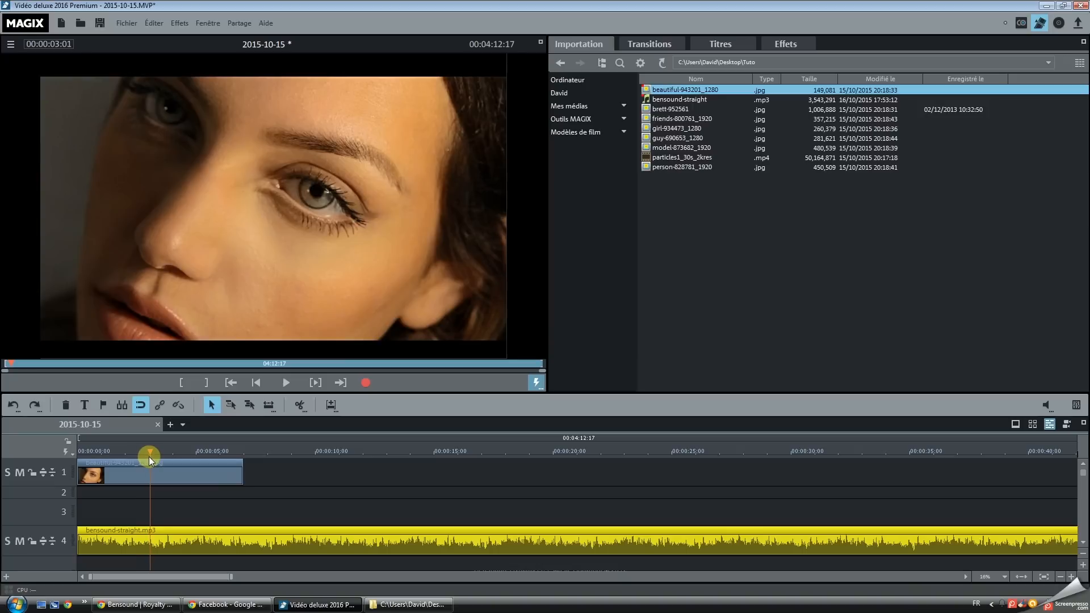
drag(230, 576, 185, 577)
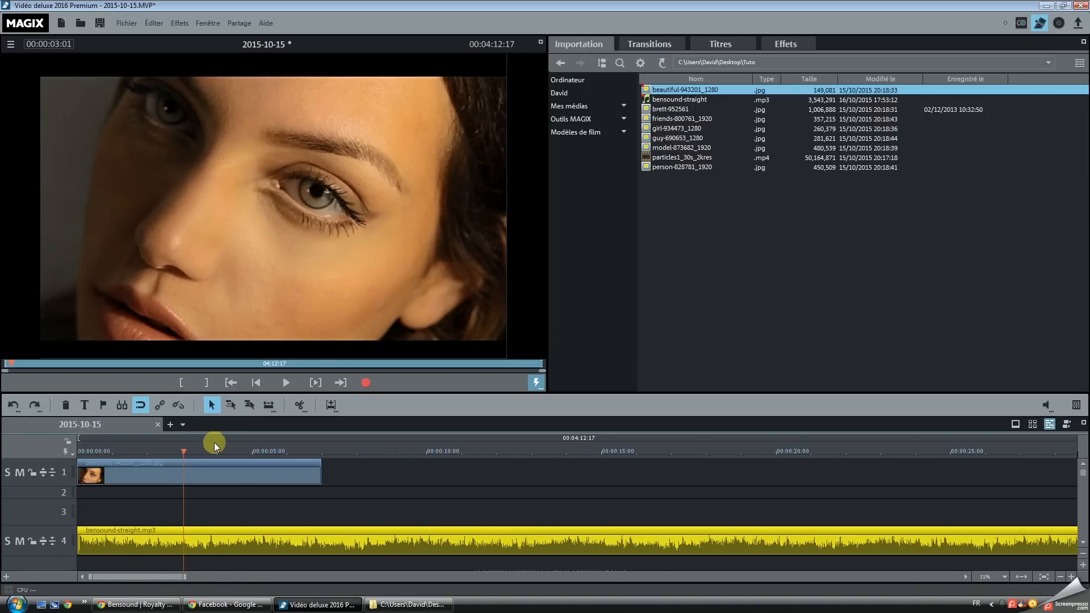
drag(318, 474, 183, 474)
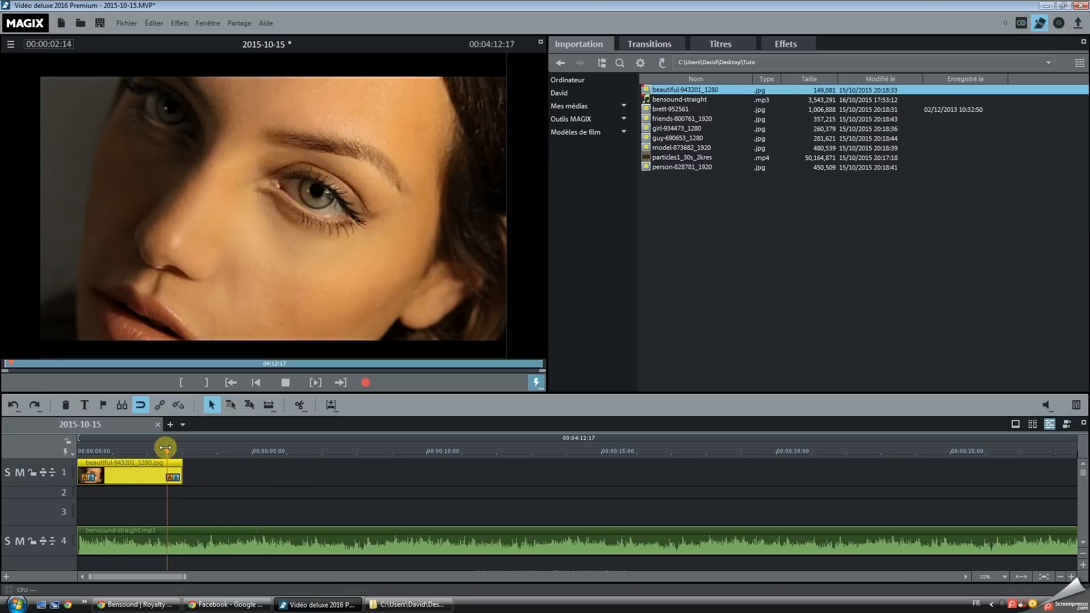
drag(169, 448, 76, 455)
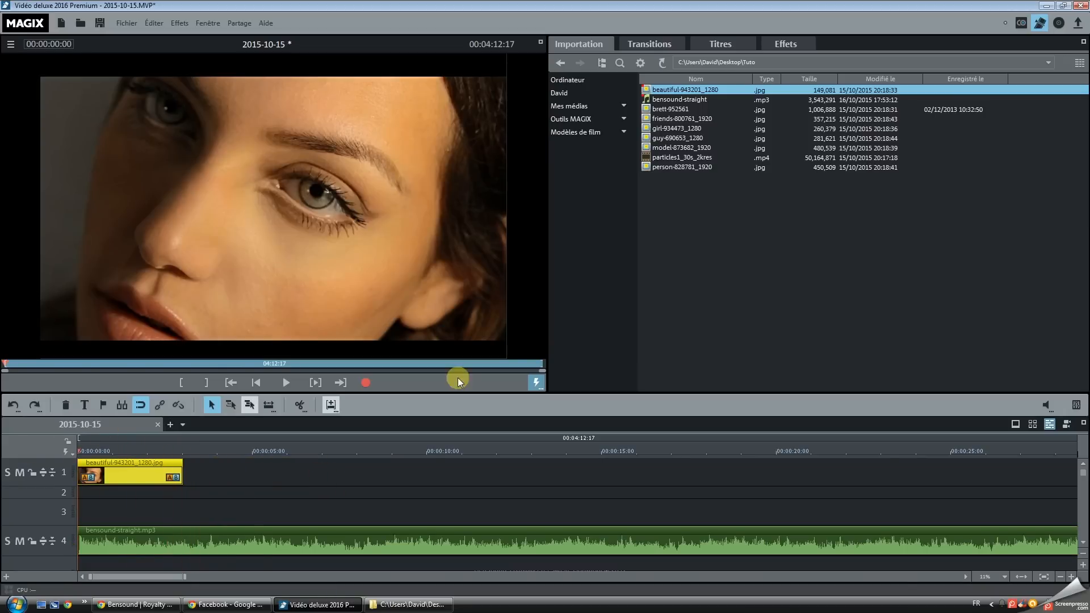
Place the brett-952561 photo on track 2 directly after the first photo, make track 2 taller, and check the playback
click(658, 109)
drag(297, 430, 230, 494)
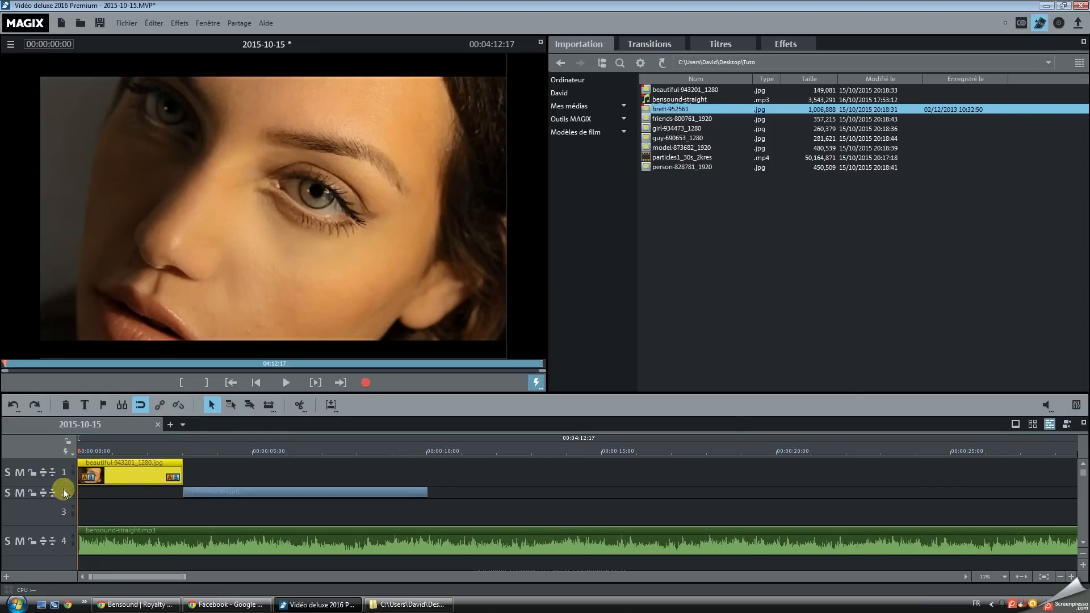
drag(63, 497, 65, 525)
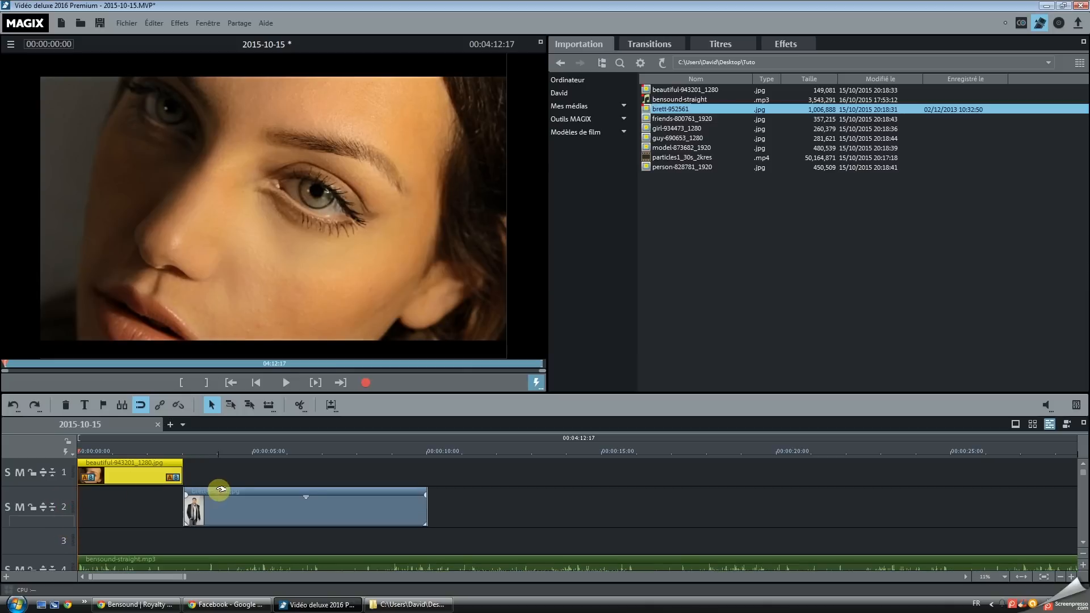
click(175, 441)
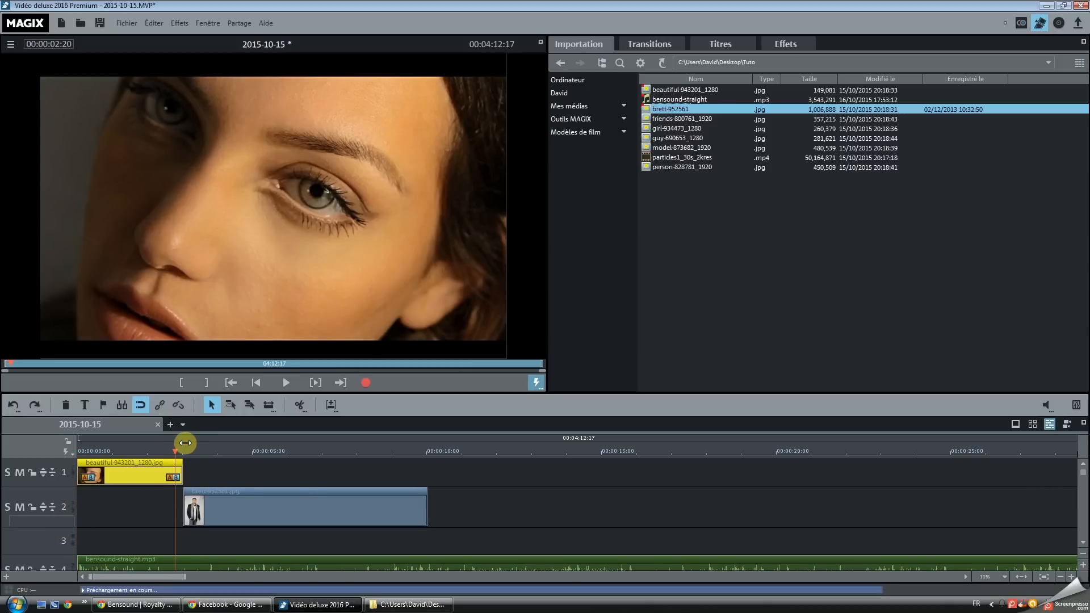
key(space)
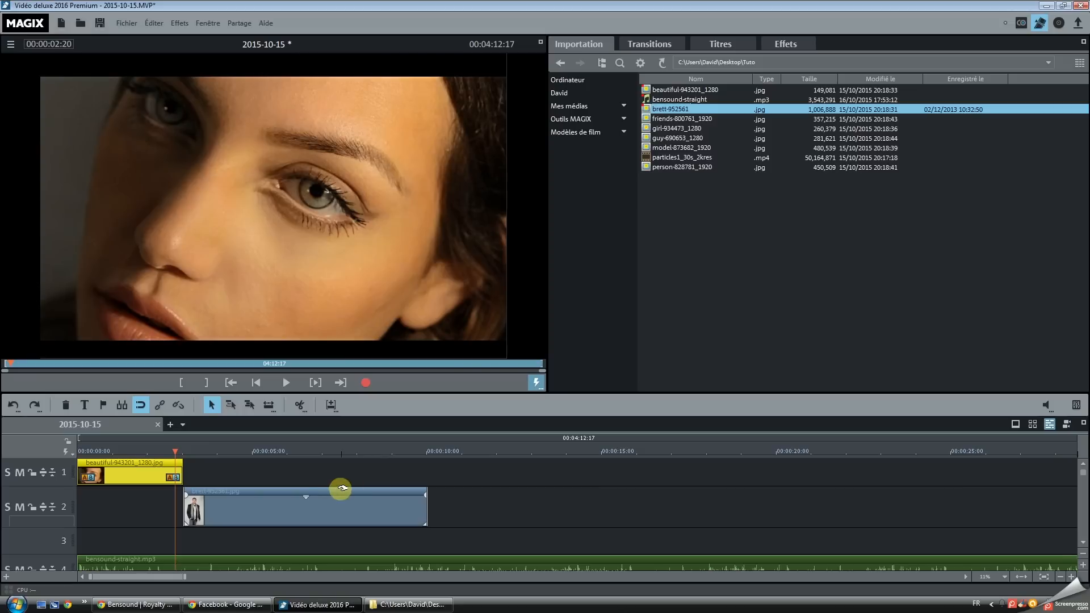
Shorten the brett-952561 photo to the first photo's length, keep it directly after that photo, and play the transition
drag(330, 513, 208, 511)
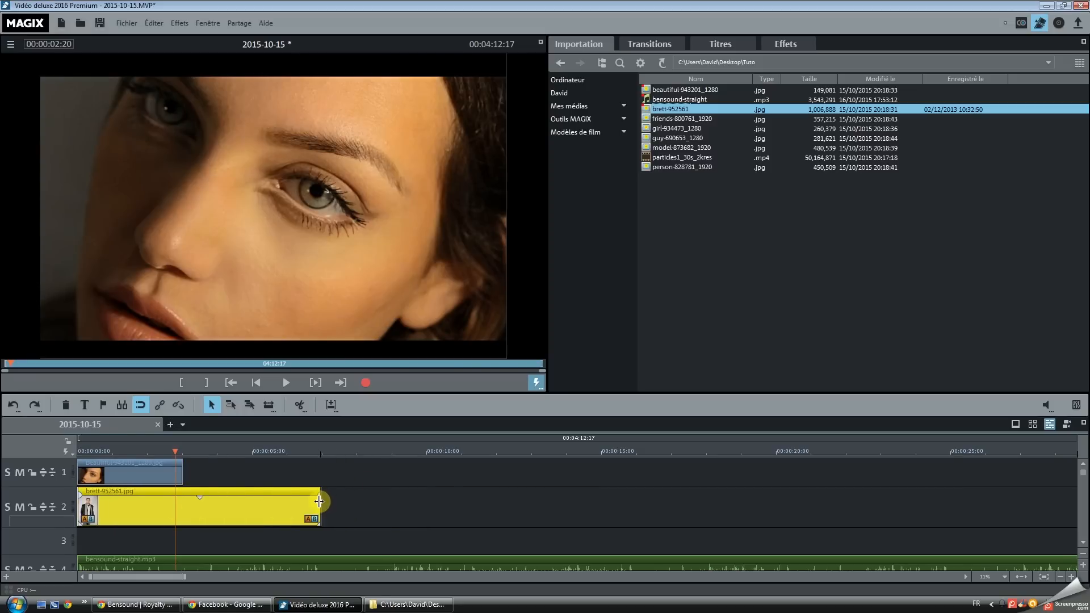
drag(320, 505, 236, 509)
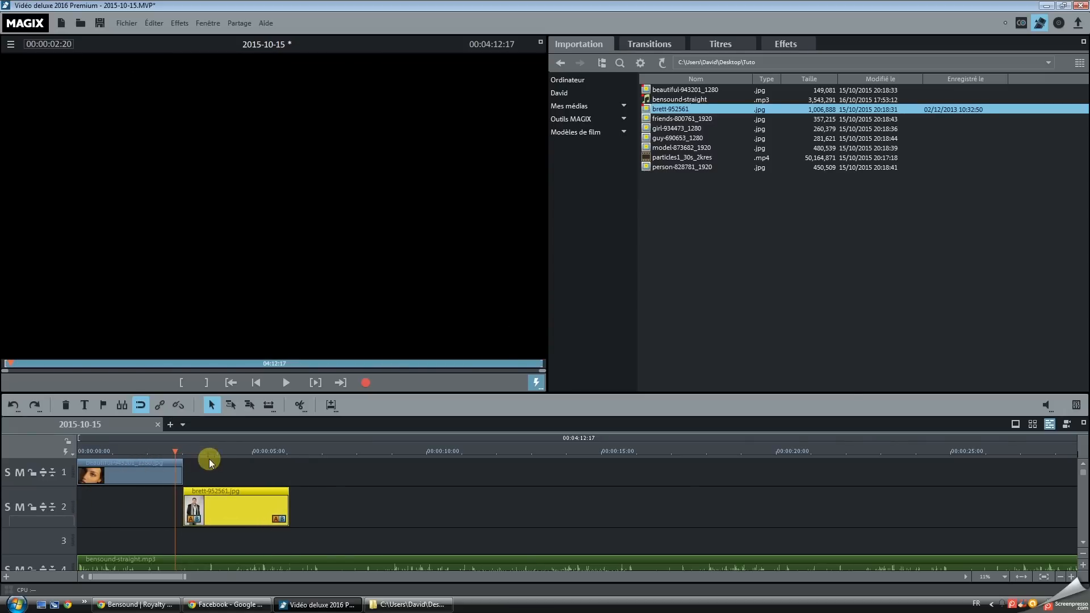
key(space)
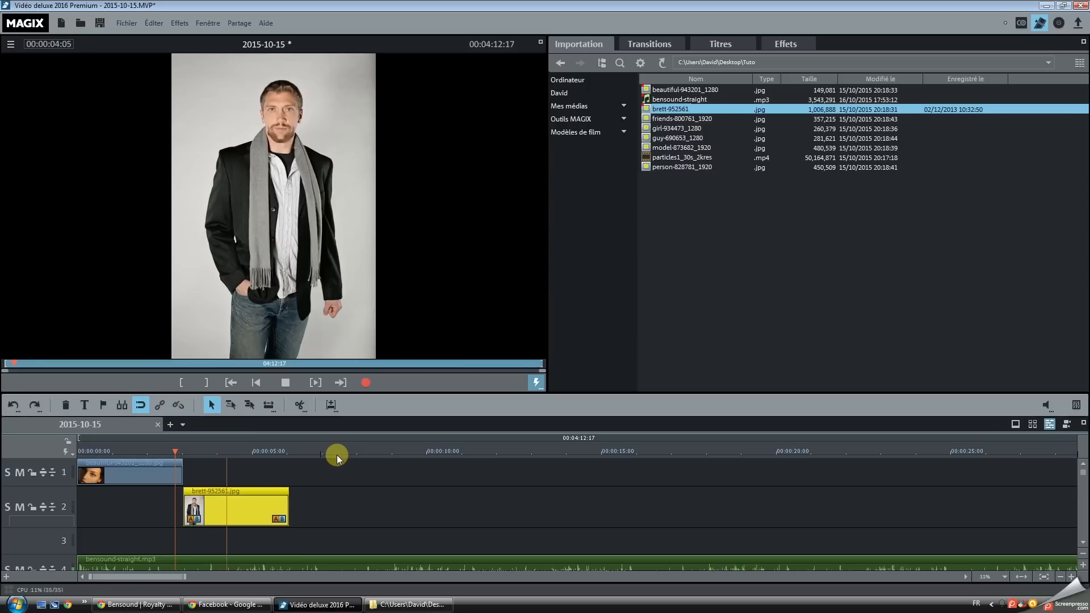
key(space)
Add the friends-800761_1920 photo, shortened to the first photo's length, on track 1 directly after the brett-952561 photo
drag(659, 119, 111, 538)
drag(317, 552, 350, 463)
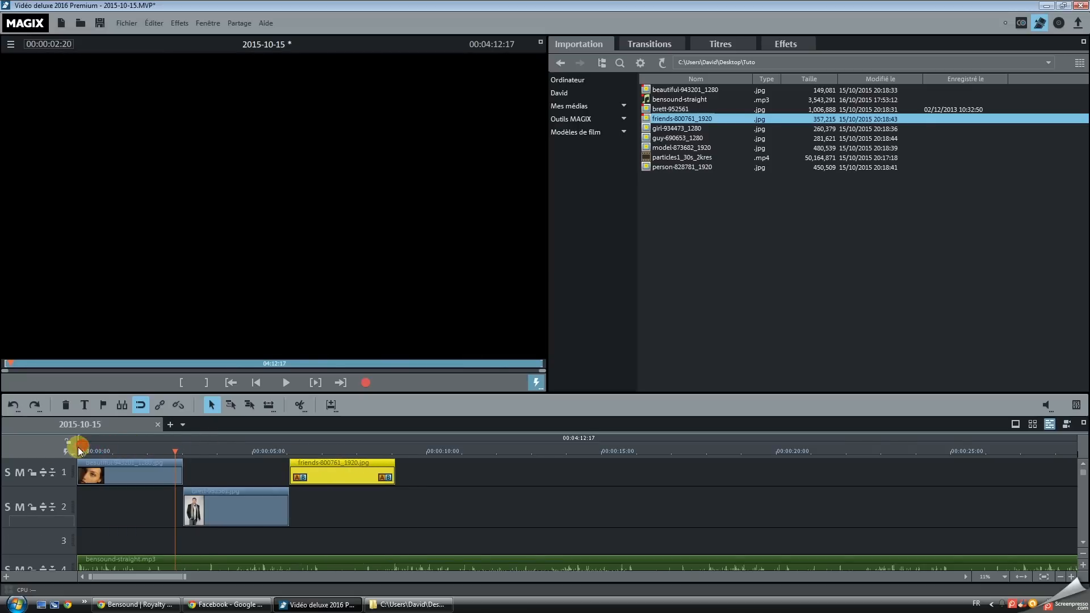
Play the sequence from the start, and add the girl-934473_1280 photo, shortened to match the others, on track 2 directly after the friends-800761_1920 photo
drag(172, 448, 39, 448)
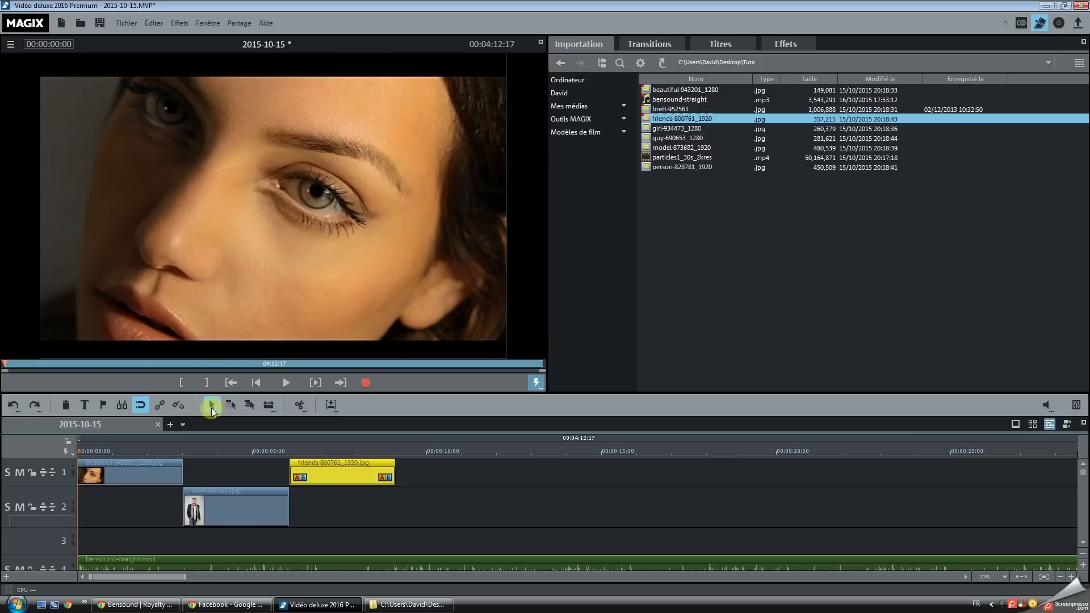
key(space)
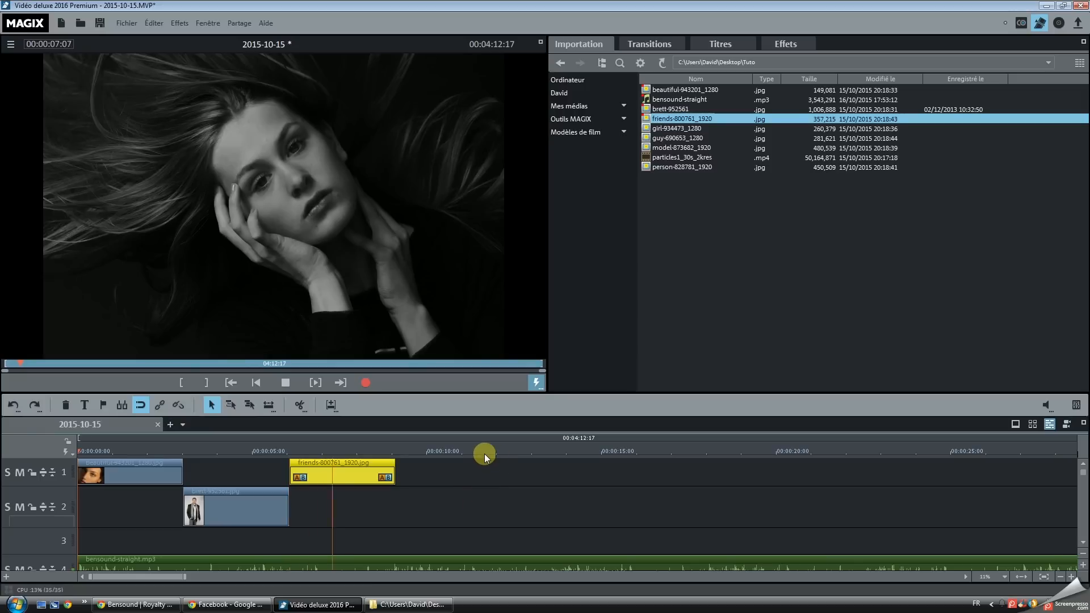
click(665, 128)
drag(349, 425, 135, 540)
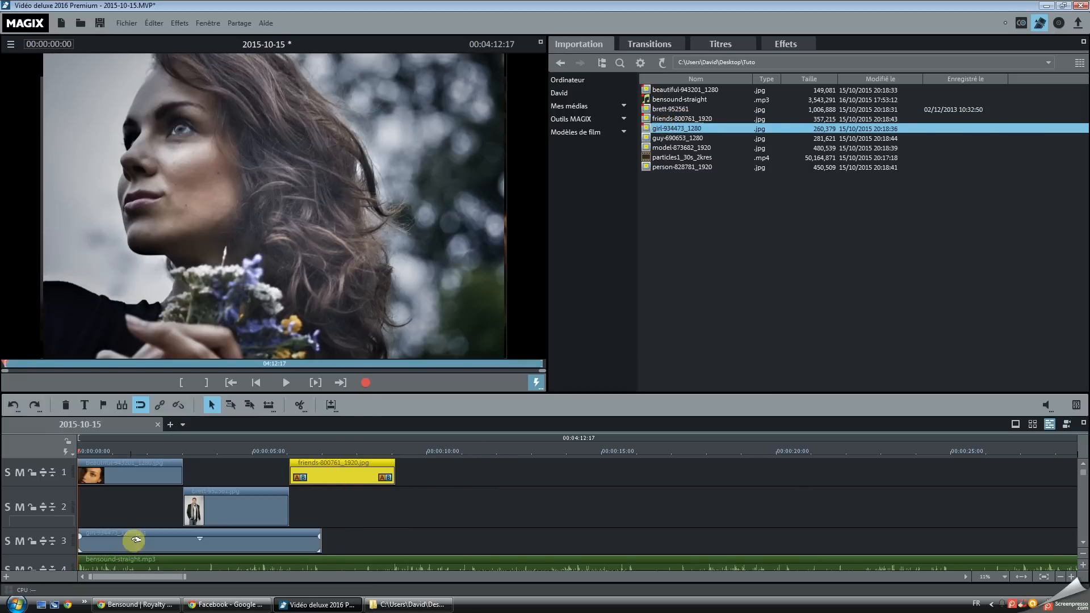
drag(319, 544, 469, 491)
click(360, 471)
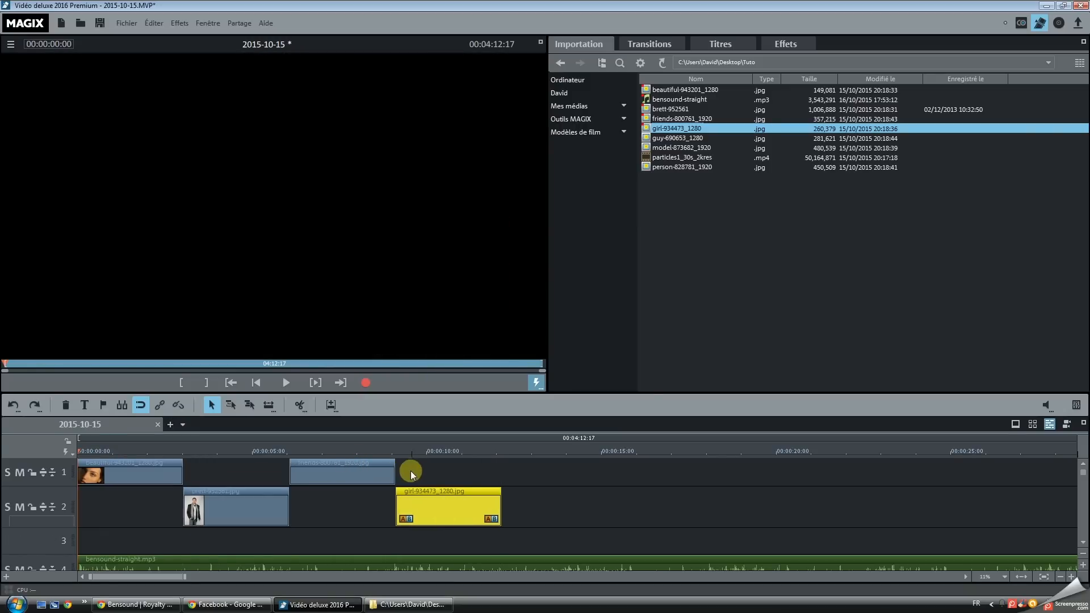
Reduce track 2's height and extend the end of the first photo about half a second past the cut at 00:00:03:01
click(79, 451)
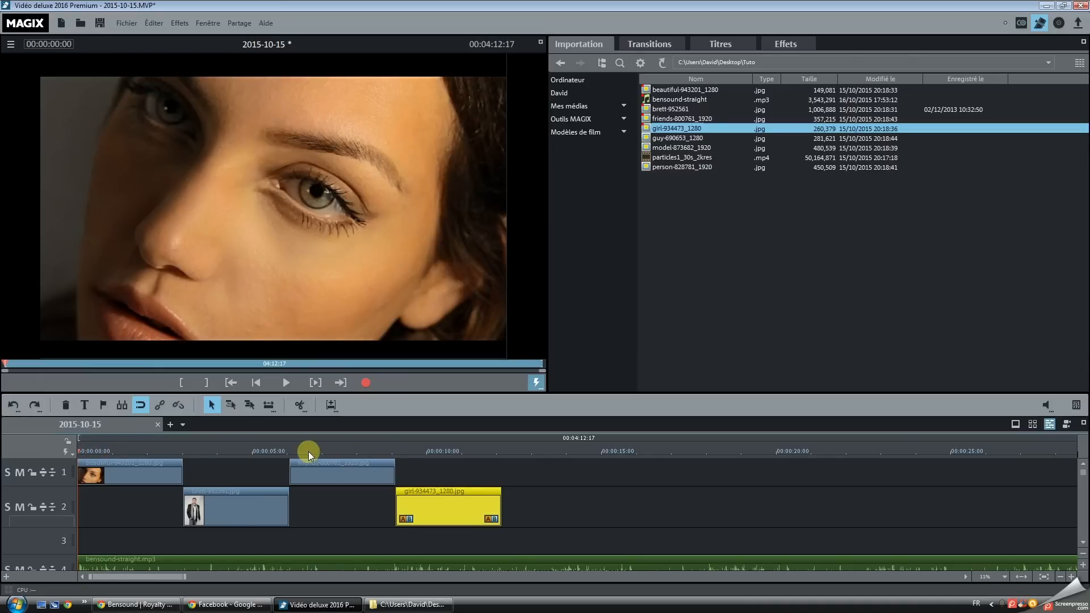
drag(75, 526, 75, 512)
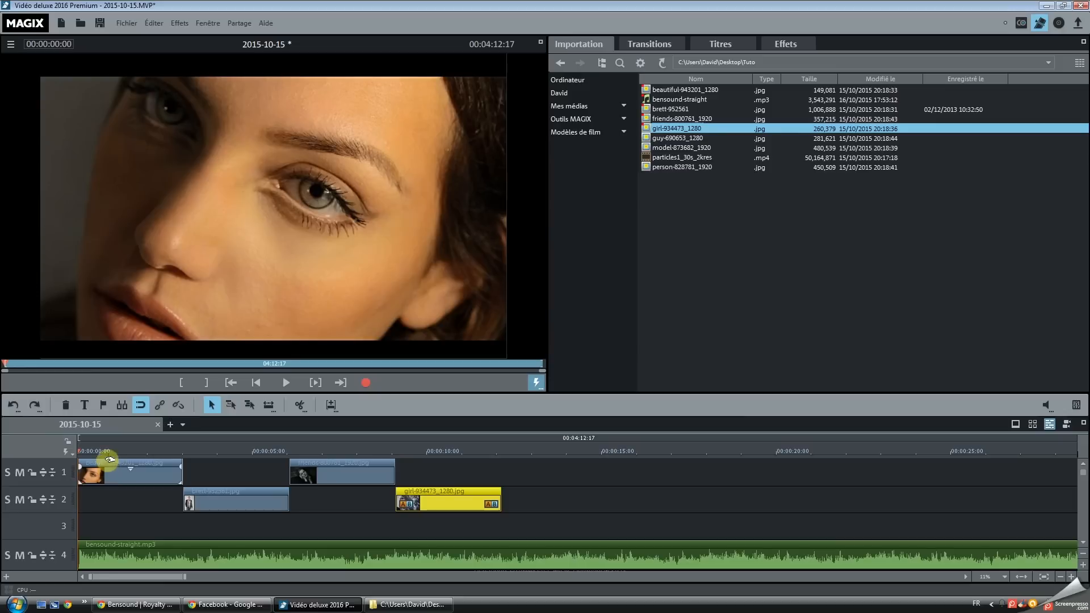
click(182, 449)
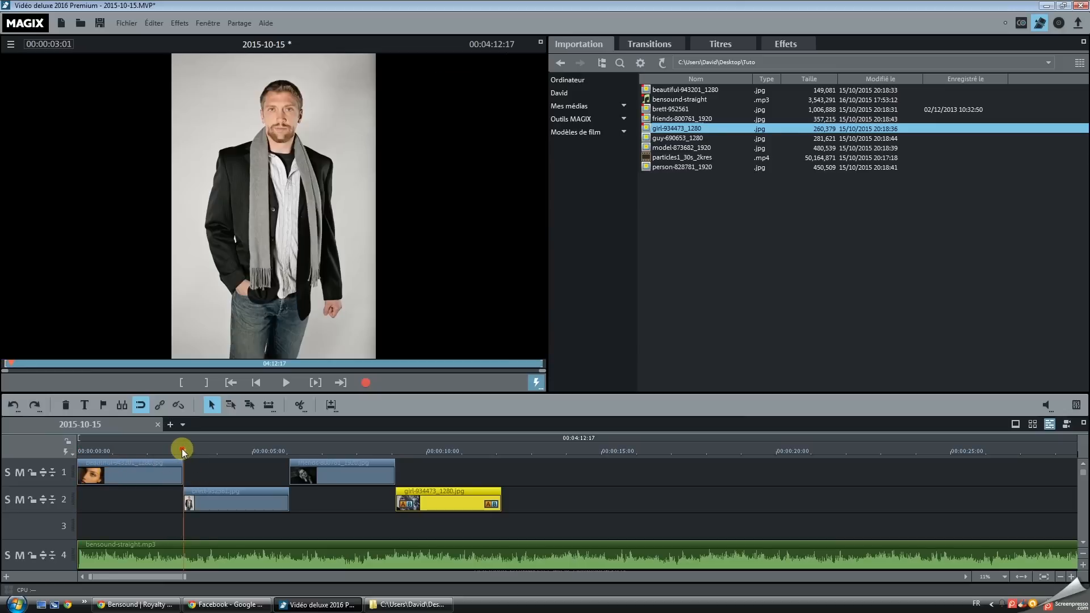
drag(185, 576, 118, 576)
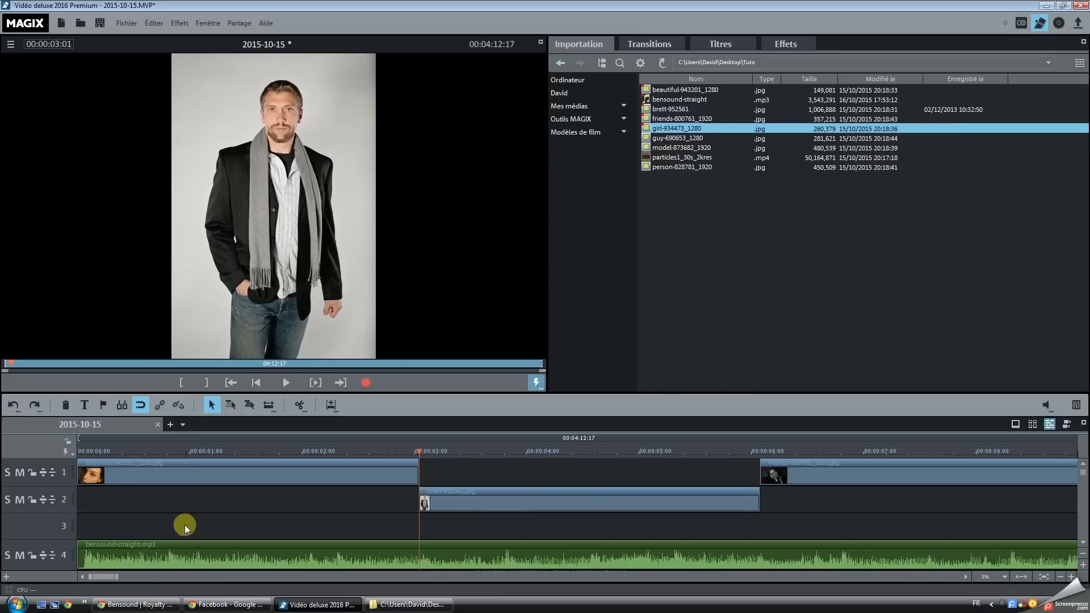
click(422, 479)
drag(426, 479, 477, 467)
Extend the brett-952561 photo's start back to 00:00:02:13, crossfade the first photo and the brett photo across their overlap, and play the transition
click(419, 505)
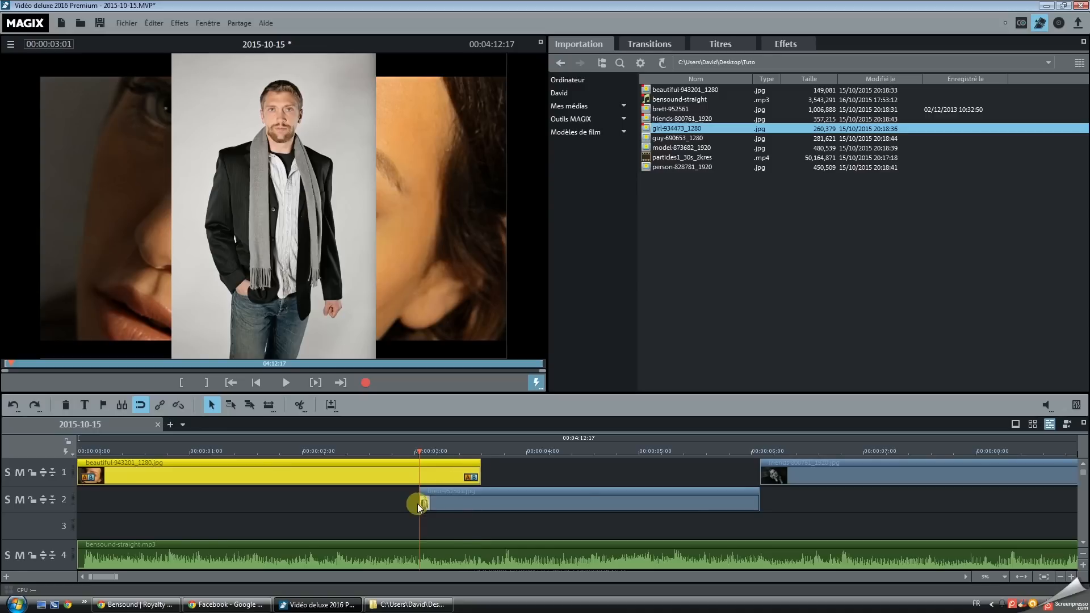
drag(421, 503, 357, 458)
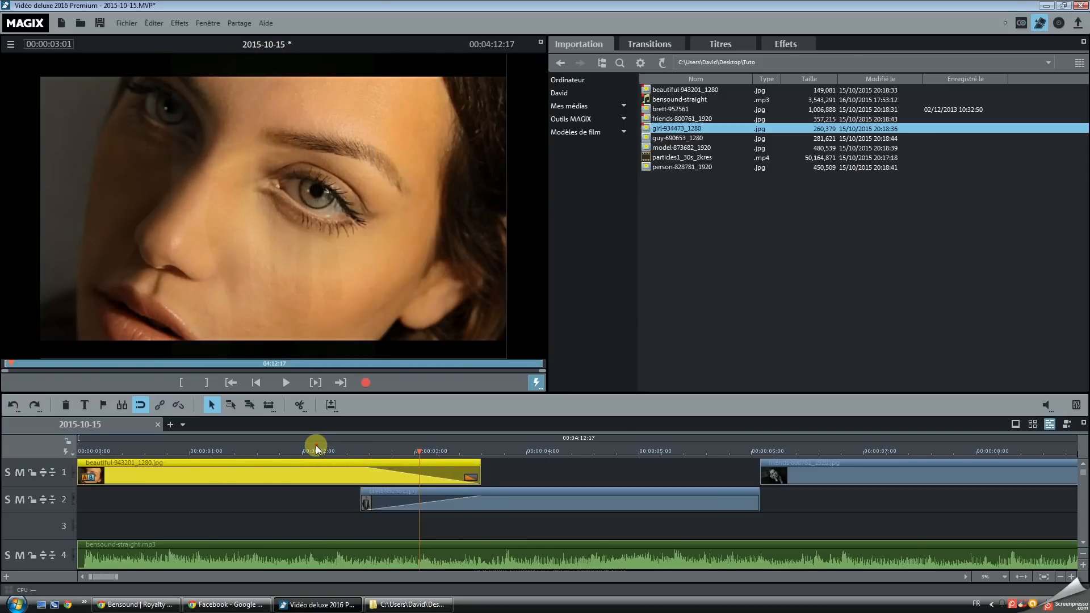
drag(416, 449, 282, 448)
key(space)
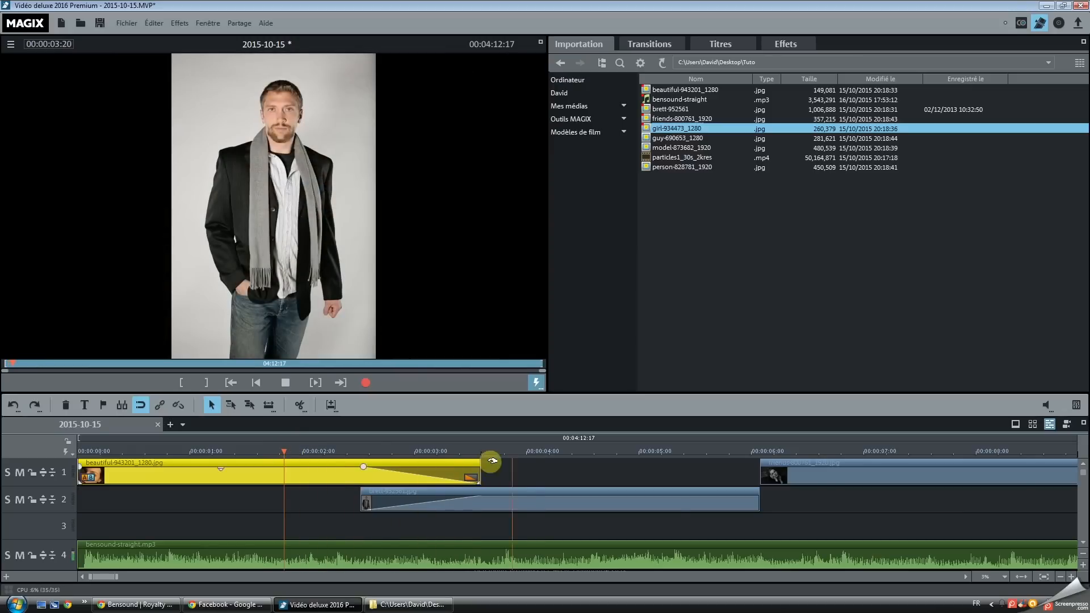
key(space)
Overlap the brett-952561 and friends-800761_1920 photos by extending each about half a second past their cut at 00:00:06:02
click(756, 446)
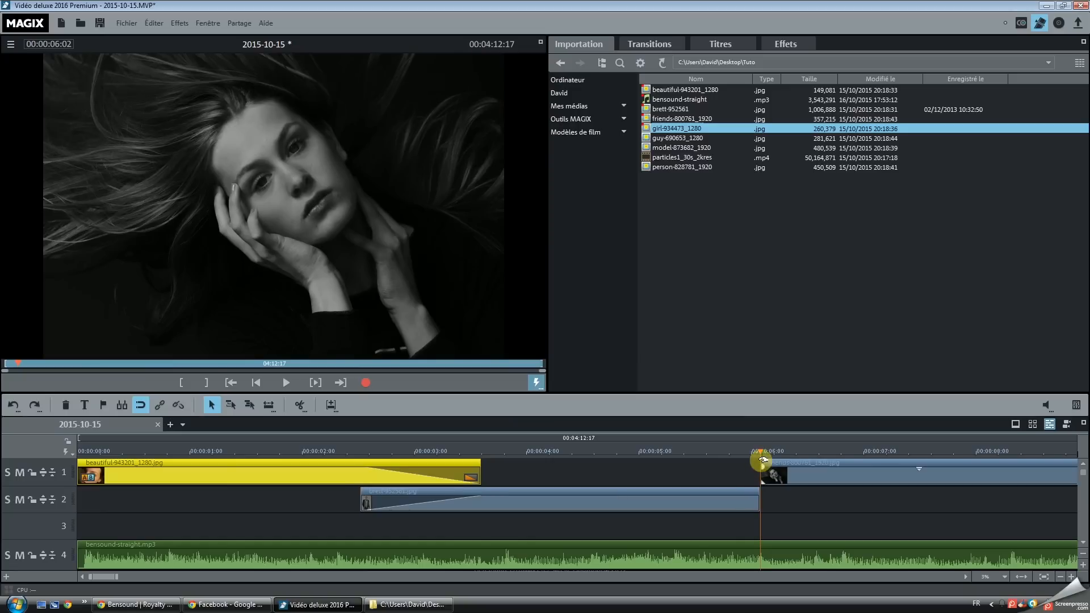
click(757, 450)
click(760, 451)
drag(759, 503, 811, 503)
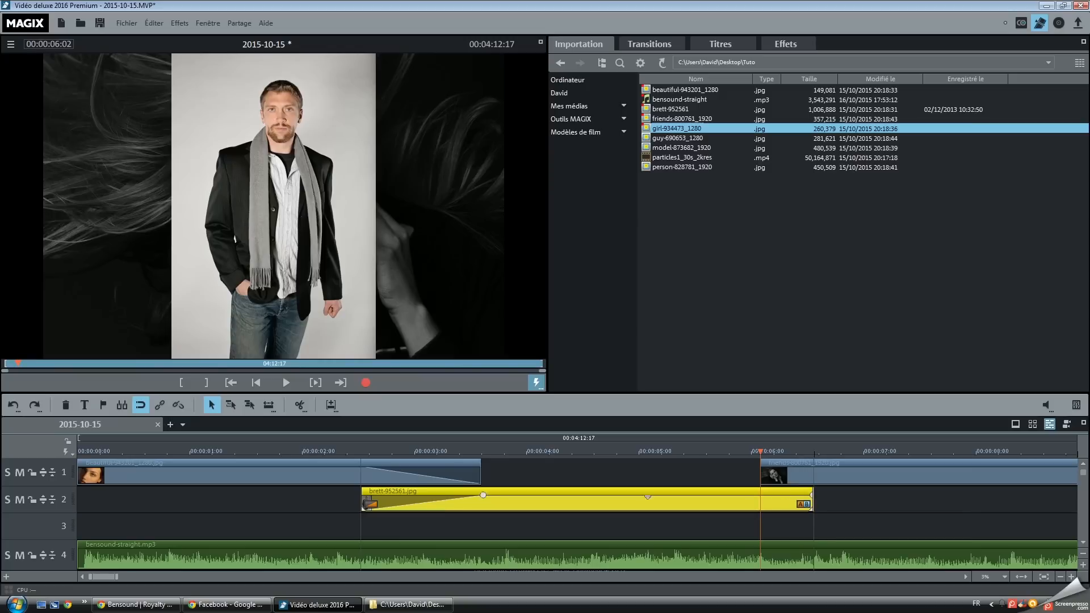
drag(760, 475, 707, 475)
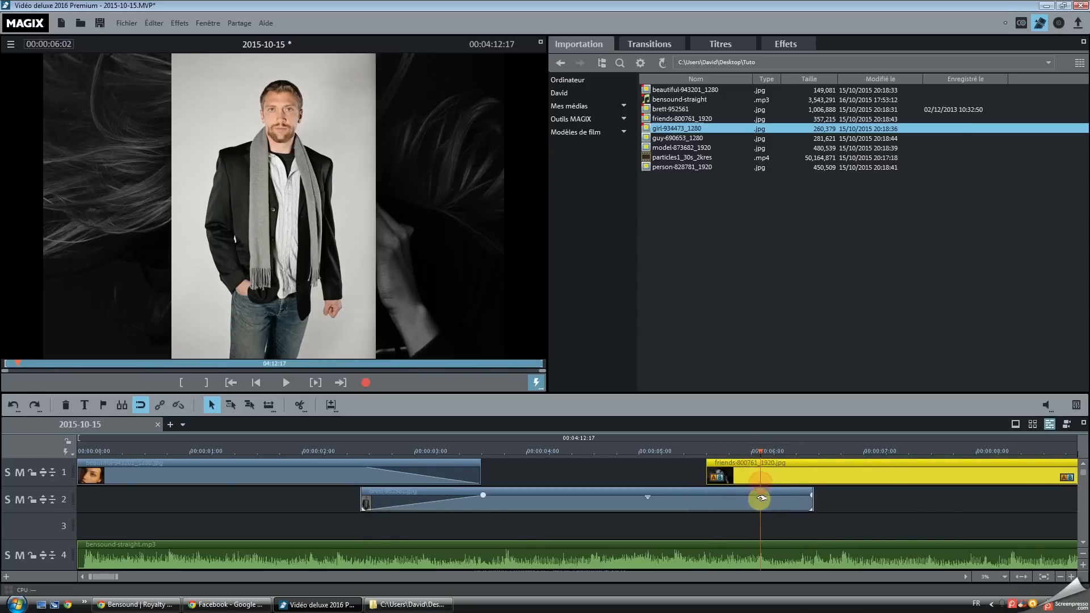
Add a fade-in to the friends-800761_1920 photo across the overlap and remove the fade-in from the brett-952561 photo
drag(711, 465, 806, 472)
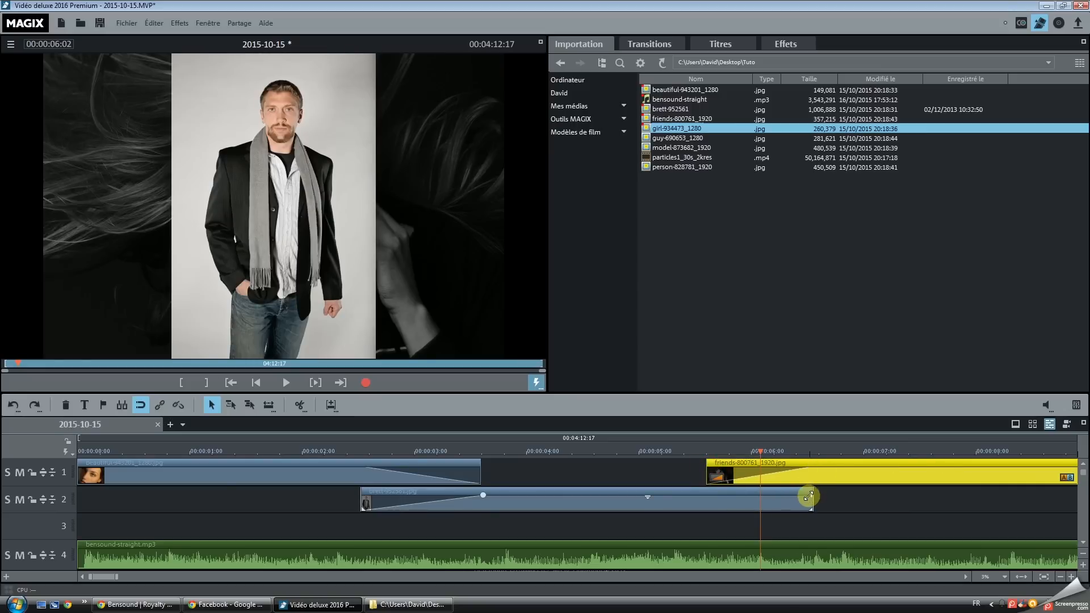
click(808, 497)
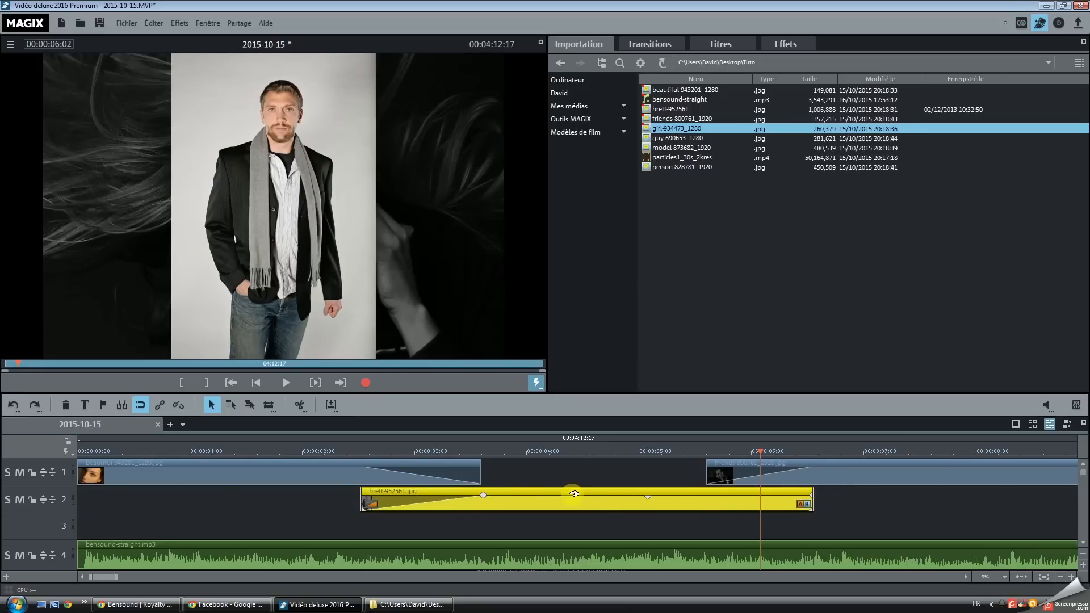
drag(483, 495, 369, 471)
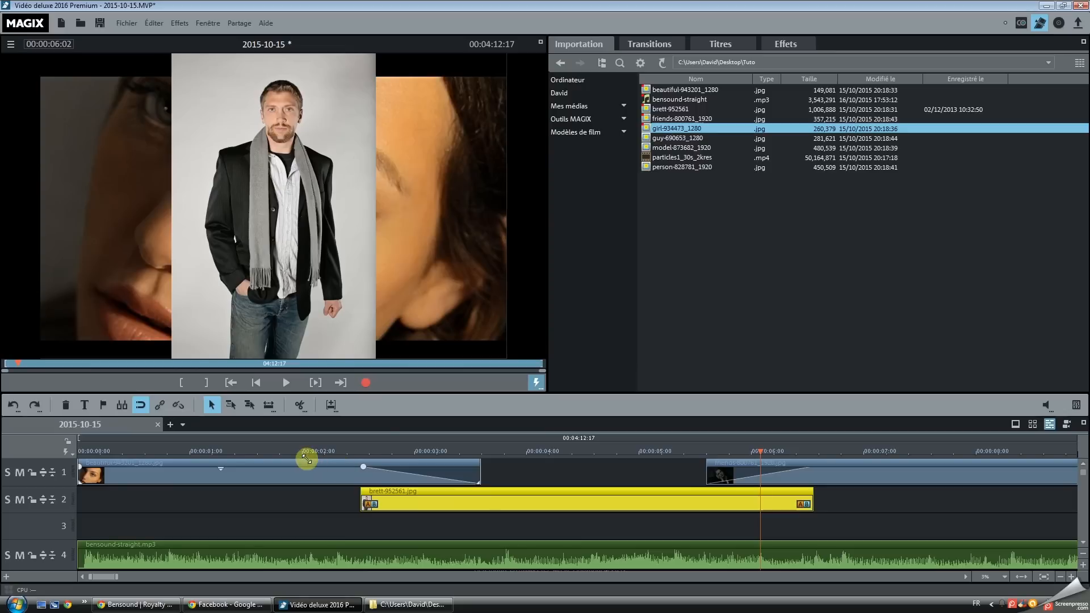
Play and scrub through the first two overlaps to examine how the fades on track 1 behave beneath the track 2 photo
click(348, 450)
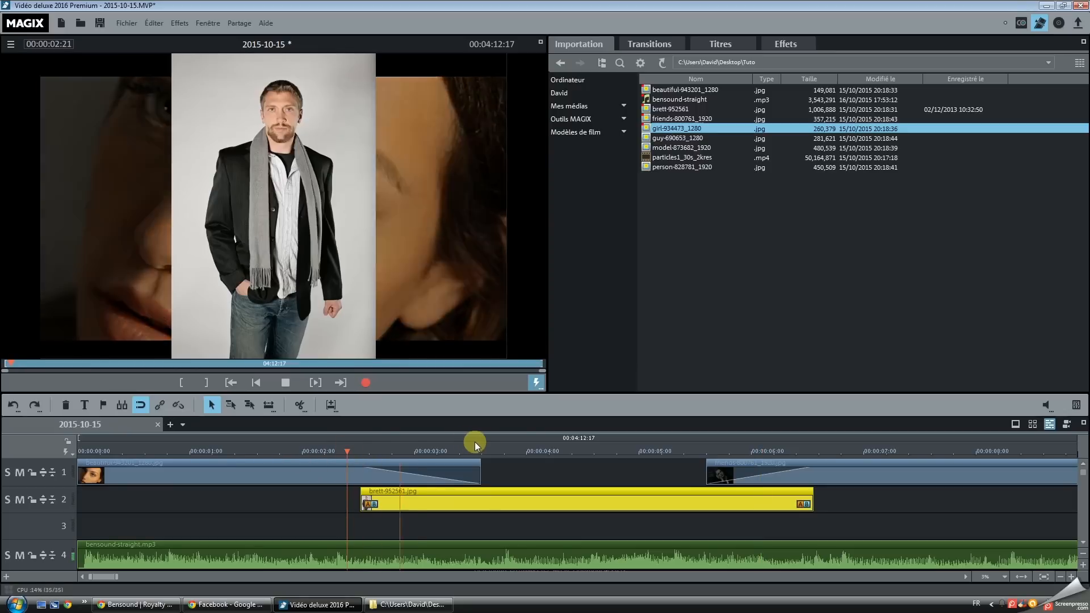
key(space)
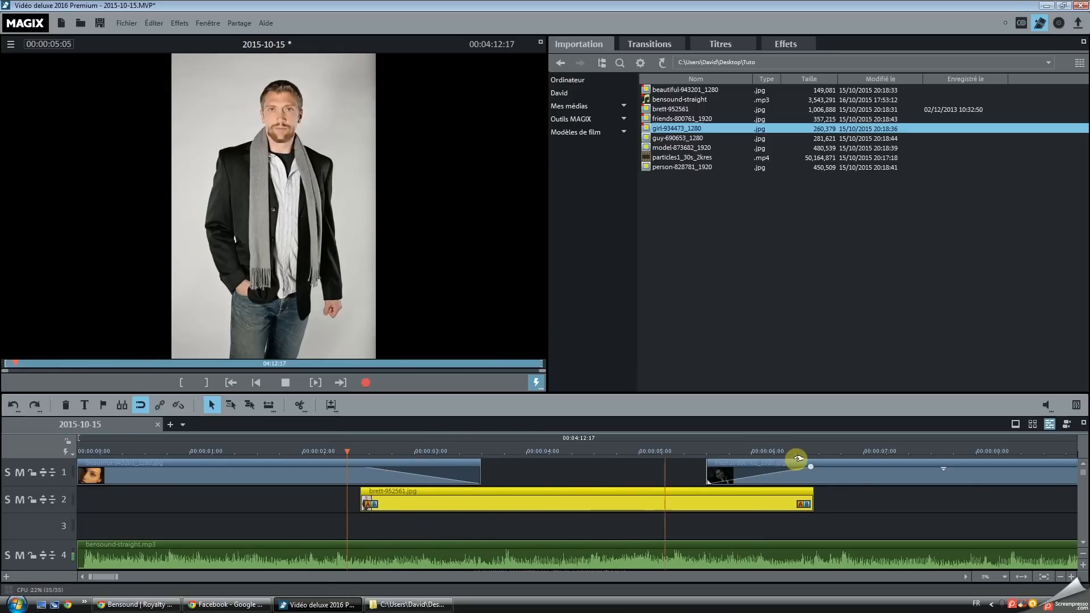
key(space)
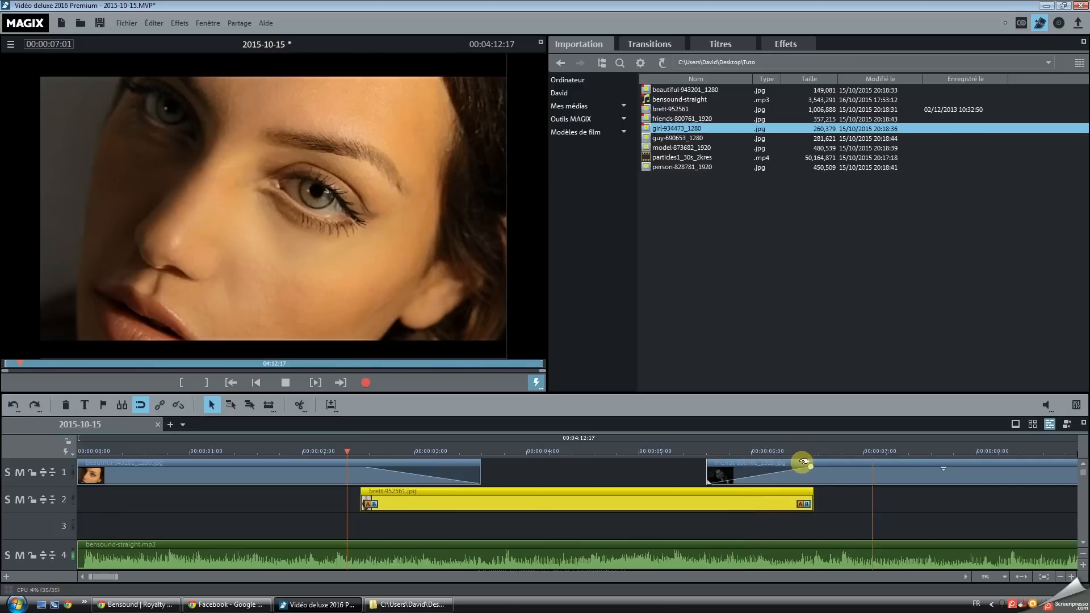
drag(699, 448, 817, 451)
drag(477, 452, 672, 452)
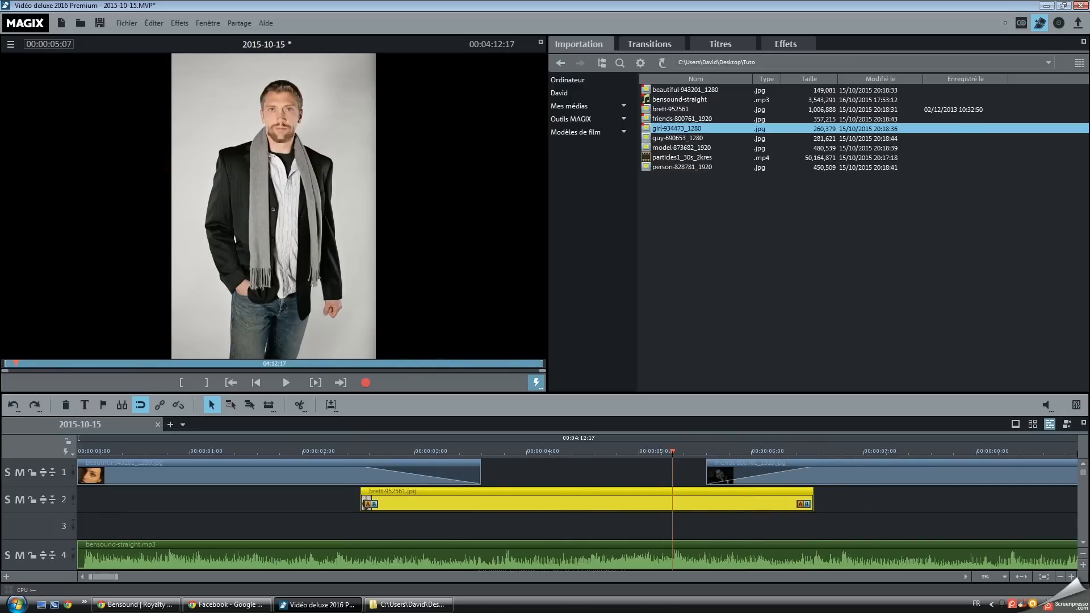
drag(366, 449, 348, 448)
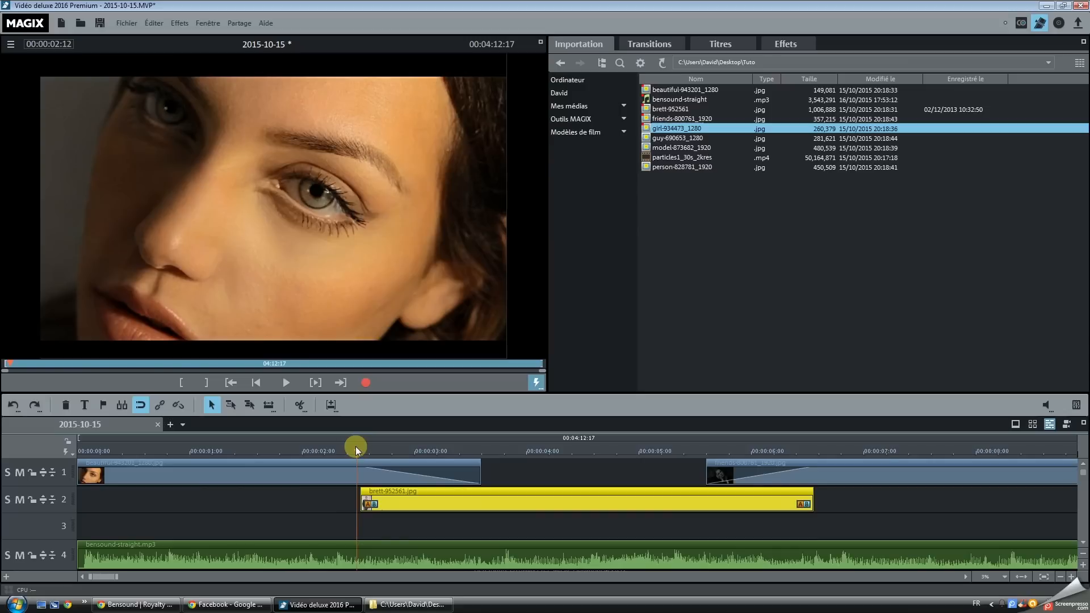
click(355, 446)
click(336, 463)
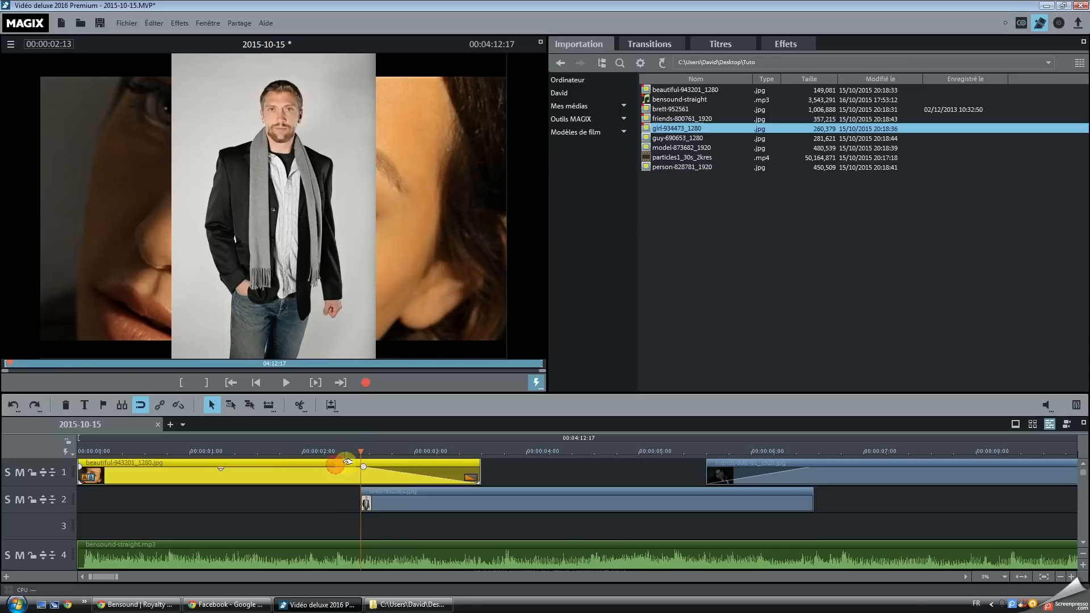
mouse_move(359, 451)
mouse_down()
mouse_move(492, 451)
mouse_move(361, 452)
mouse_up()
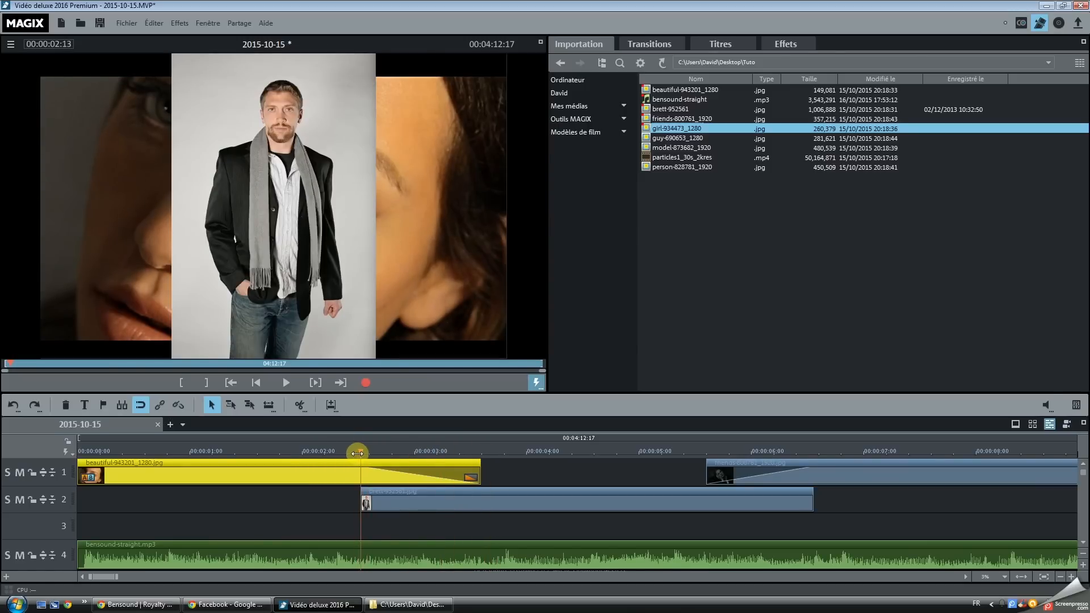
Swap the photos' tracks at unchanged times: beautiful-943201_1280 and friends-800761_1920 on track 2, brett-952561 and girl-934473_1280 on track 1
drag(318, 482, 318, 535)
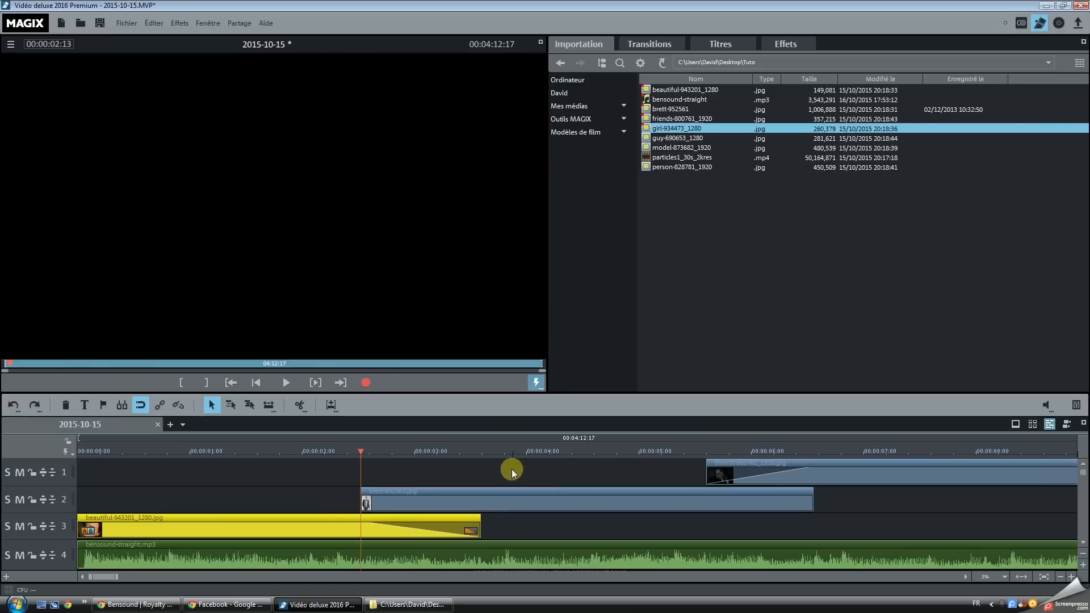
drag(827, 476, 827, 528)
drag(305, 474, 811, 526)
drag(286, 517, 287, 490)
drag(349, 450, 679, 451)
click(298, 474)
click(296, 499)
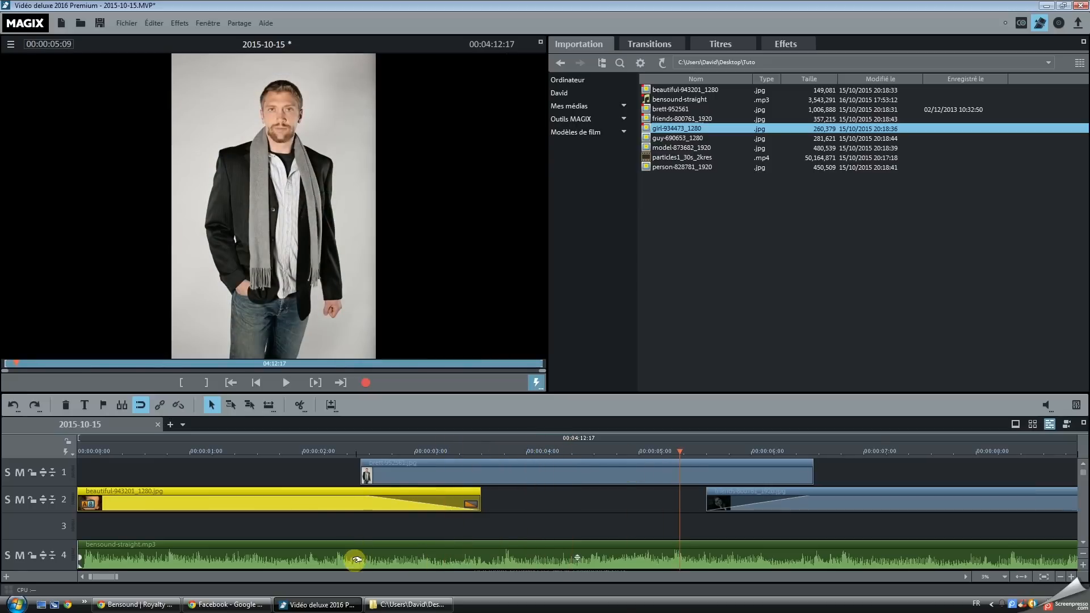
mouse_move(115, 574)
mouse_down()
mouse_move(170, 577)
mouse_move(131, 576)
mouse_up()
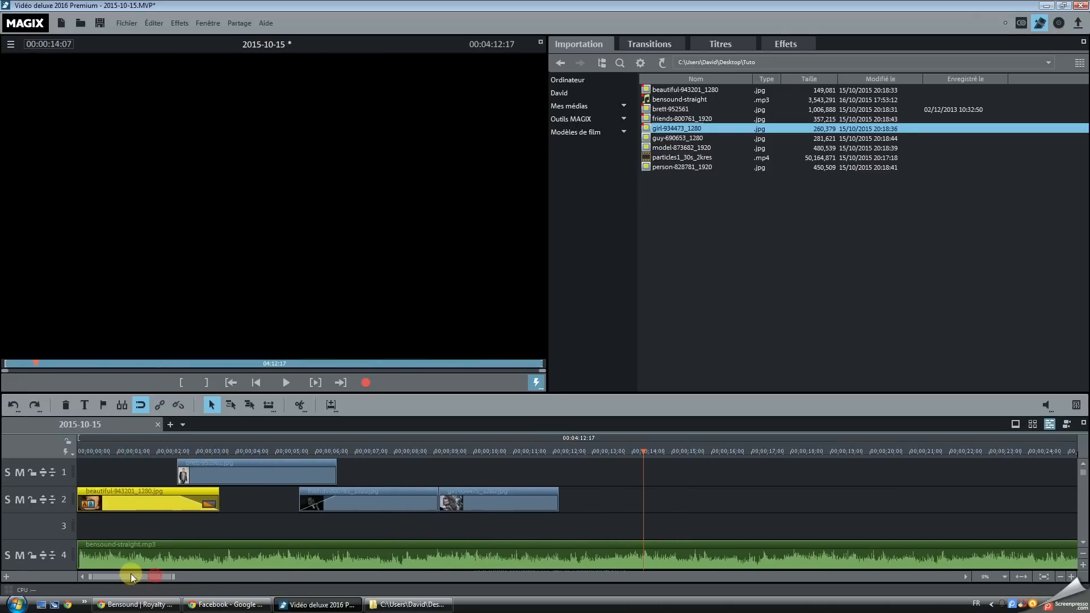
drag(467, 488, 467, 461)
Overlap the friends-800761_1920 and girl-934473_1280 photos by extending each about 0.4 seconds past their cut at 00:00:09:03
click(441, 452)
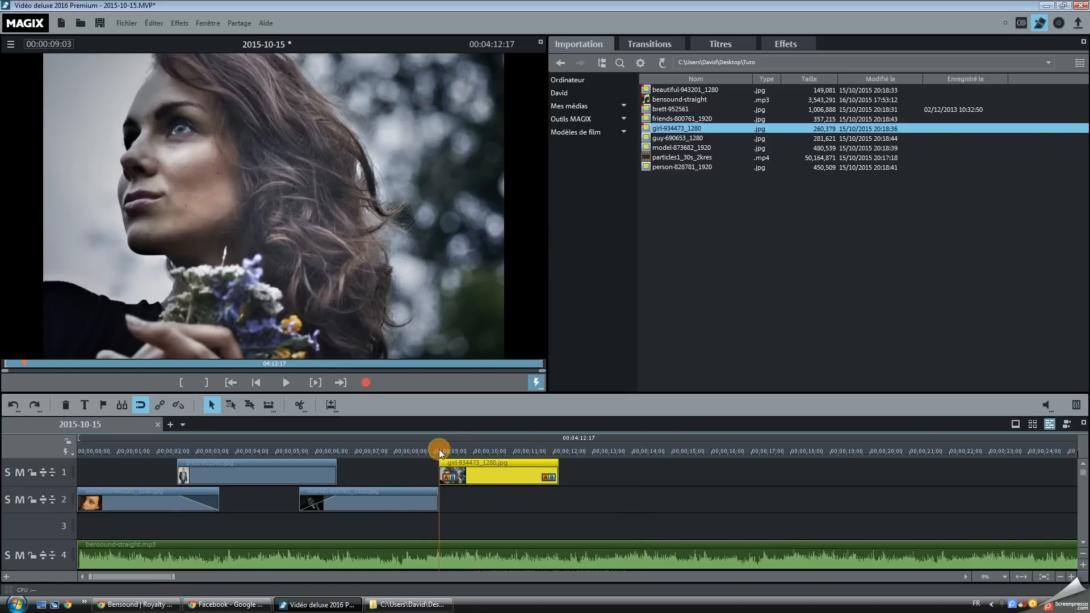
drag(171, 576, 114, 577)
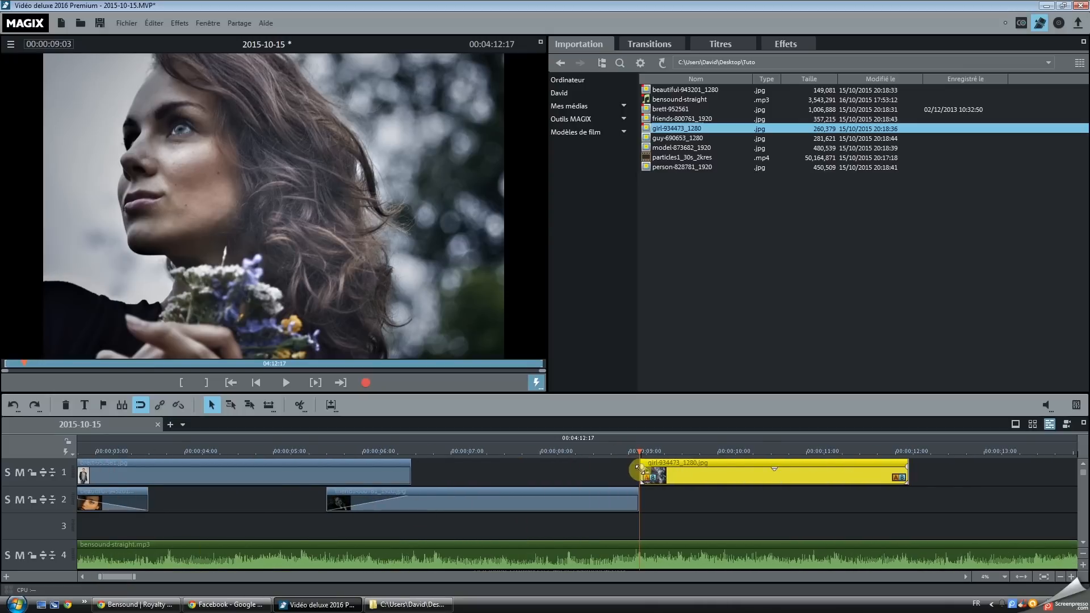
drag(635, 465, 604, 465)
drag(635, 502, 678, 501)
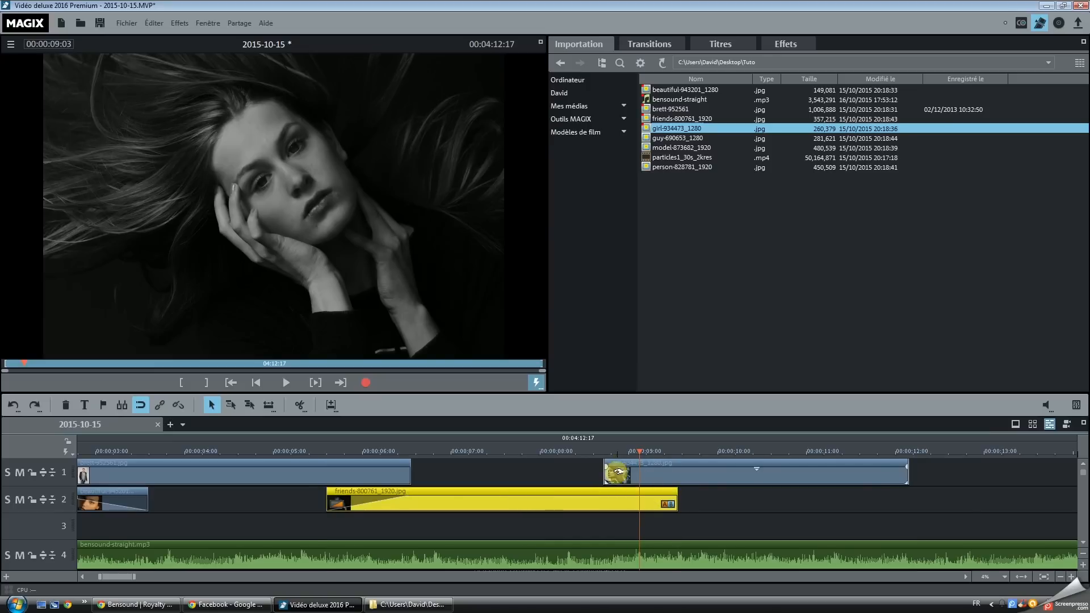
Fade out the friends-800761_1920 photo across its overlap with the girl-934473_1280 photo and play the transition
drag(672, 496, 610, 492)
click(584, 449)
key(space)
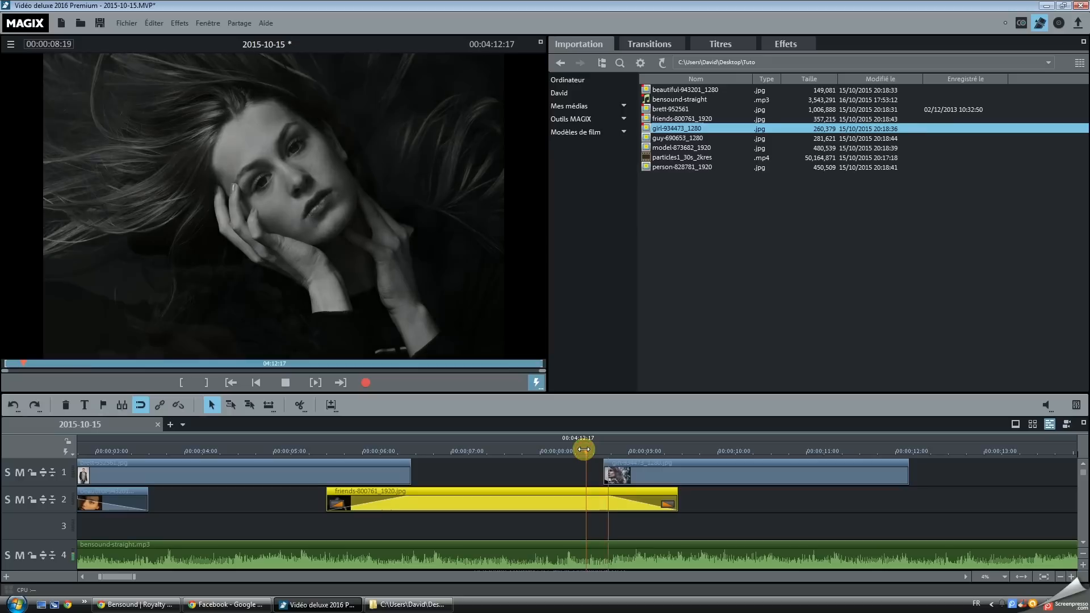
key(space)
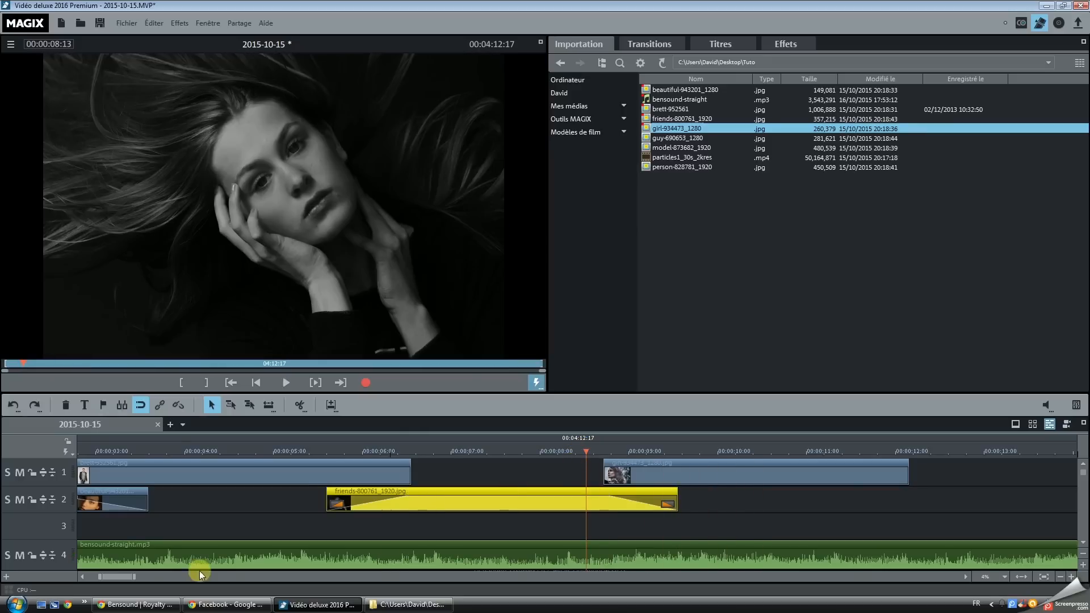
Play the whole photo sequence from the start to check all the crossfades with the music
drag(136, 577, 168, 577)
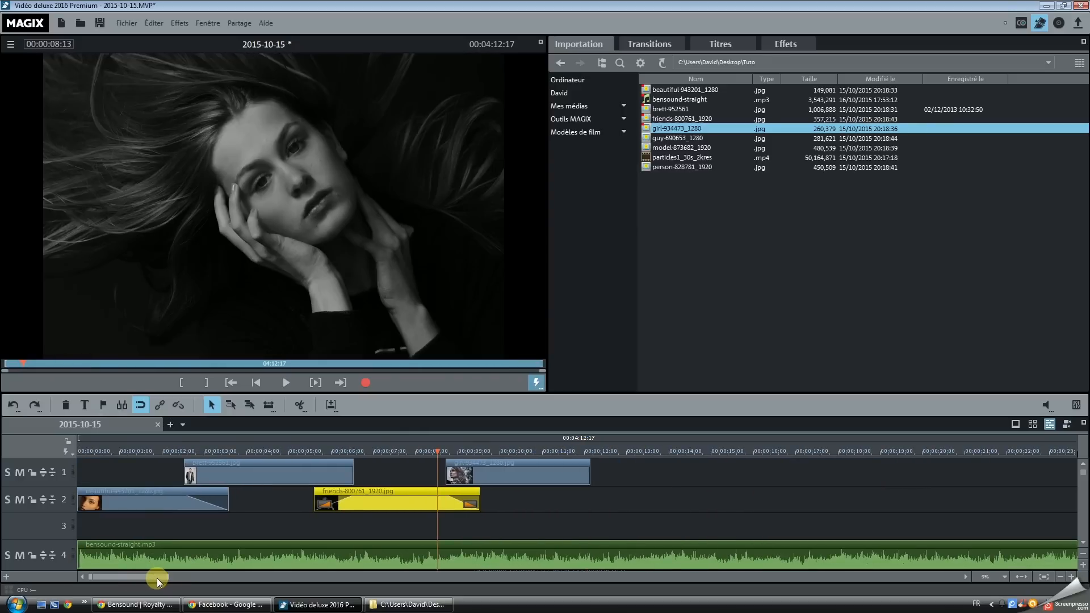
key(Home)
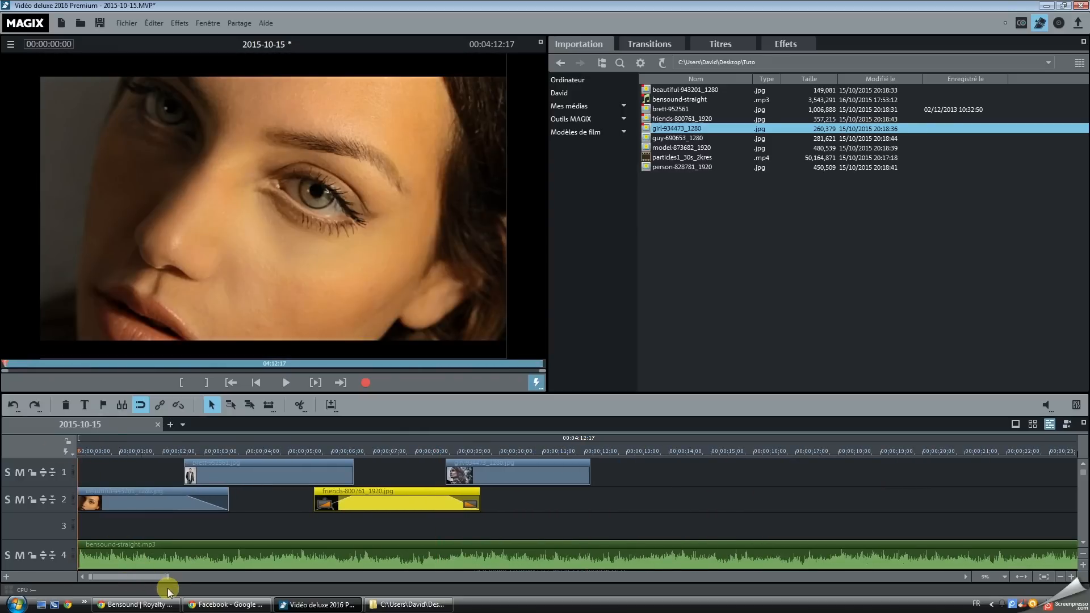
drag(168, 577, 133, 577)
key(space)
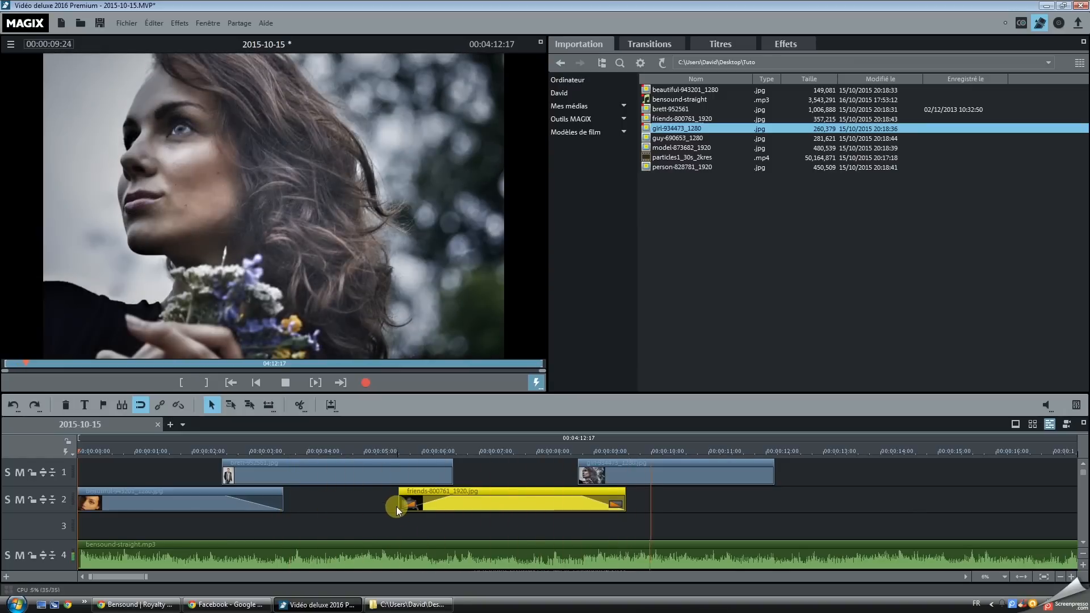
Enlarge the beautiful-943201_1280 photo to a zoom of 118 with the Position / Taille effect at the start of the sequence
key(space)
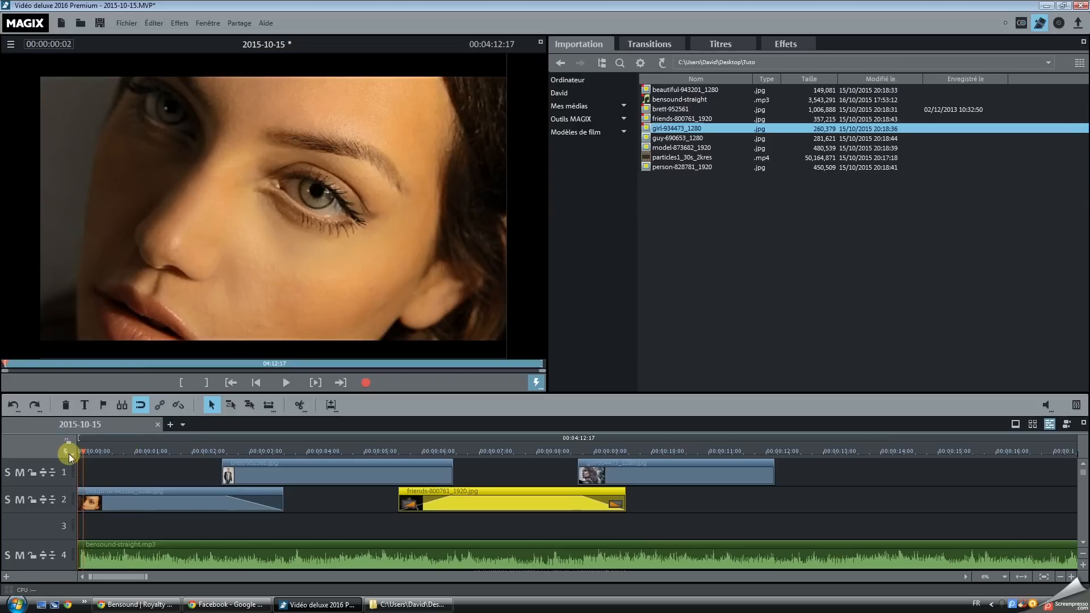
click(152, 508)
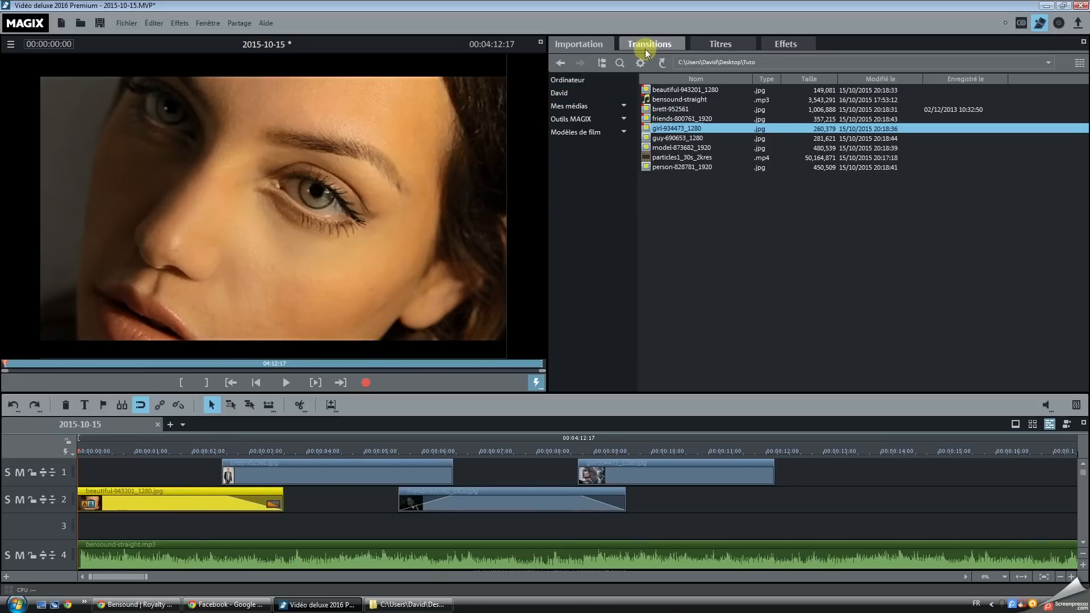
click(786, 44)
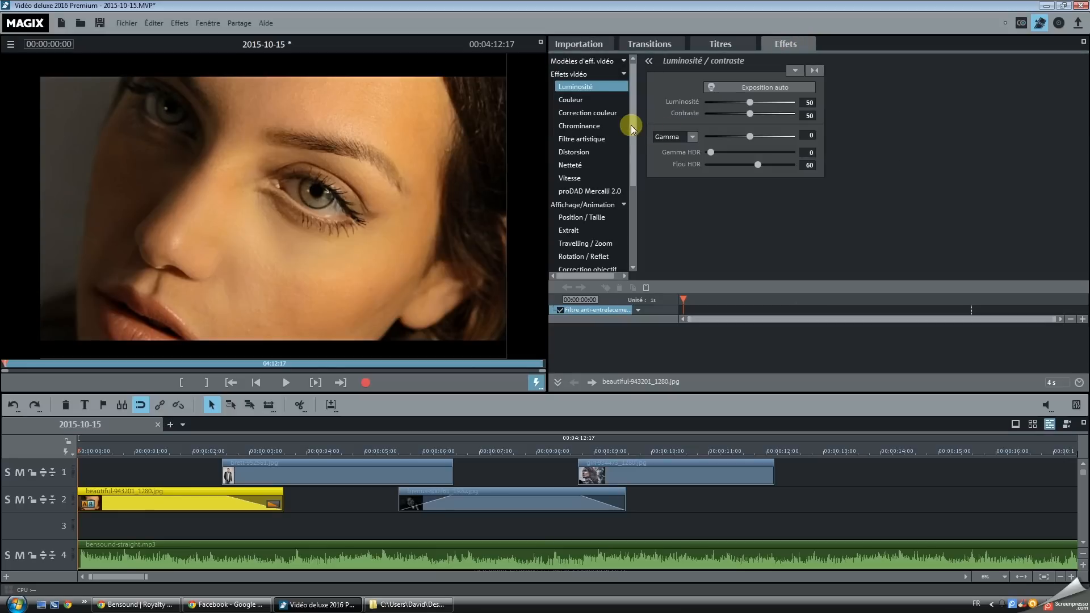
click(624, 75)
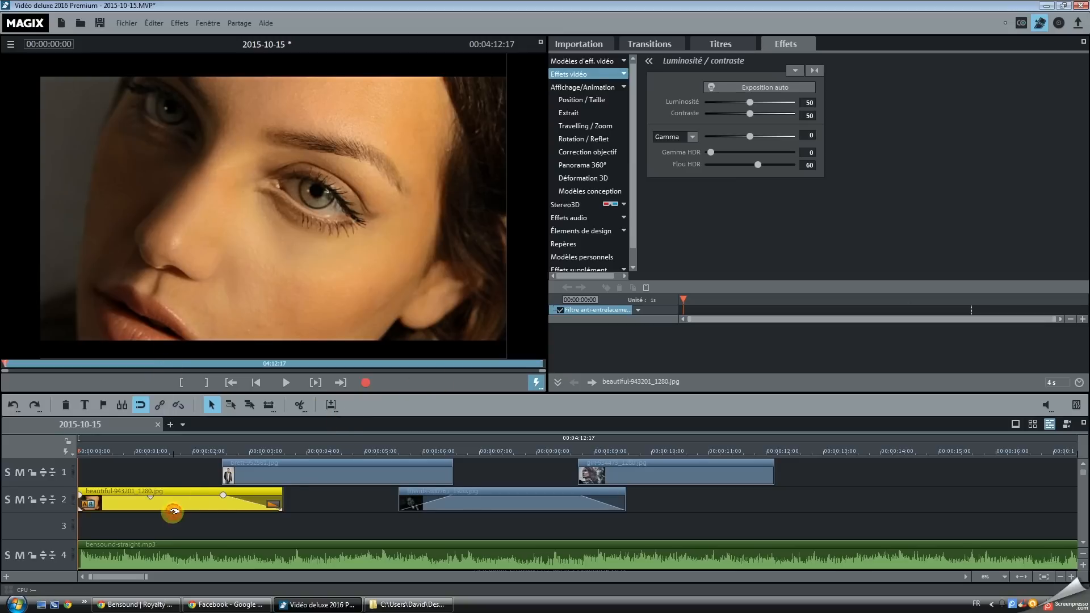
click(585, 100)
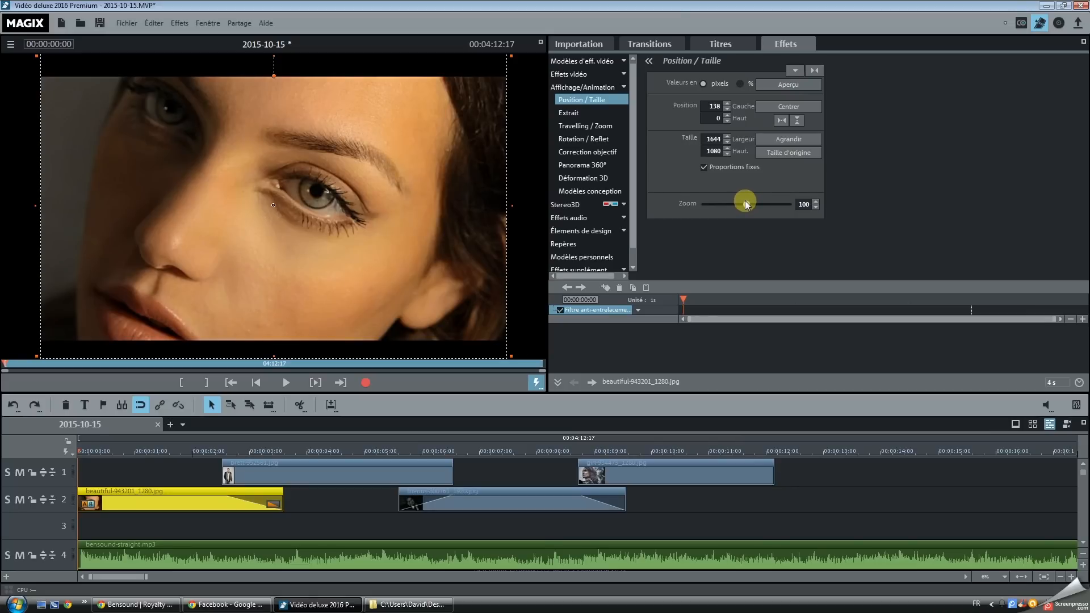
drag(747, 203, 751, 203)
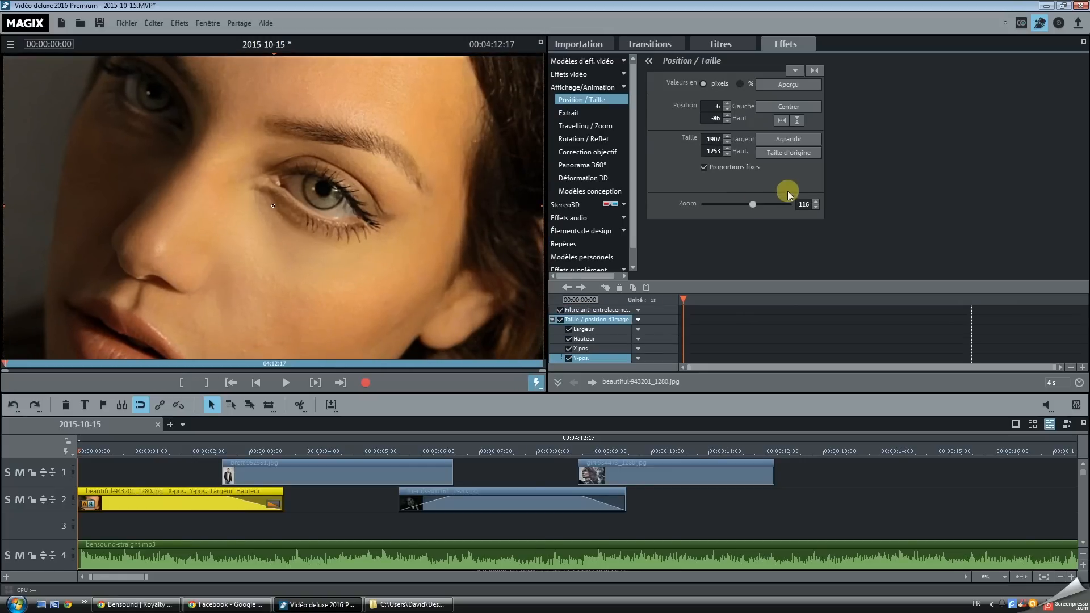
click(815, 207)
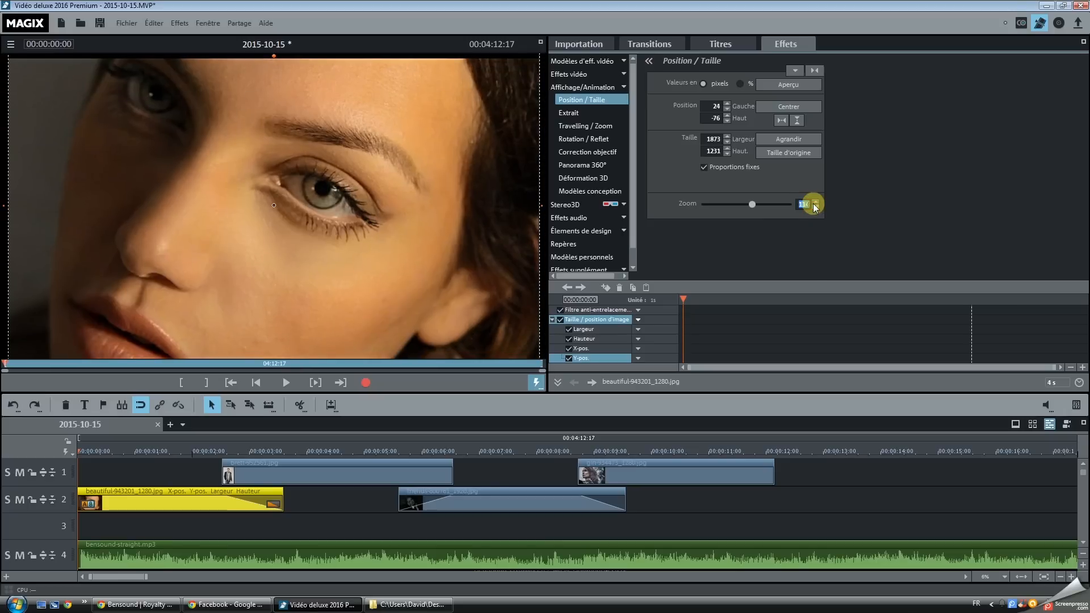
click(814, 202)
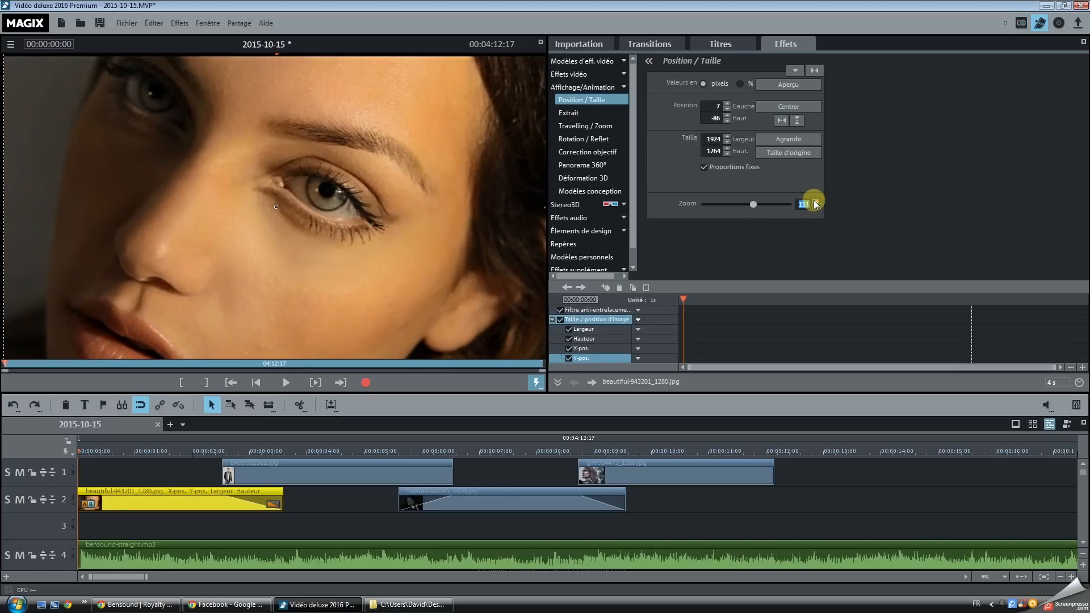
click(815, 202)
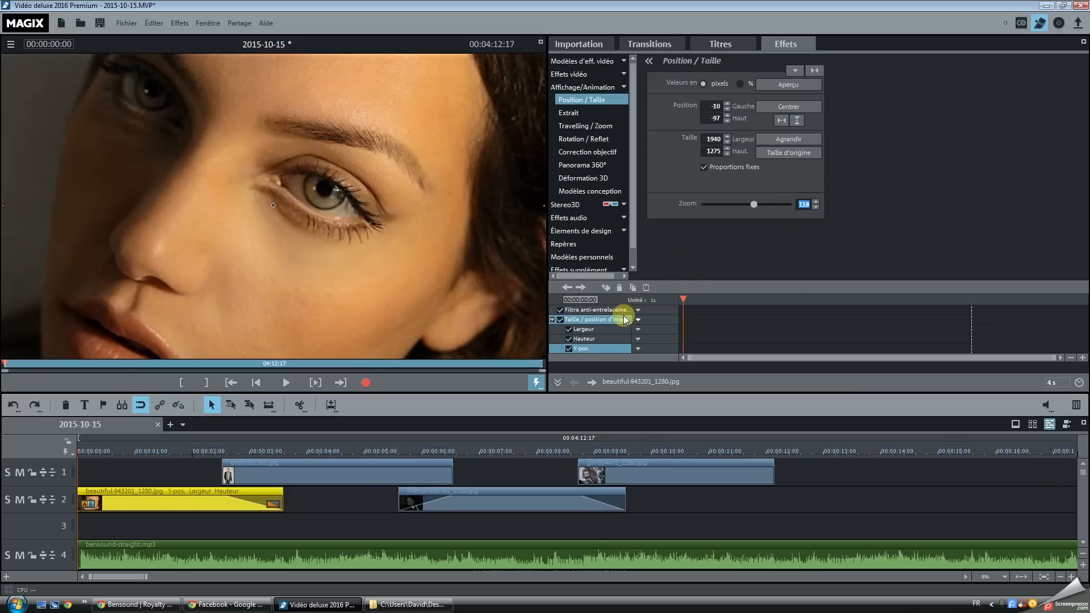
Keyframe the beautiful-943201_1280 photo's size and position at 00:00:00:00 and mute track 1 so it does not cover the photo
click(605, 288)
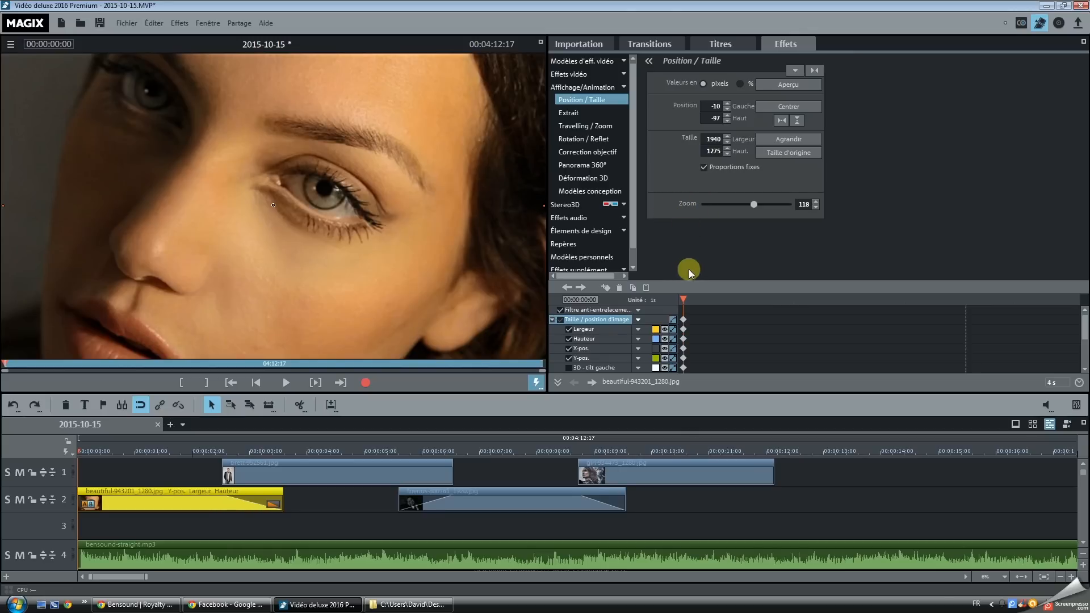
drag(684, 300, 1085, 319)
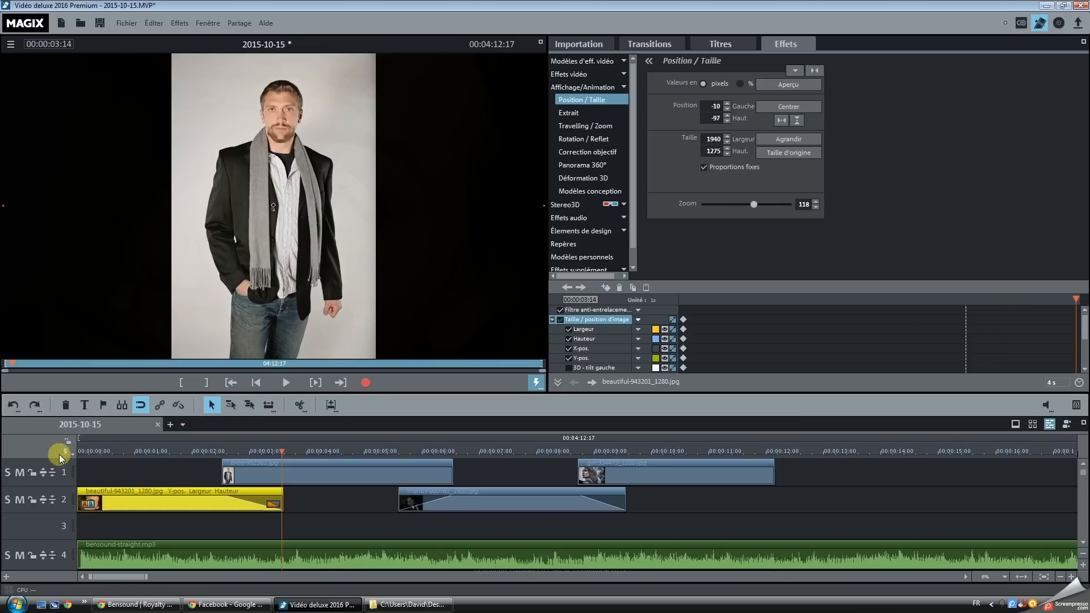
click(262, 472)
click(19, 472)
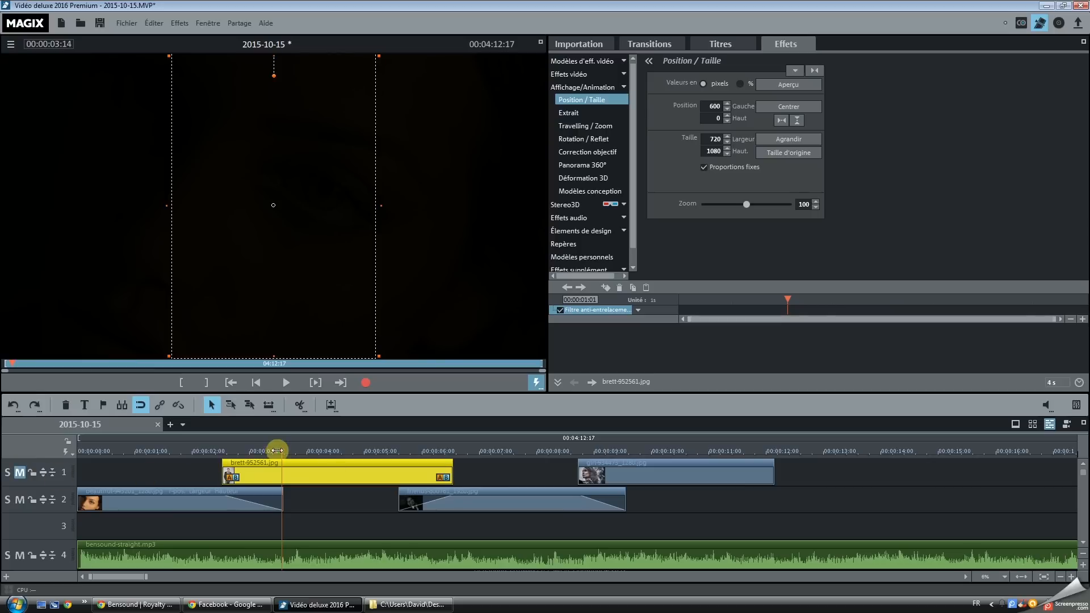
Set the beautiful-943201_1280 photo's zoom to 138 at 00:00:02:13 and move the resulting keyframes to the end of the photo
drag(281, 449, 222, 451)
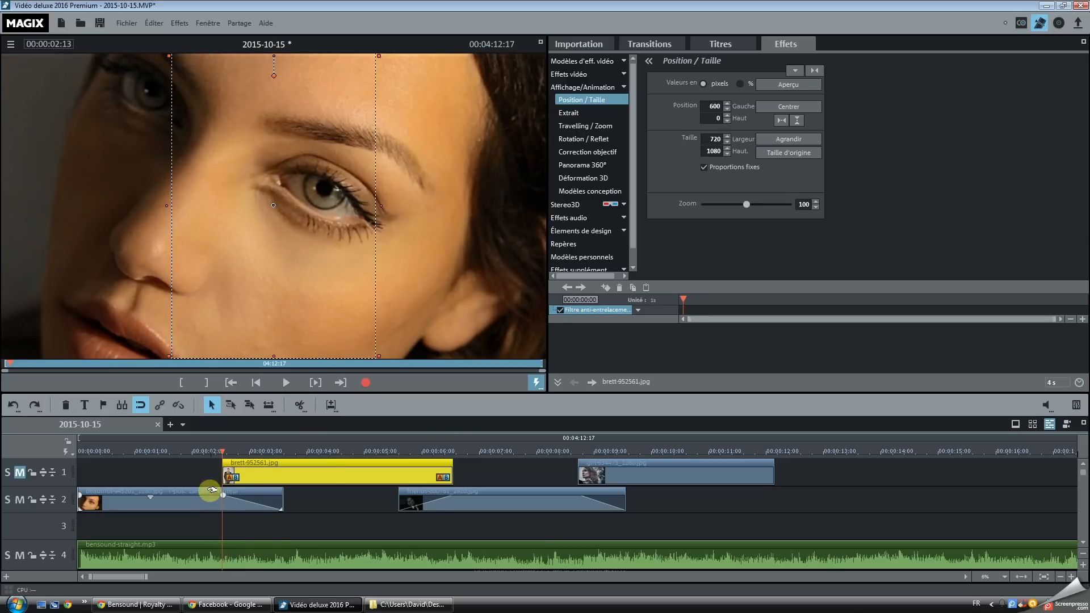
click(190, 503)
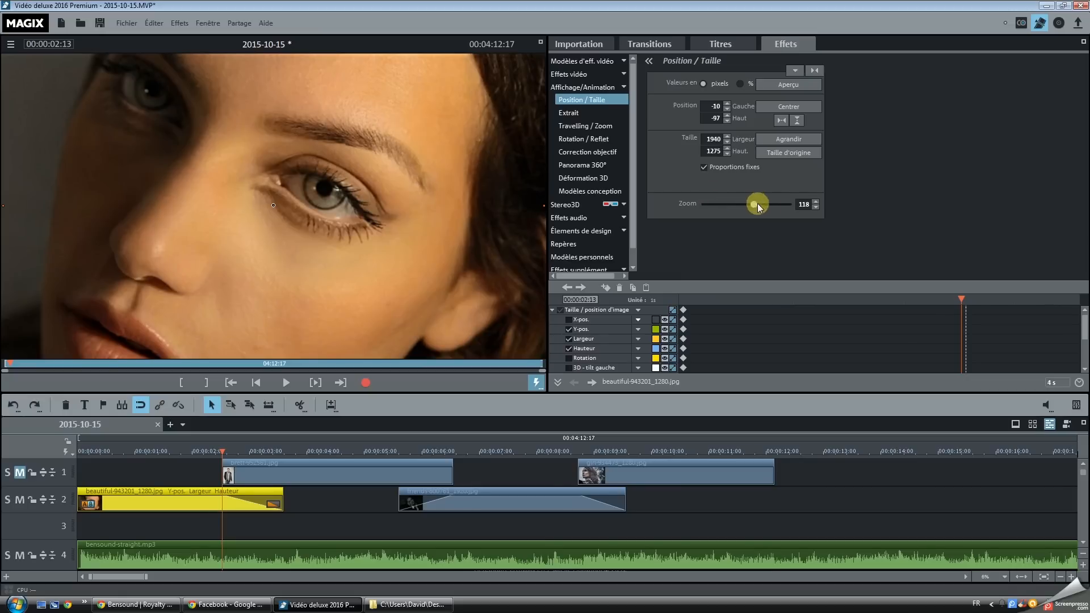
drag(754, 204, 761, 205)
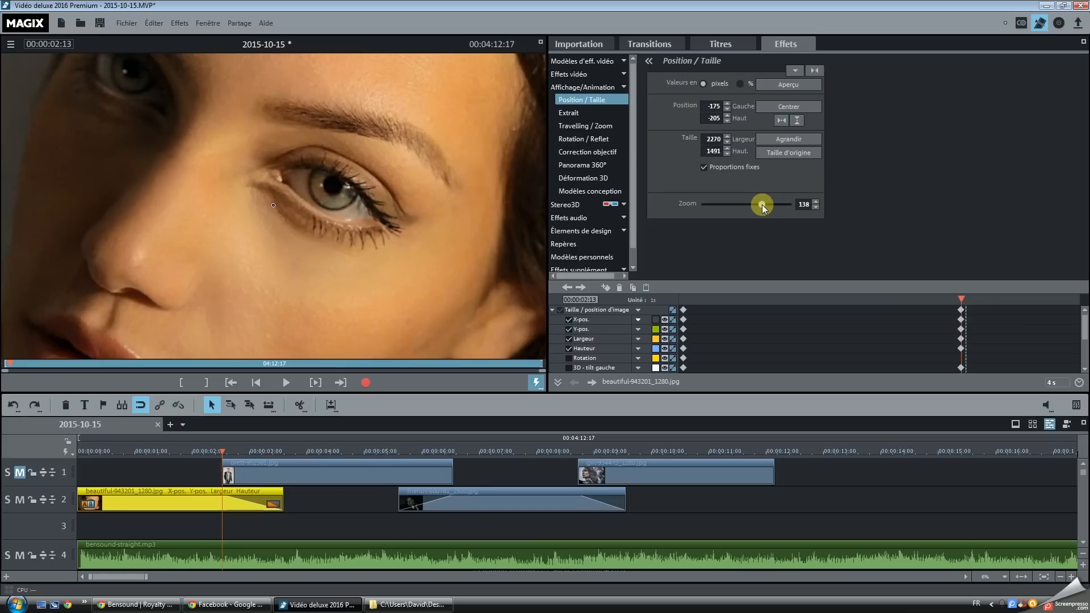
click(960, 308)
drag(961, 308, 1075, 309)
Play the beautiful-943201_1280 photo from its start to check the zoom animation, stopping at 00:00:02:09
drag(220, 440, 80, 448)
key(space)
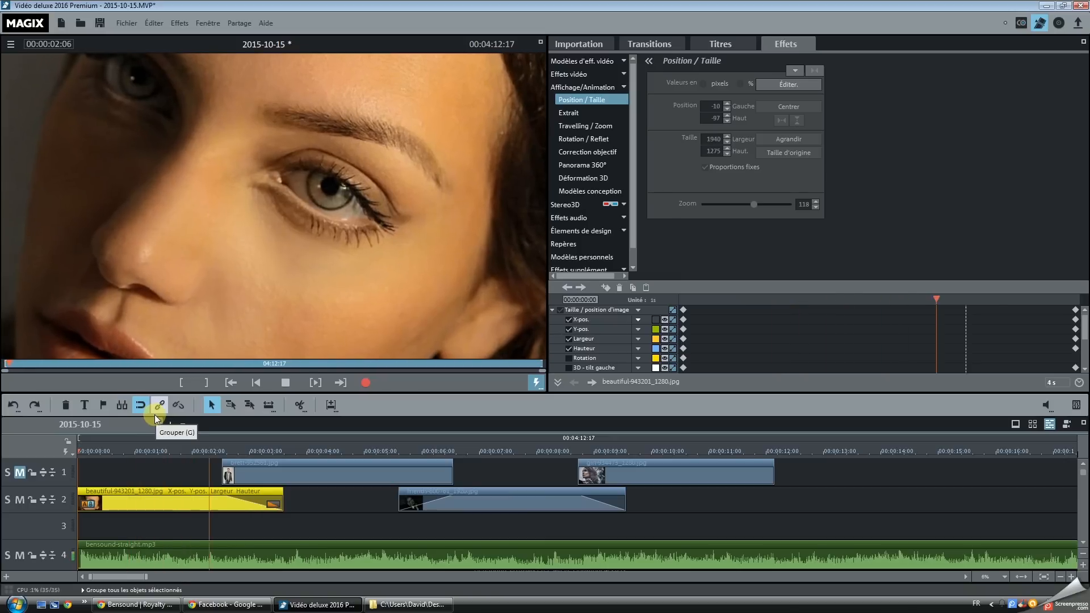
drag(171, 451, 213, 451)
click(374, 467)
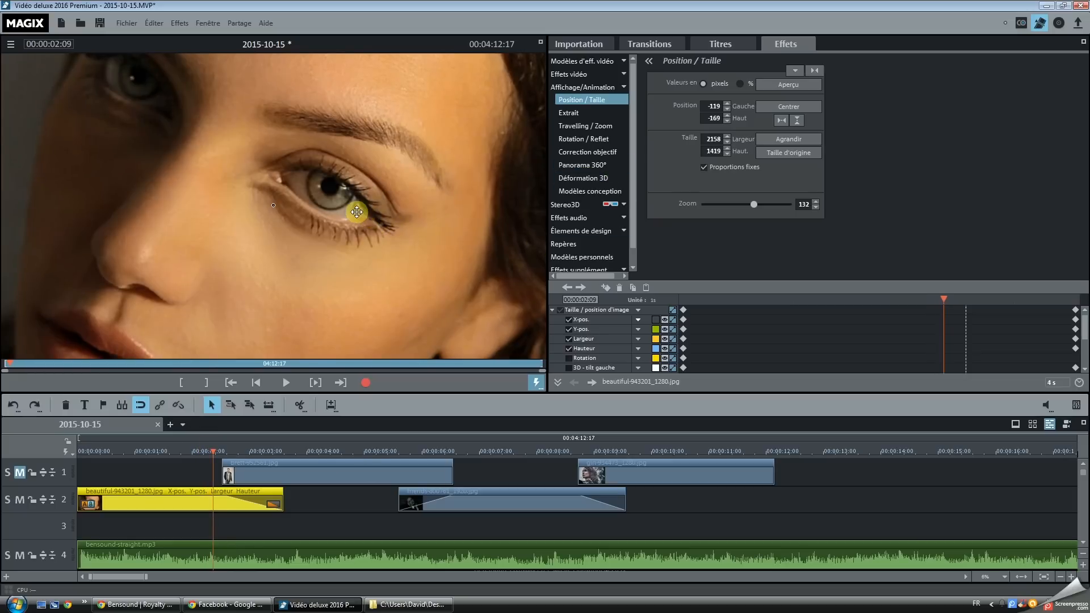
Shift the photo to position -60 left and -110 top at 00:00:02:09 and select the keyframes created there
drag(370, 221, 388, 237)
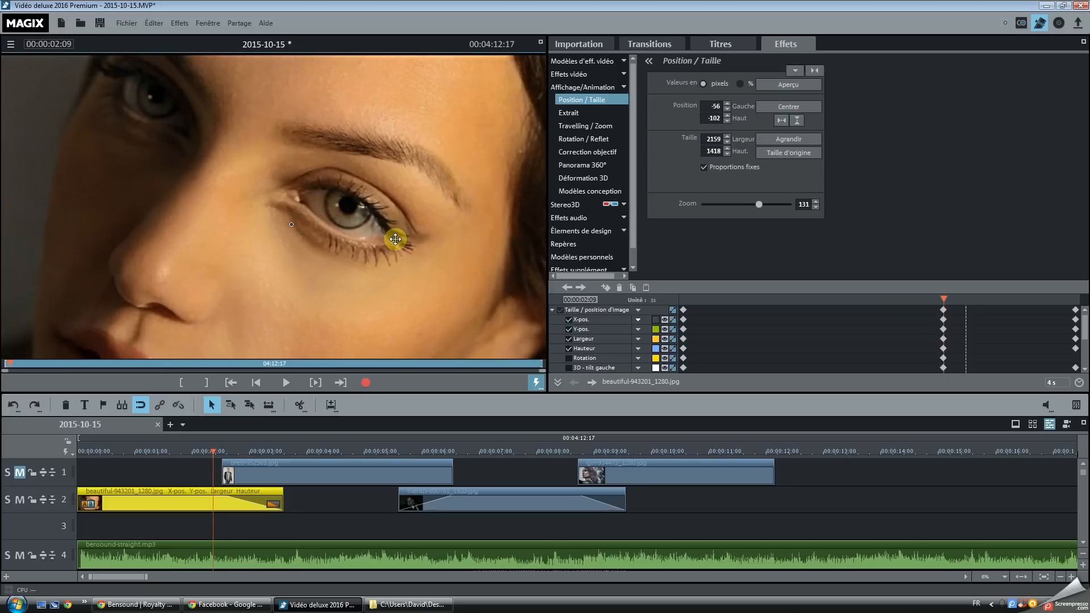
drag(395, 238, 394, 237)
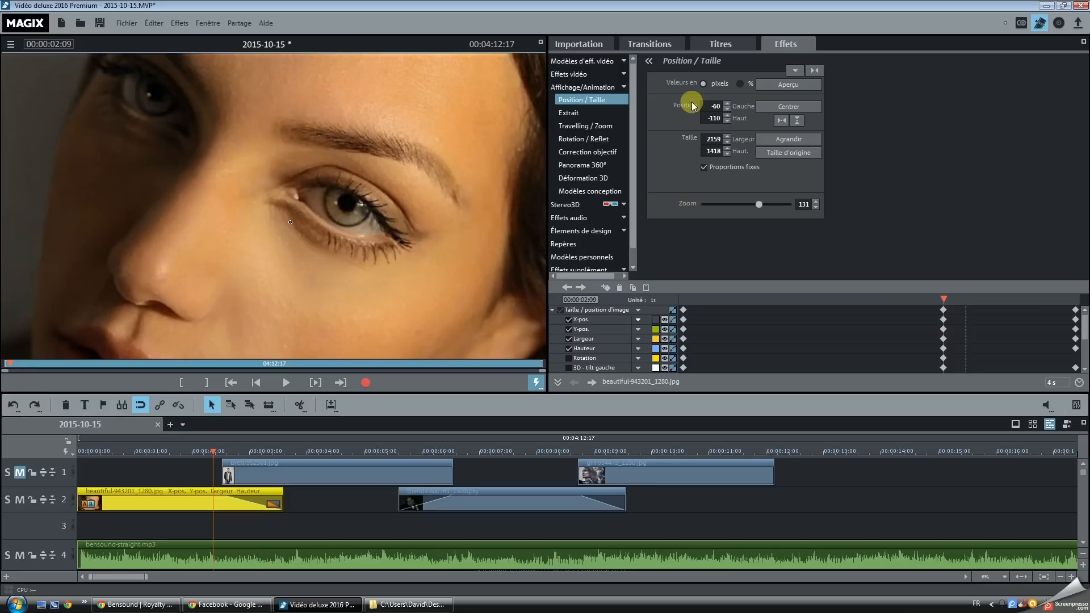
mouse_move(943, 296)
mouse_down()
mouse_move(1026, 301)
mouse_move(738, 301)
mouse_move(1046, 319)
mouse_move(1015, 318)
mouse_move(943, 357)
mouse_up()
click(567, 287)
click(580, 288)
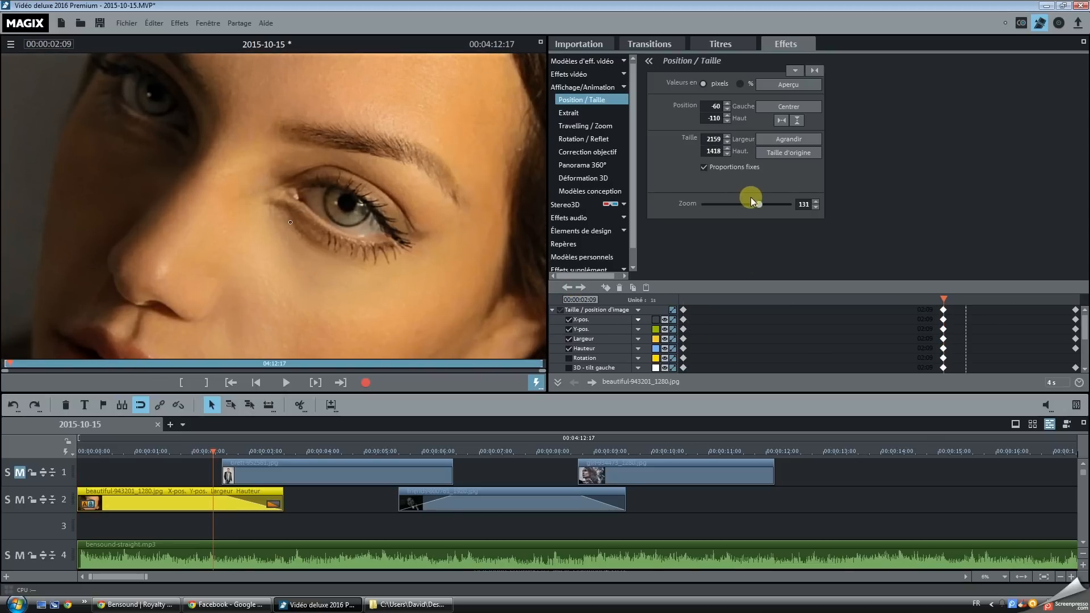
Set the photo's zoom to 141 at position -118 left, -128 top, and move these keyframes to the photo's end at 00:00:03:14
drag(759, 203, 762, 203)
drag(469, 237, 464, 245)
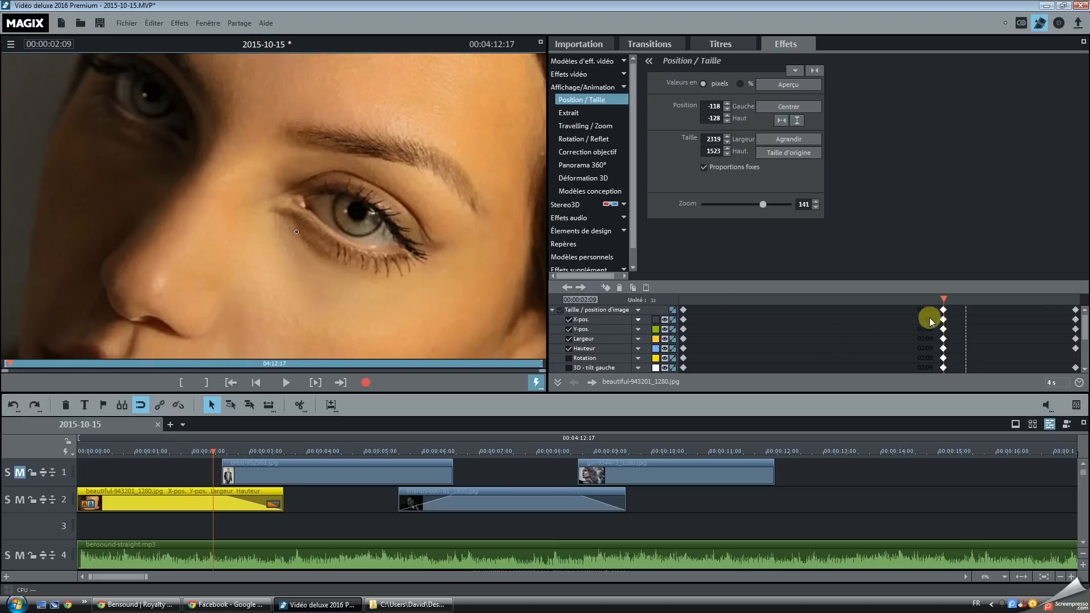
drag(941, 309, 1042, 318)
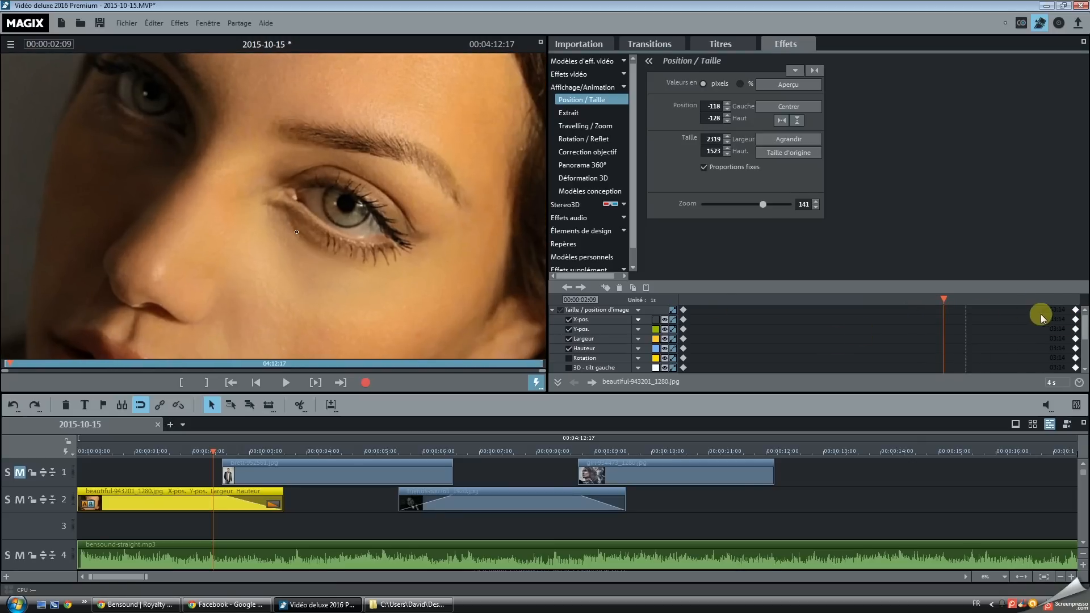
Replay the beautiful-943201_1280 photo from its start to check the combined zoom and shift, and return to 00:00:00:00
click(103, 450)
key(space)
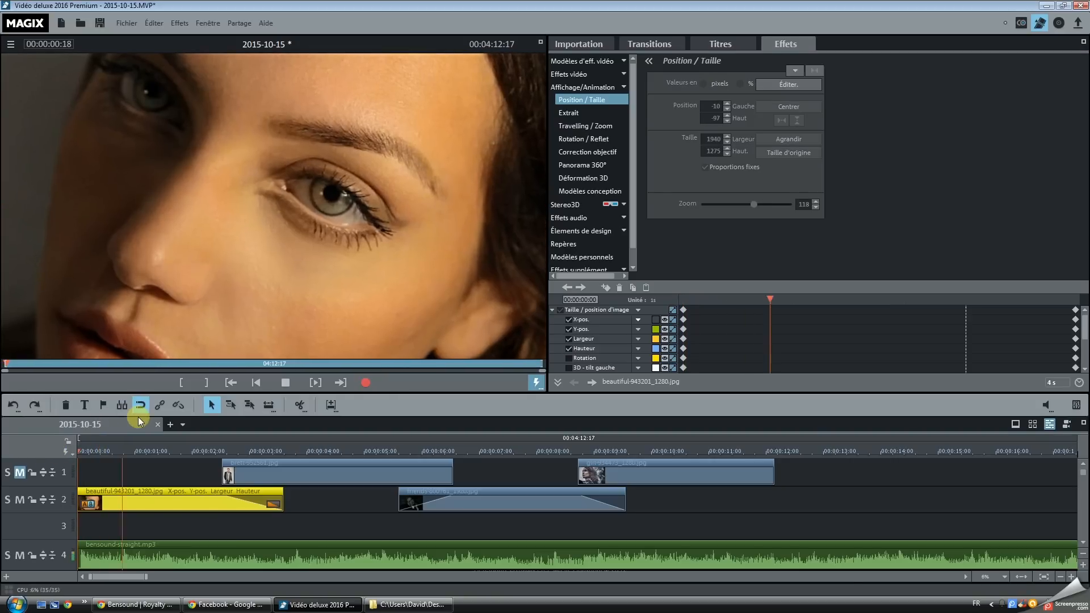
click(136, 451)
drag(136, 454, 50, 451)
key(space)
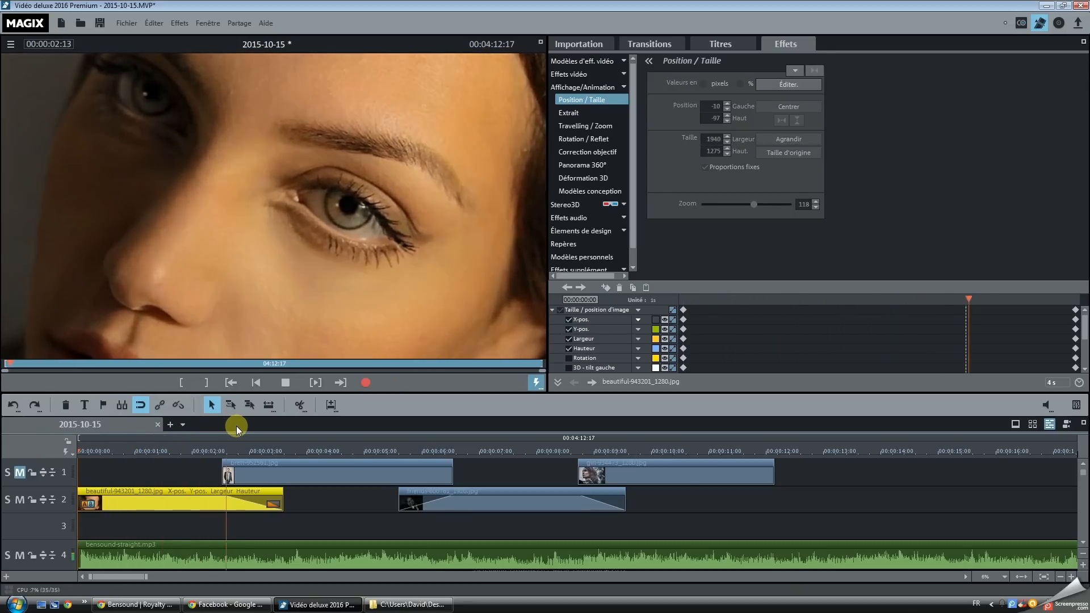
key(space)
click(221, 453)
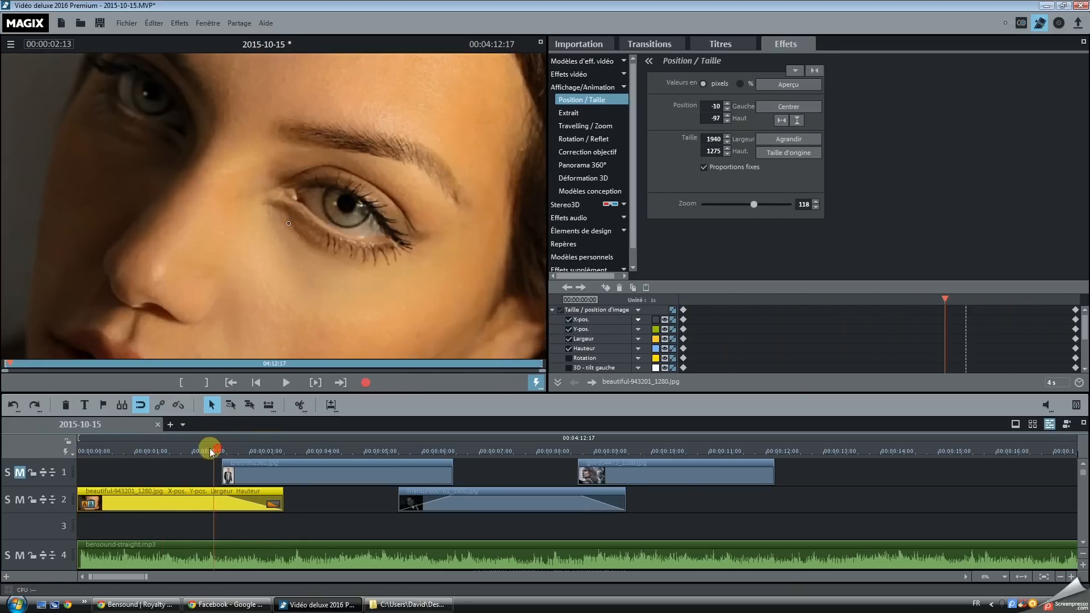
click(71, 446)
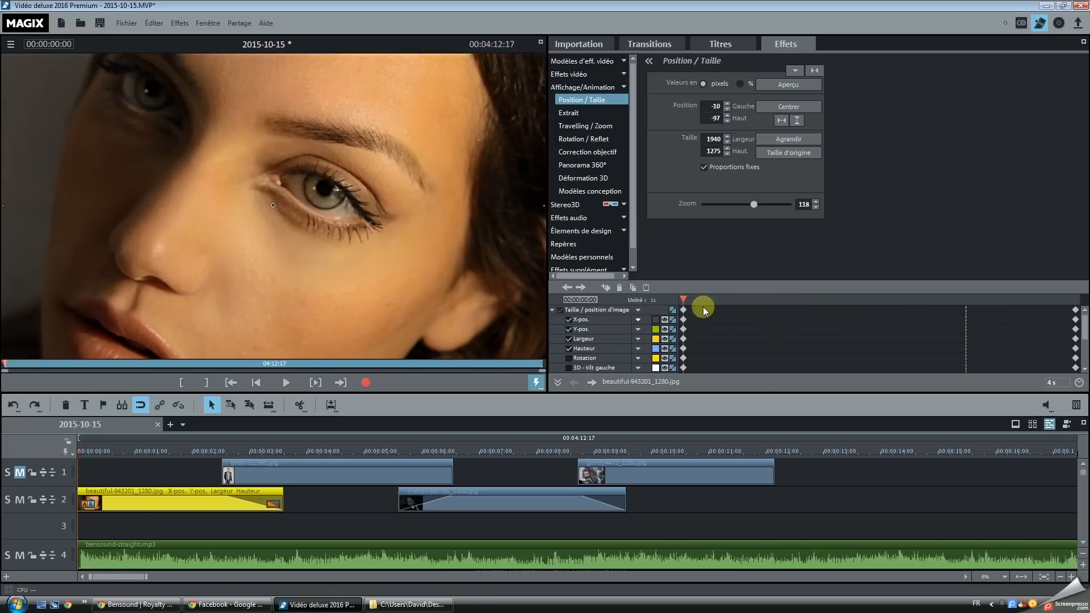
Open the photo's Rotation / Reflet effect and set its starting keyframe at 00:00:00:00
click(579, 139)
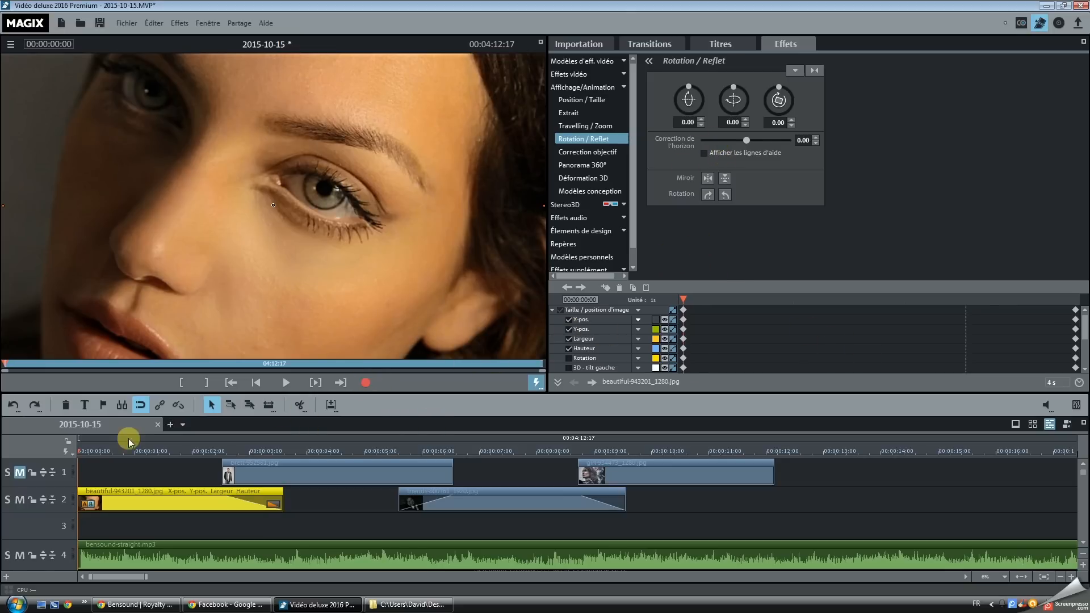
click(109, 451)
drag(109, 451, 54, 454)
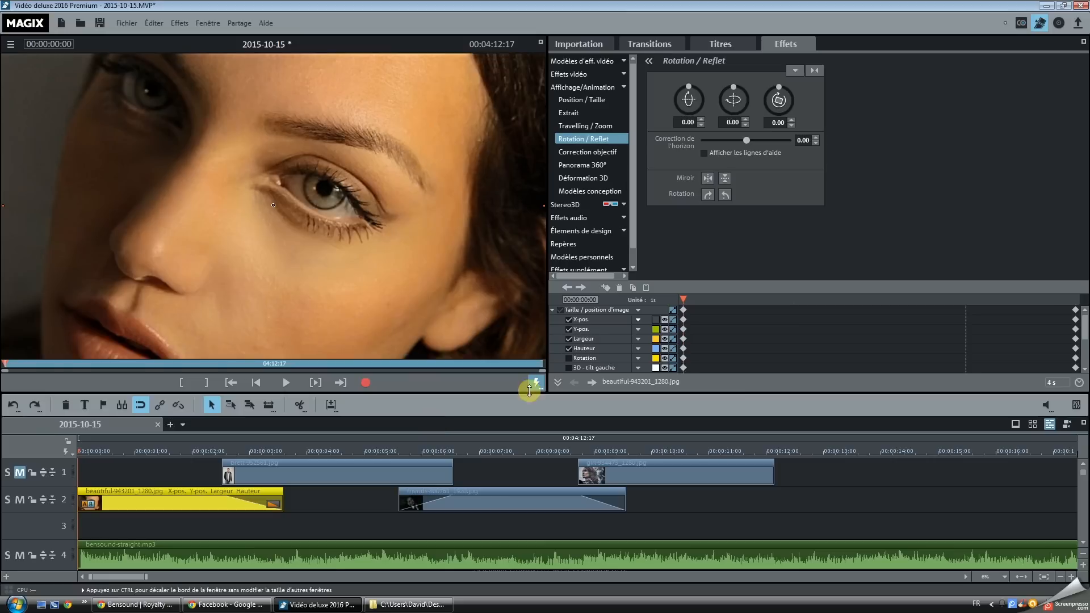
click(606, 289)
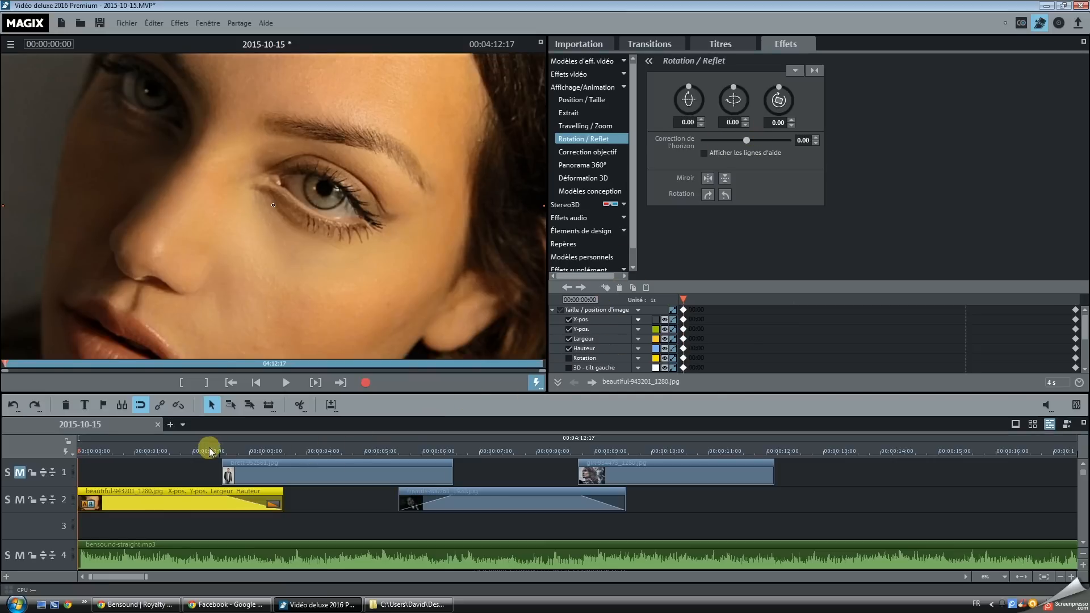
Set the beautiful-943201_1280 photo's in-plane rotation to 2.00 at 00:00:02:13, discarding a trial sideways tilt
drag(216, 451, 223, 453)
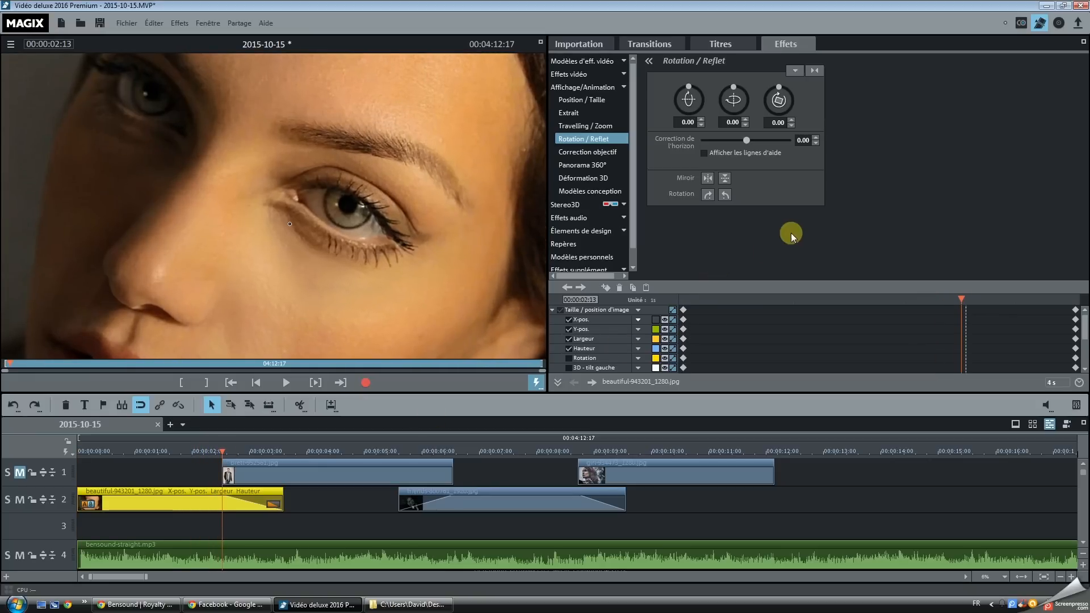
drag(733, 87, 731, 92)
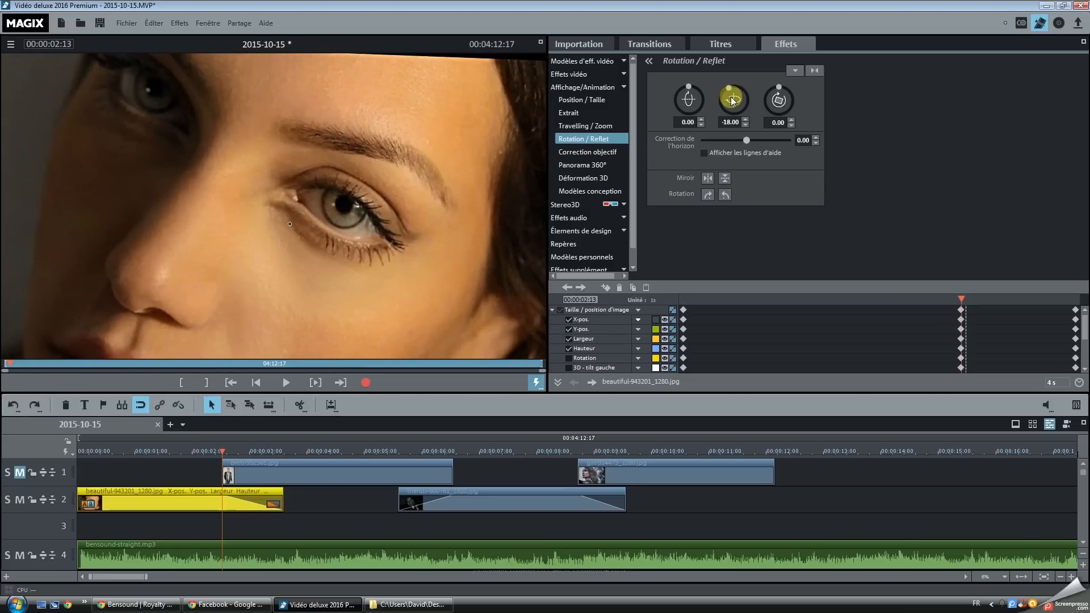
key(ctrl+z)
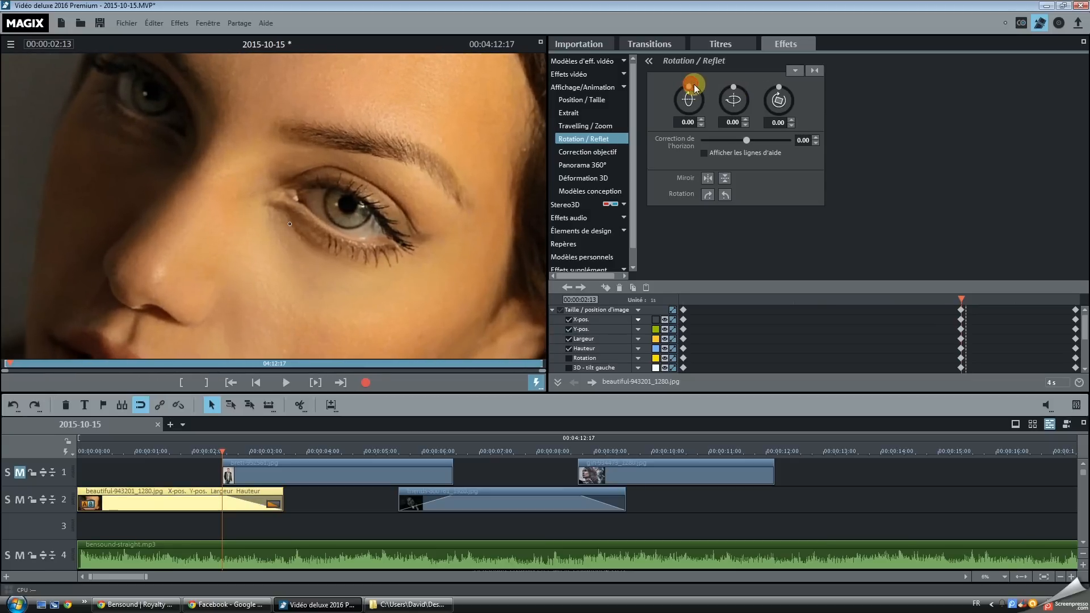
drag(779, 89, 781, 88)
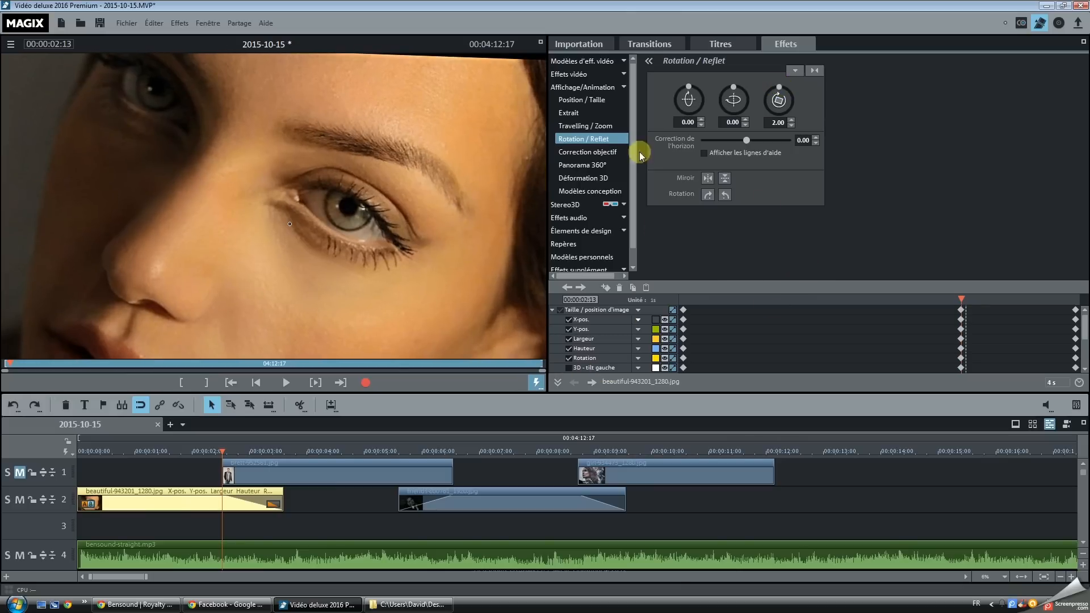
Reposition the rotated photo to -80 left and -141 top so it fills the frame, and move these keyframes to the photo's end
click(590, 101)
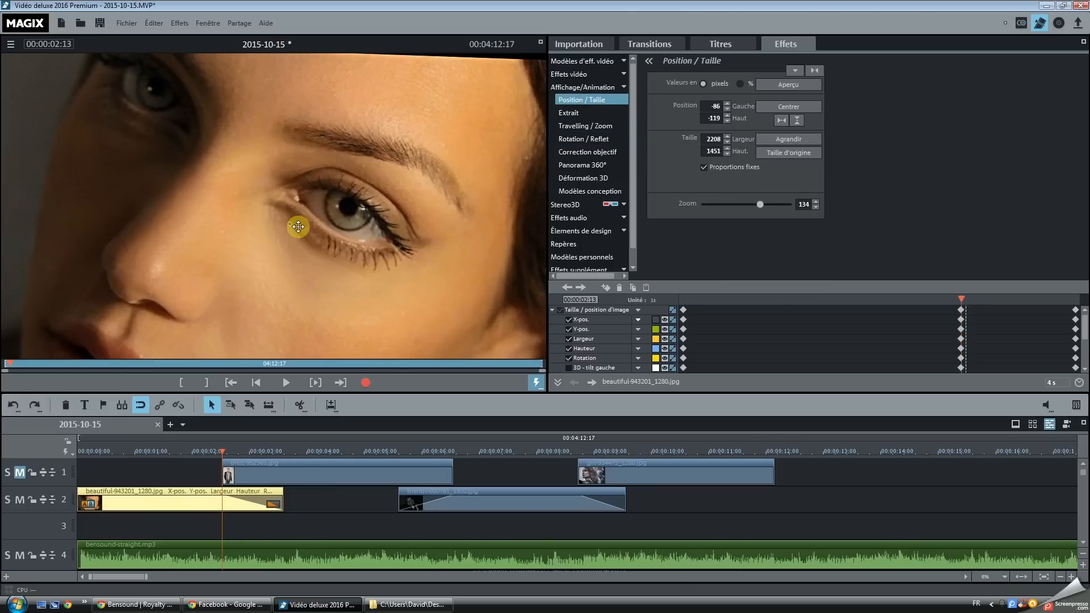
drag(300, 211, 300, 225)
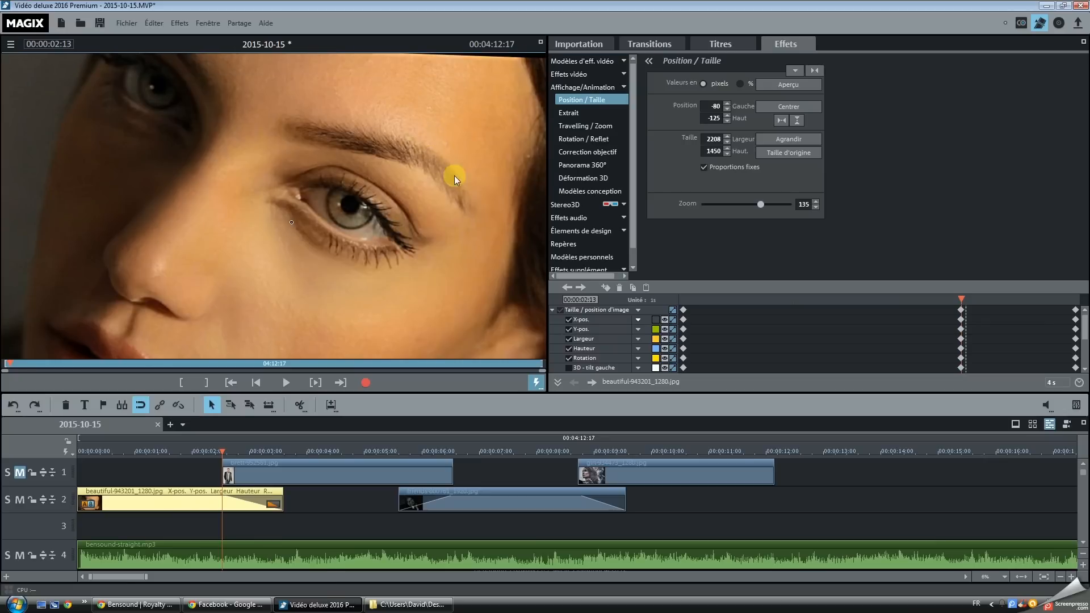
drag(453, 175, 453, 173)
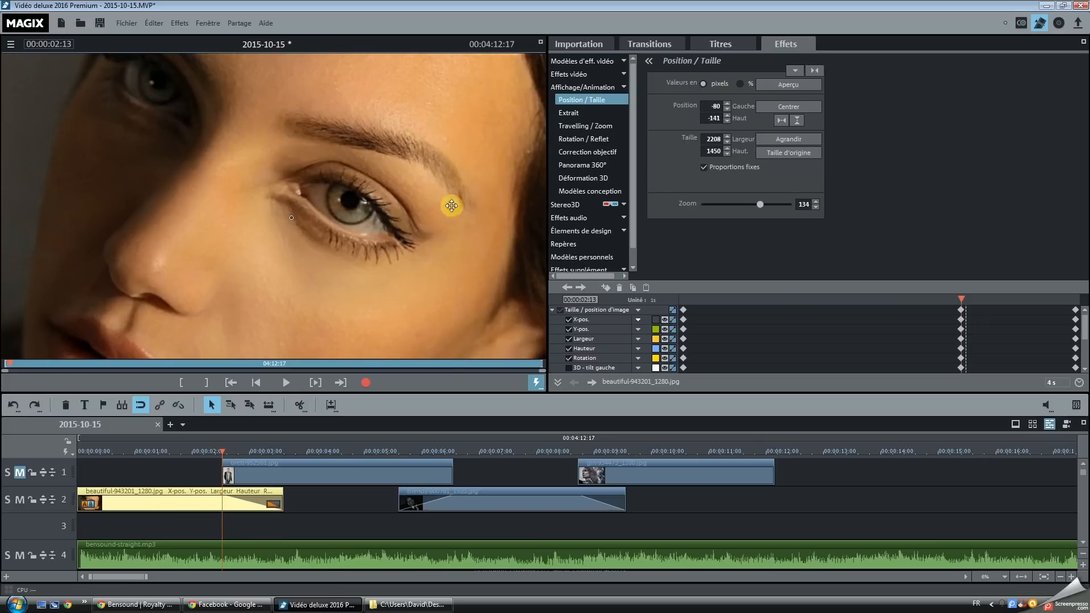
drag(960, 307, 1073, 329)
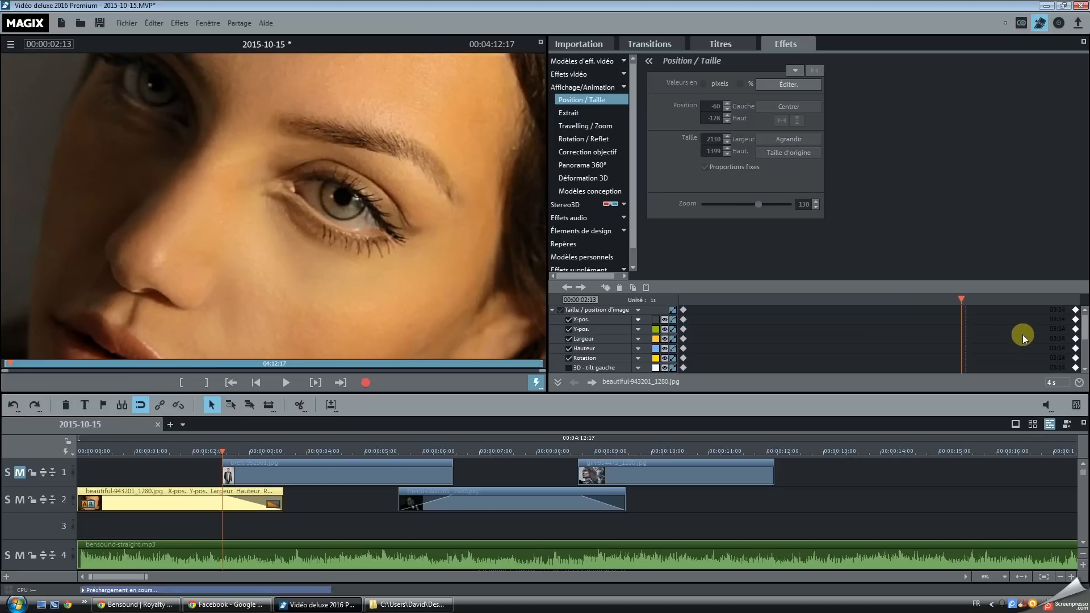
Replay the beautiful-943201_1280 photo from its start to check the combined rotation, zoom and shift
click(90, 448)
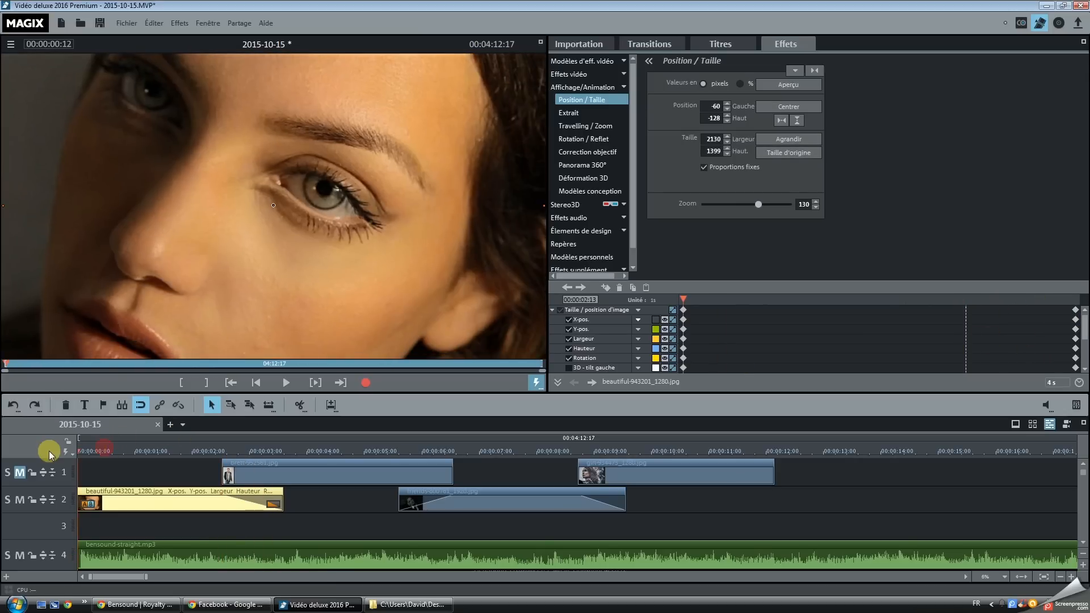
key(space)
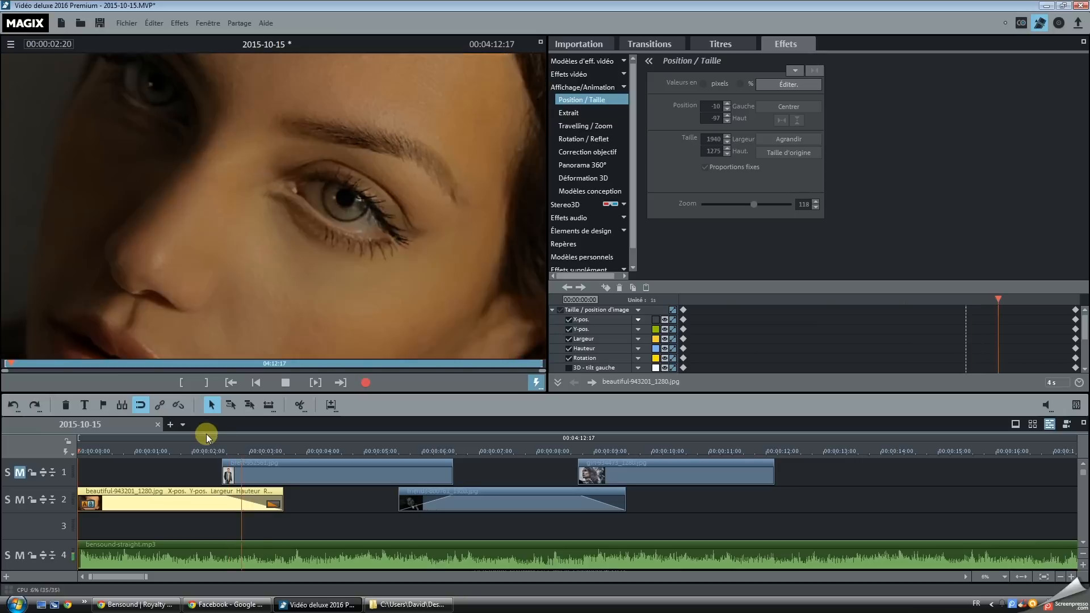
key(space)
key(space)
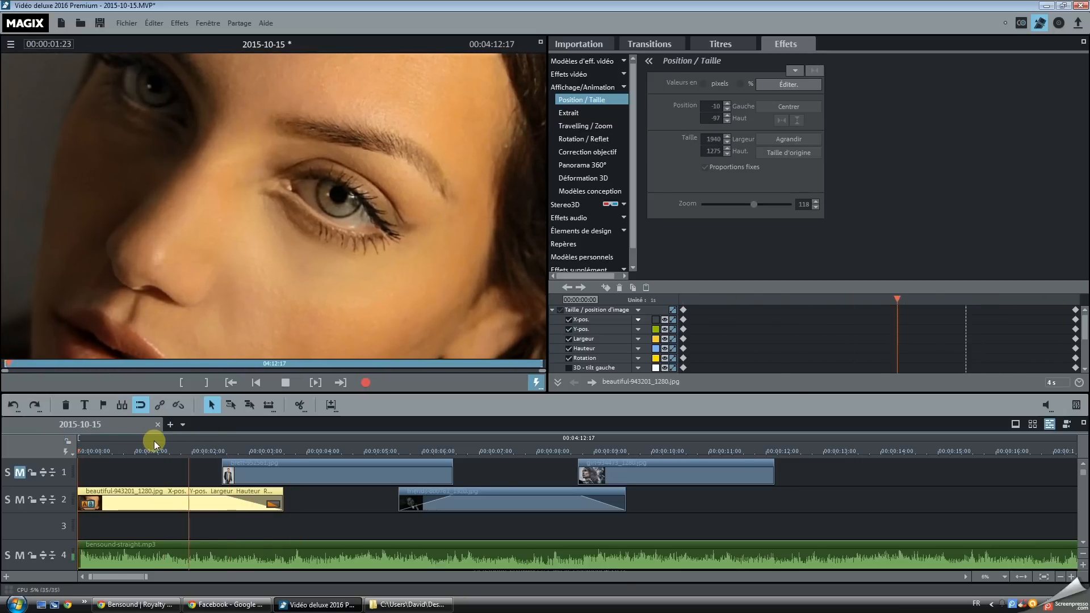
Unmute track 1 and select the brett-952561.jpg photo with the playhead at 00:00:03:19
drag(285, 449, 330, 473)
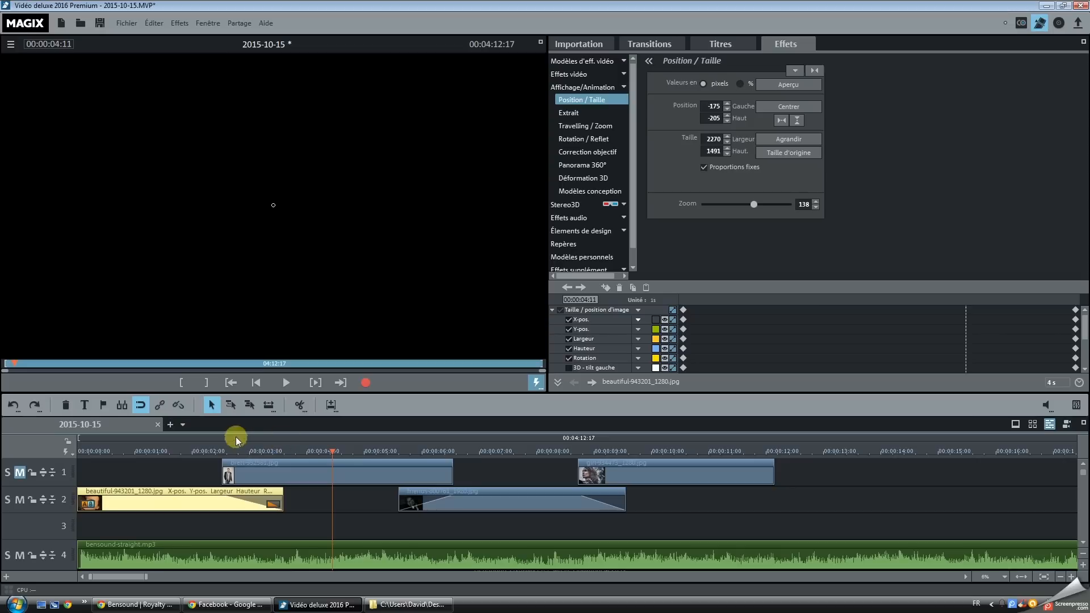
mouse_move(328, 450)
mouse_down()
mouse_move(263, 454)
mouse_move(317, 452)
mouse_up()
click(20, 473)
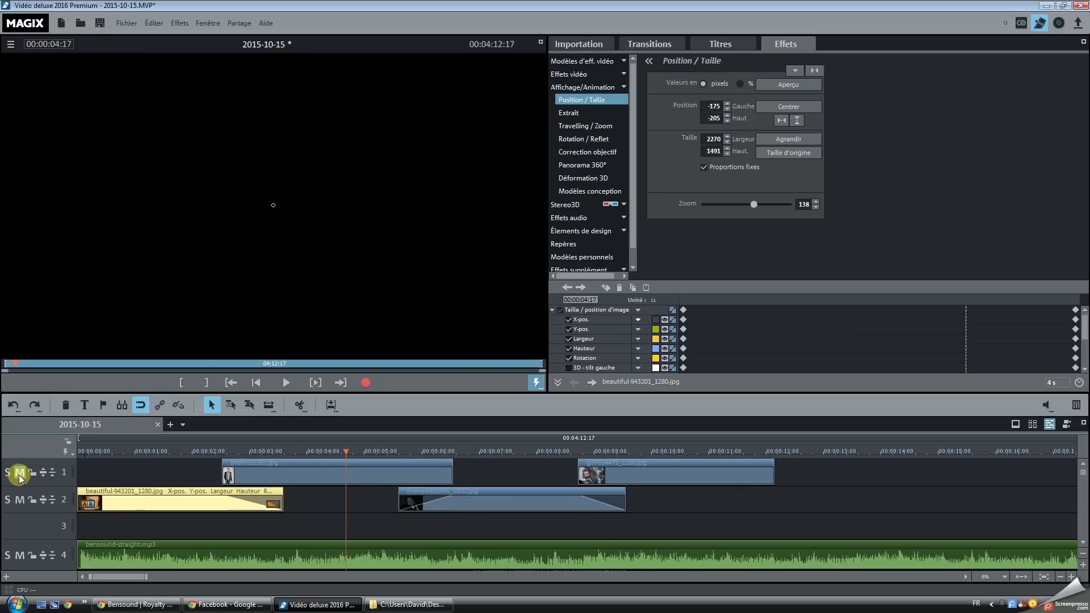
click(20, 473)
drag(301, 456, 300, 479)
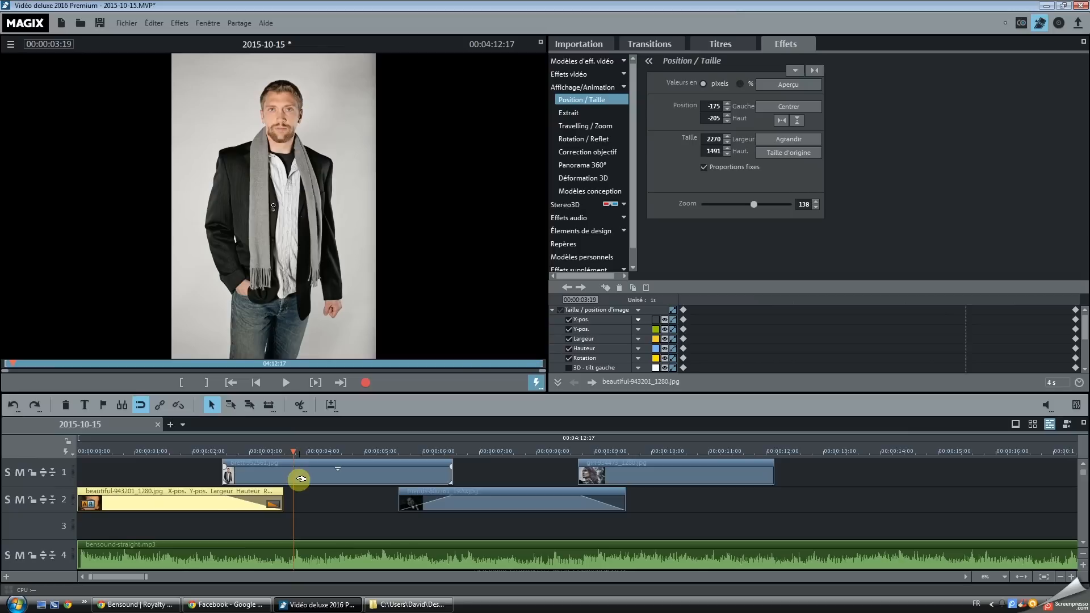
click(300, 480)
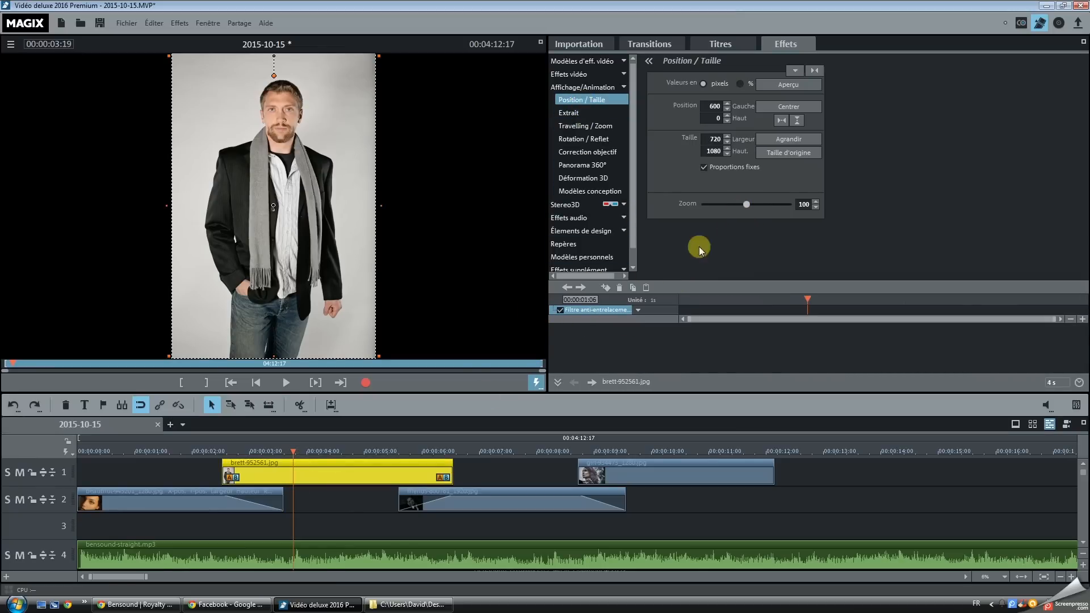
Keyframe brett-952561.jpg at zoom 280, position -86 left and -176 top, and move these keyframes to the photo's start
click(606, 287)
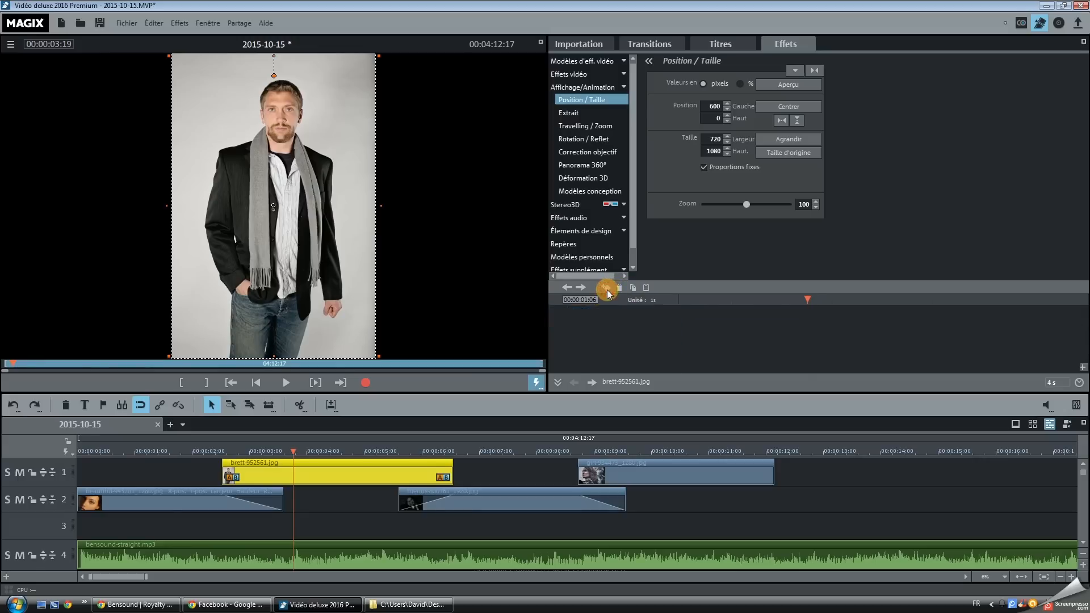
drag(746, 204, 786, 207)
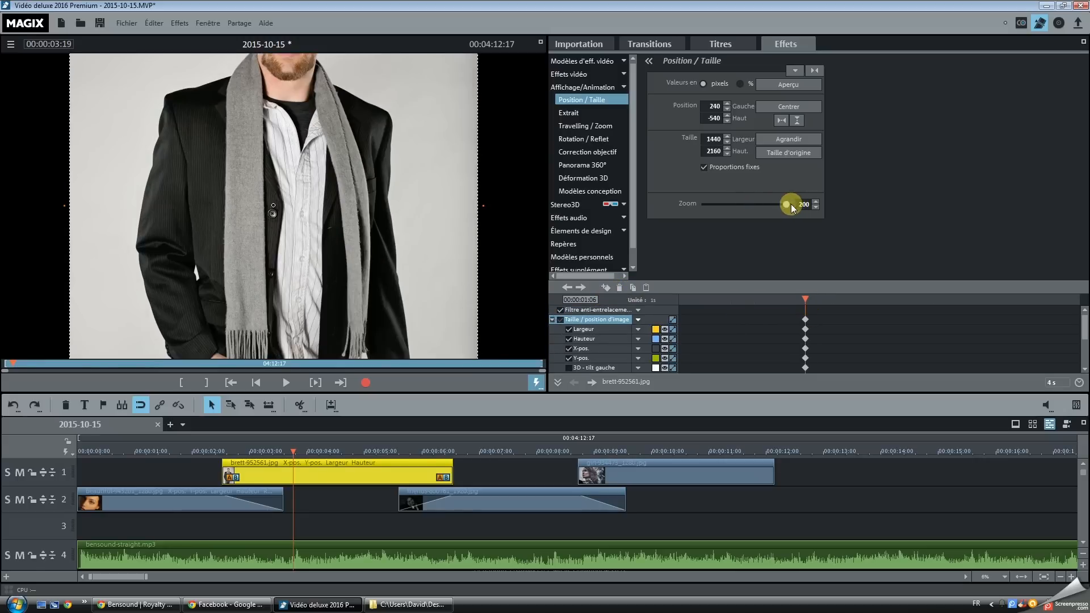
drag(413, 193, 416, 267)
drag(409, 180, 403, 227)
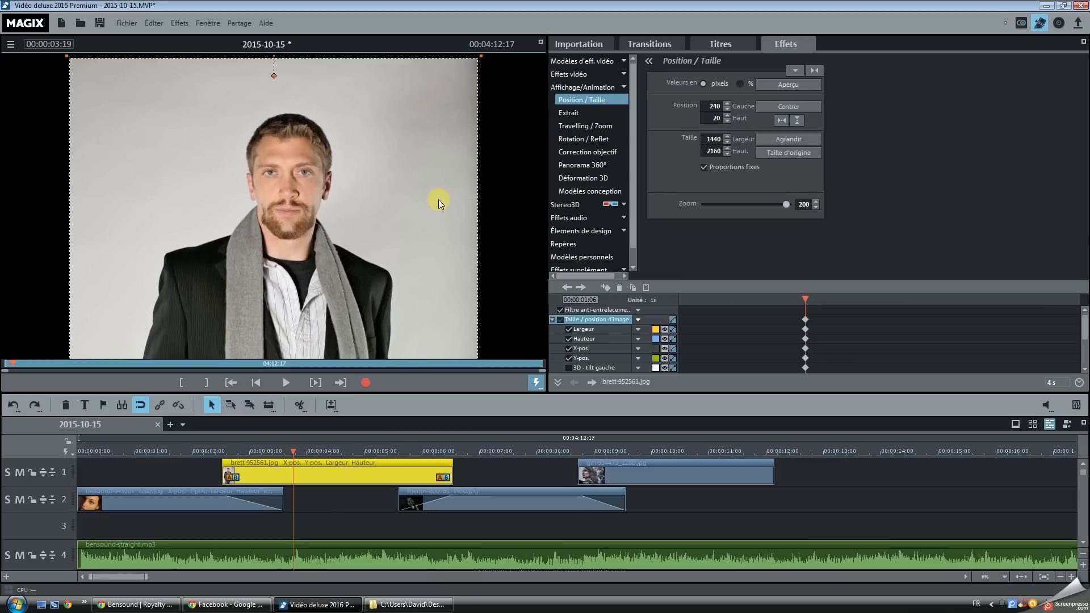
click(816, 203)
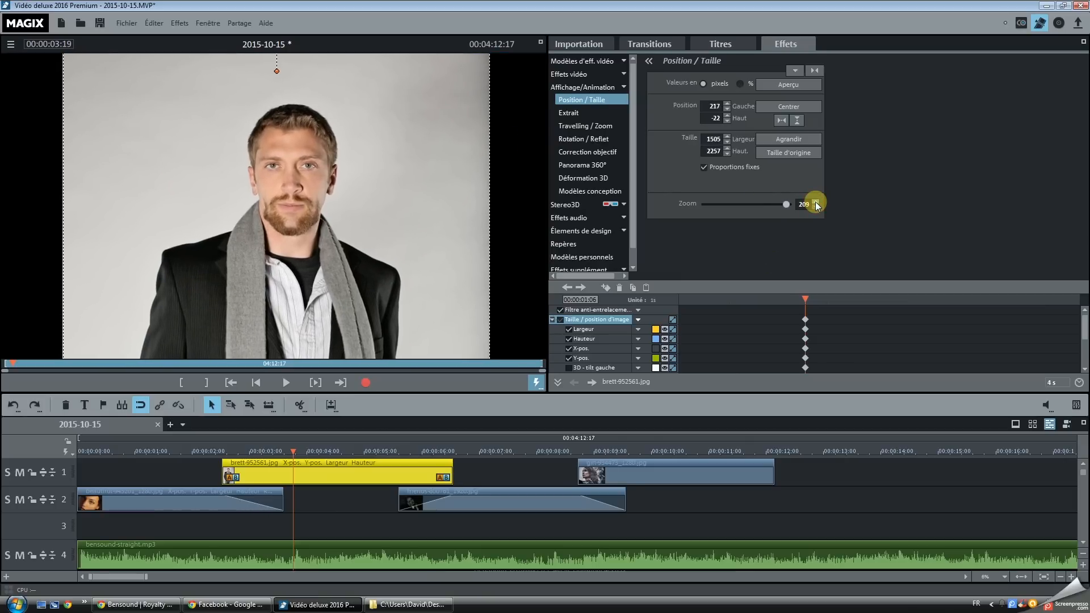
click(815, 203)
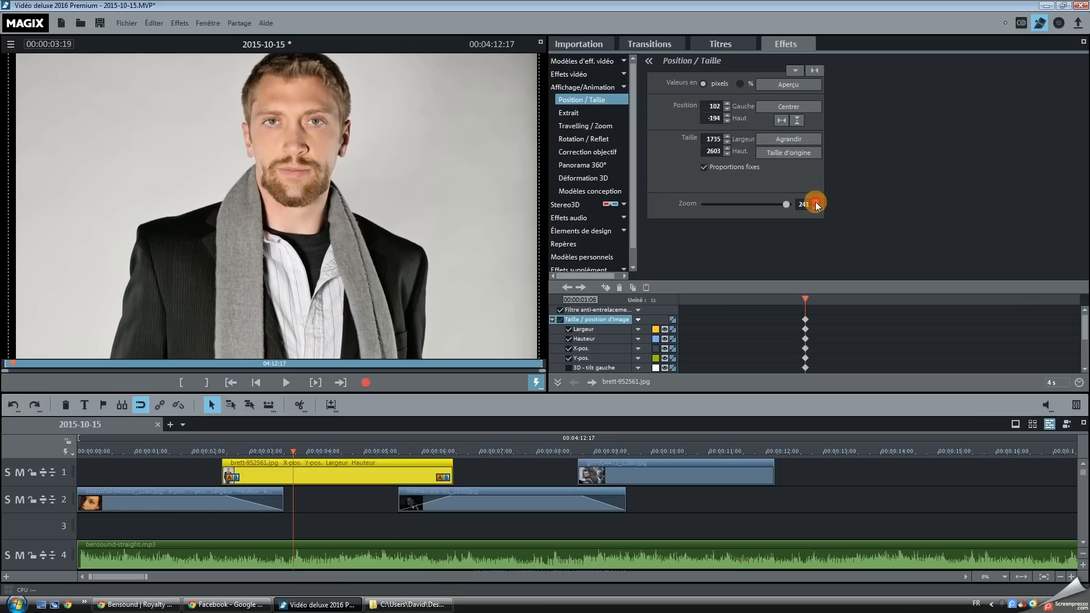
click(414, 202)
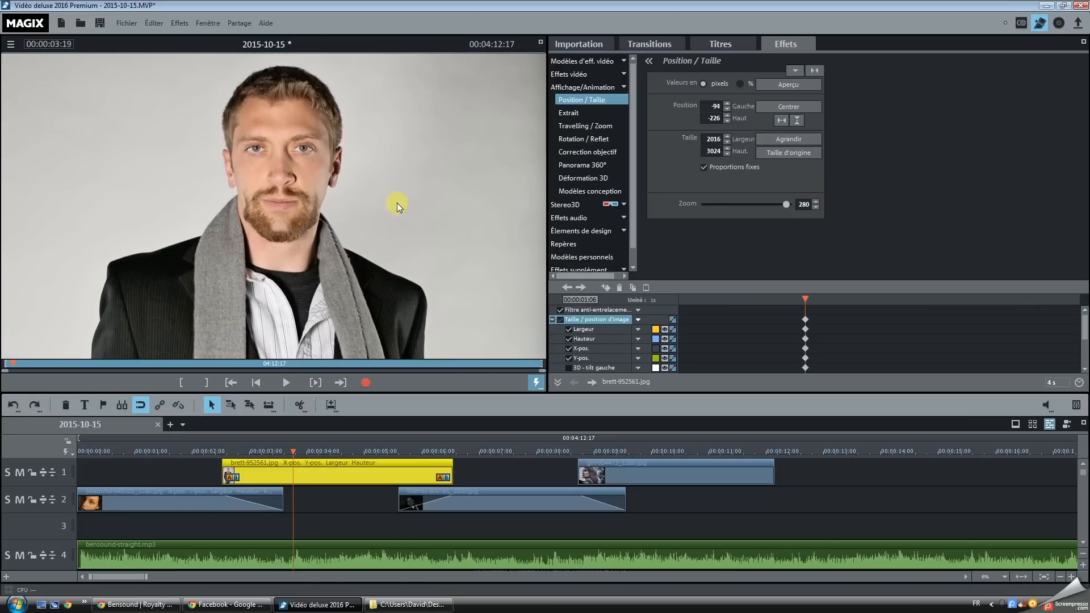
drag(405, 219, 404, 212)
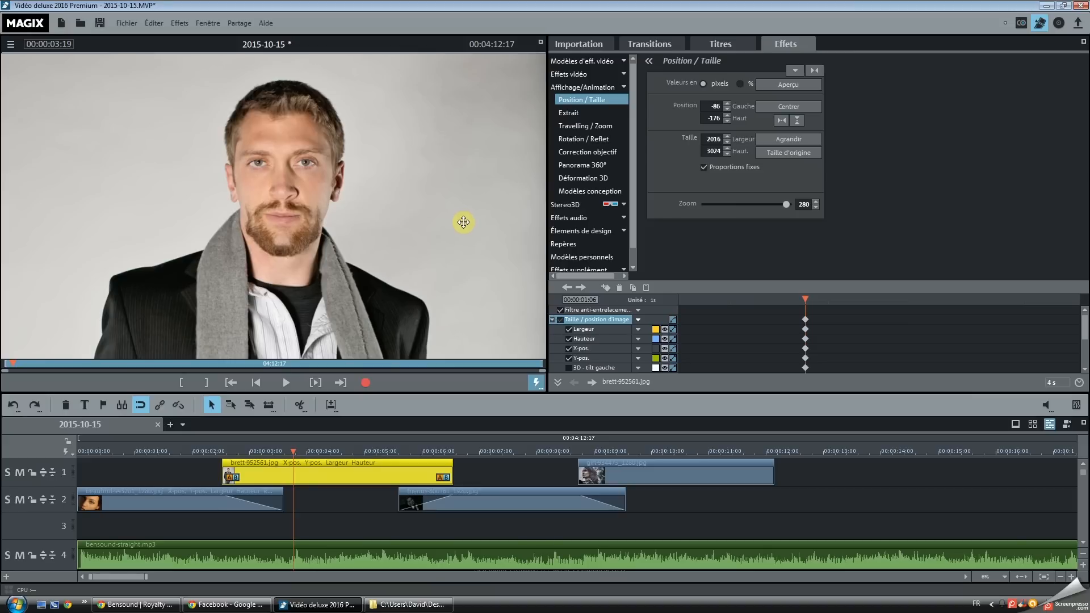
drag(802, 328, 634, 324)
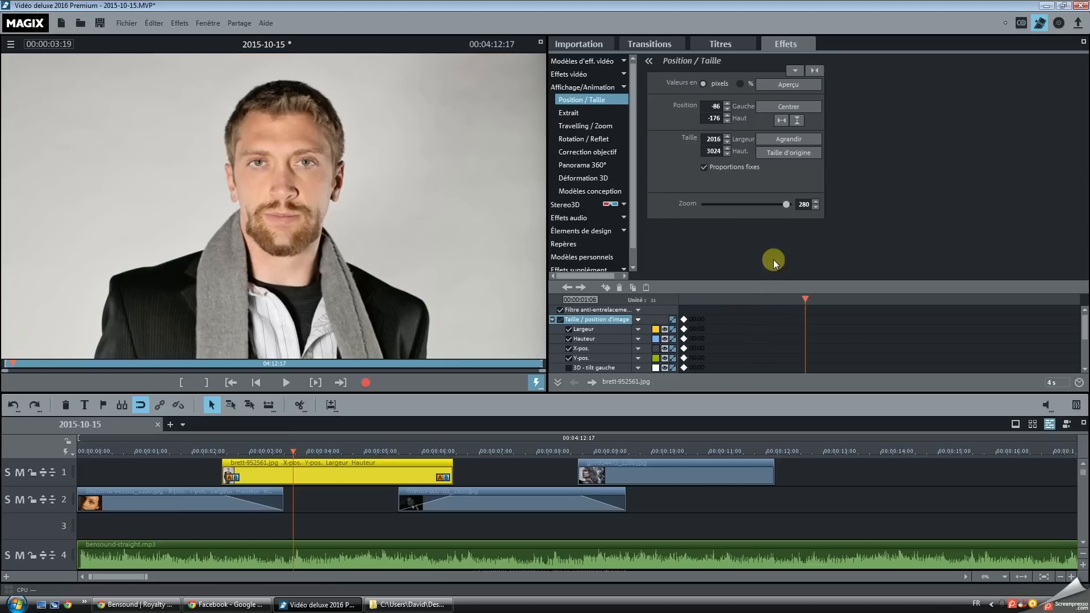
Enlarge brett-952561.jpg to zoom 316 at position -224 left and -231 top at 00:00:03:19
click(815, 202)
click(815, 202)
click(815, 202)
click(815, 202)
click(816, 202)
click(816, 202)
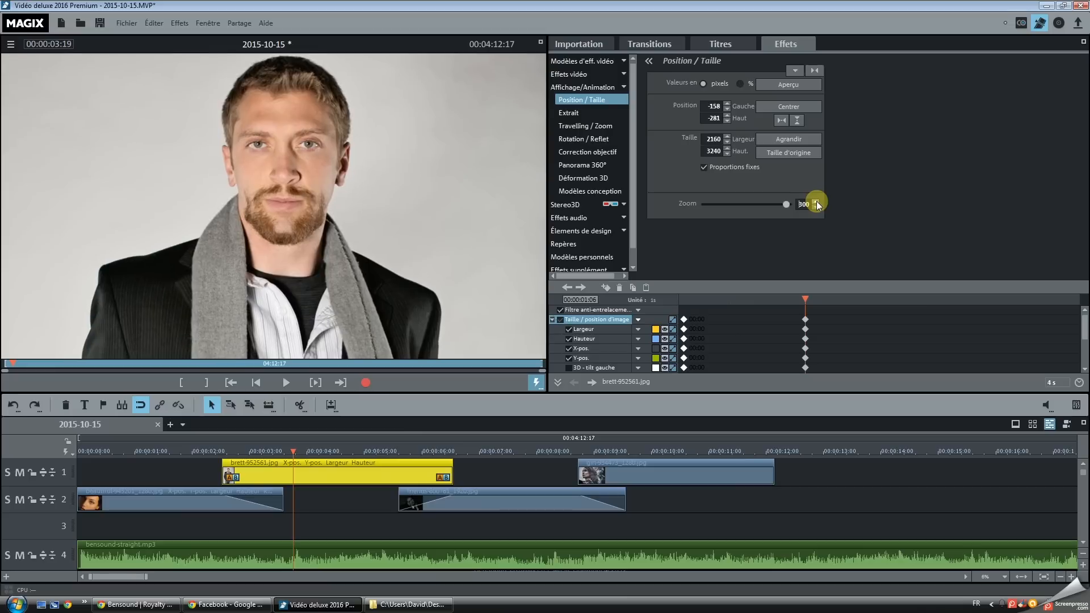
click(816, 202)
click(815, 203)
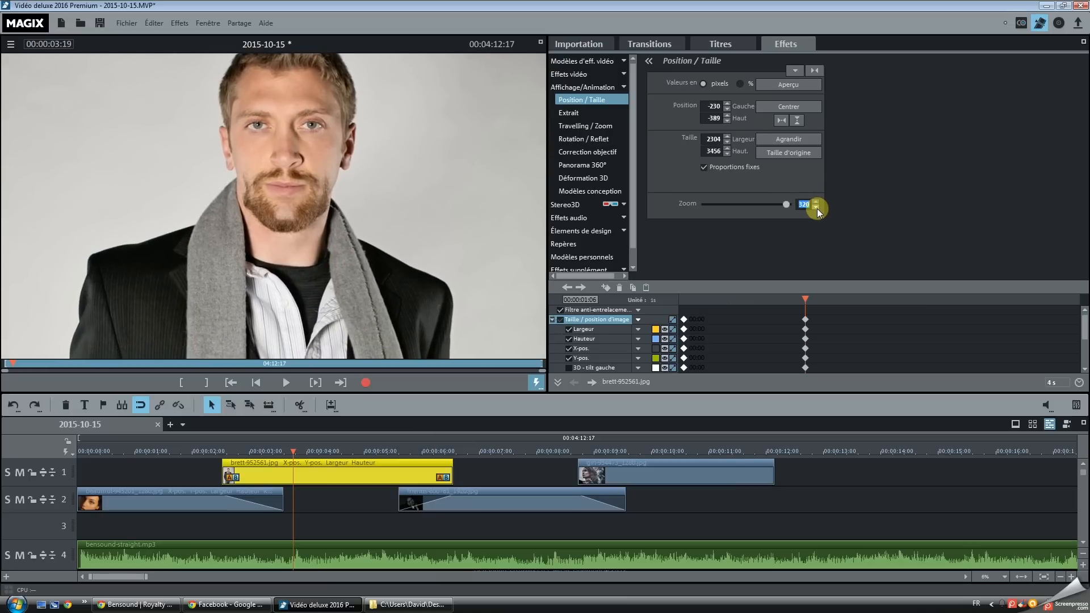
click(817, 208)
click(816, 208)
drag(350, 282, 296, 263)
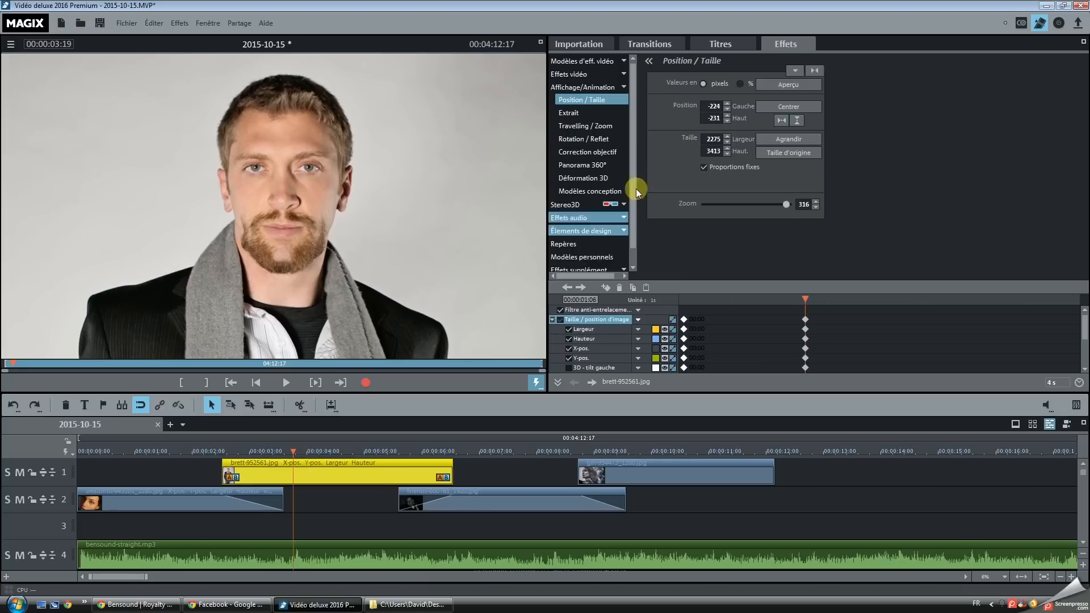
Set the photo's in-plane rotation to -1.50 and move the zoom, position and rotation keyframes to the photo's end
click(591, 142)
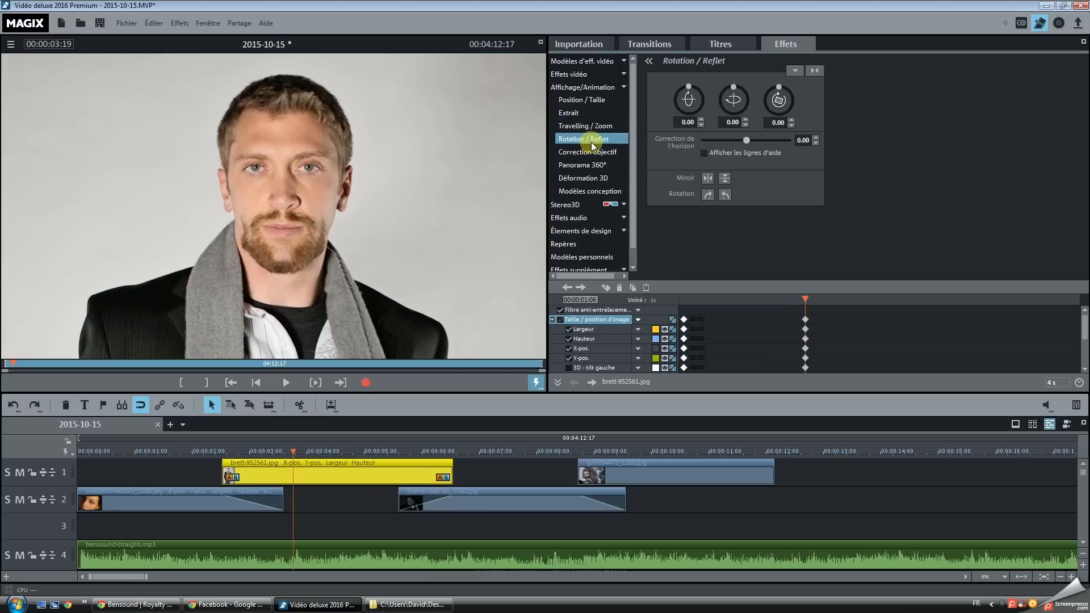
click(790, 120)
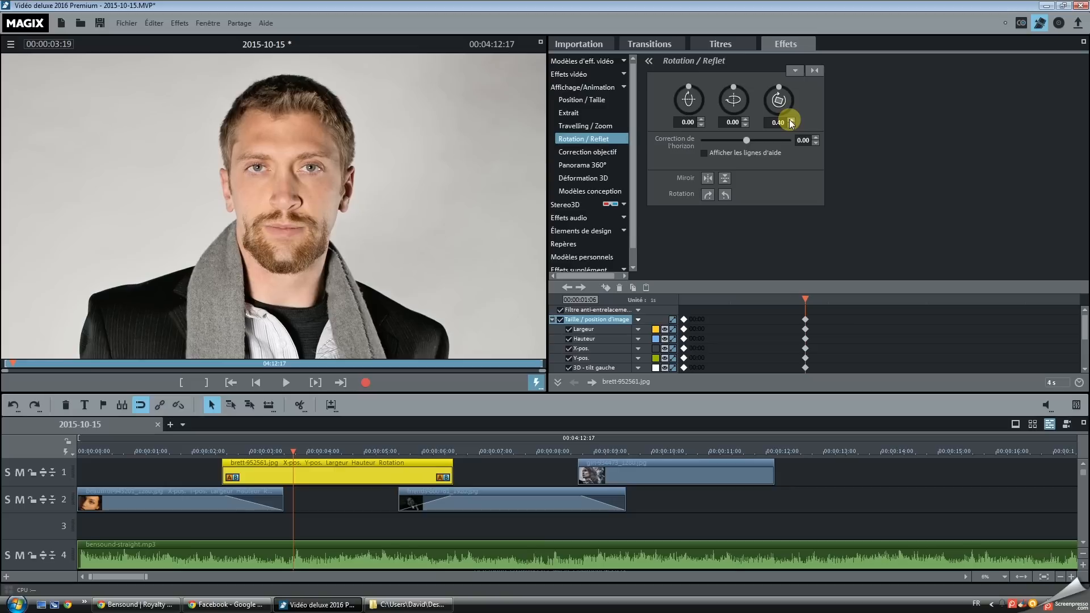
click(791, 126)
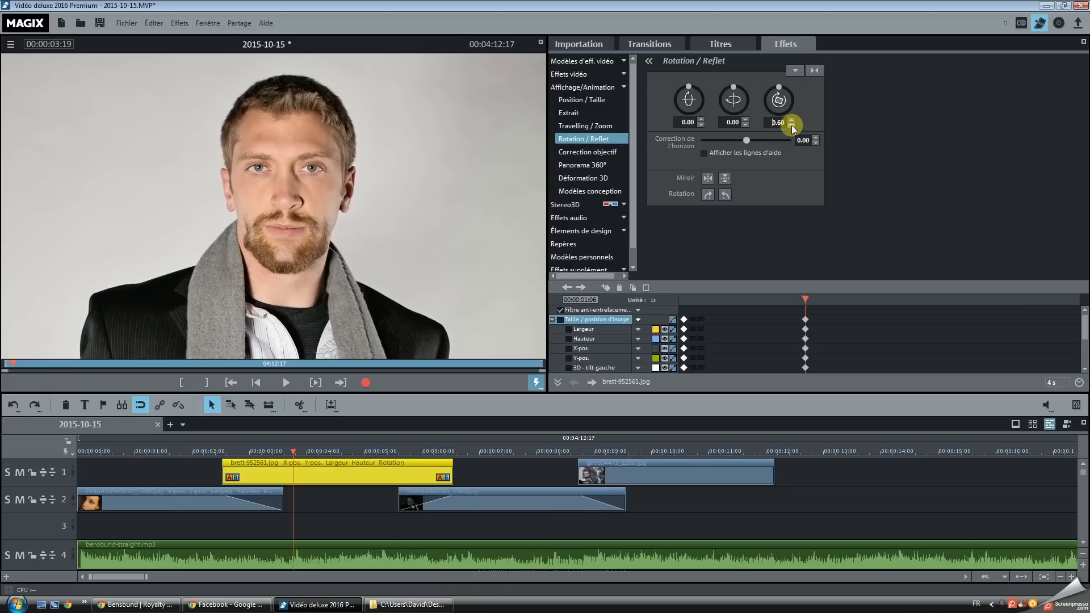
click(792, 125)
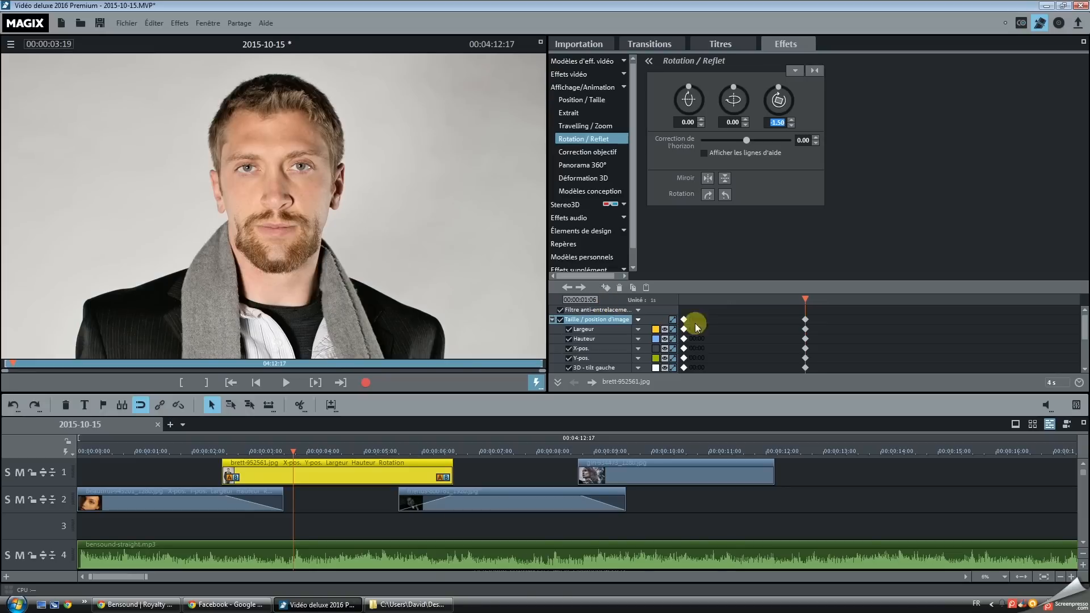
drag(806, 319, 1081, 343)
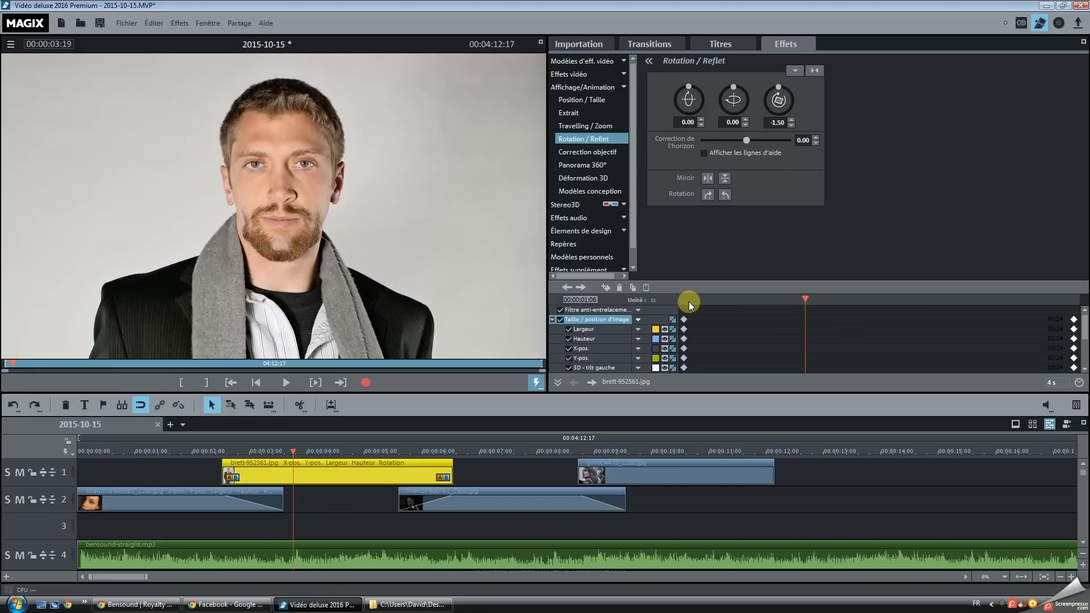
Replay brett-952561.jpg from its start to check its animation and the fade into the following photo
click(678, 301)
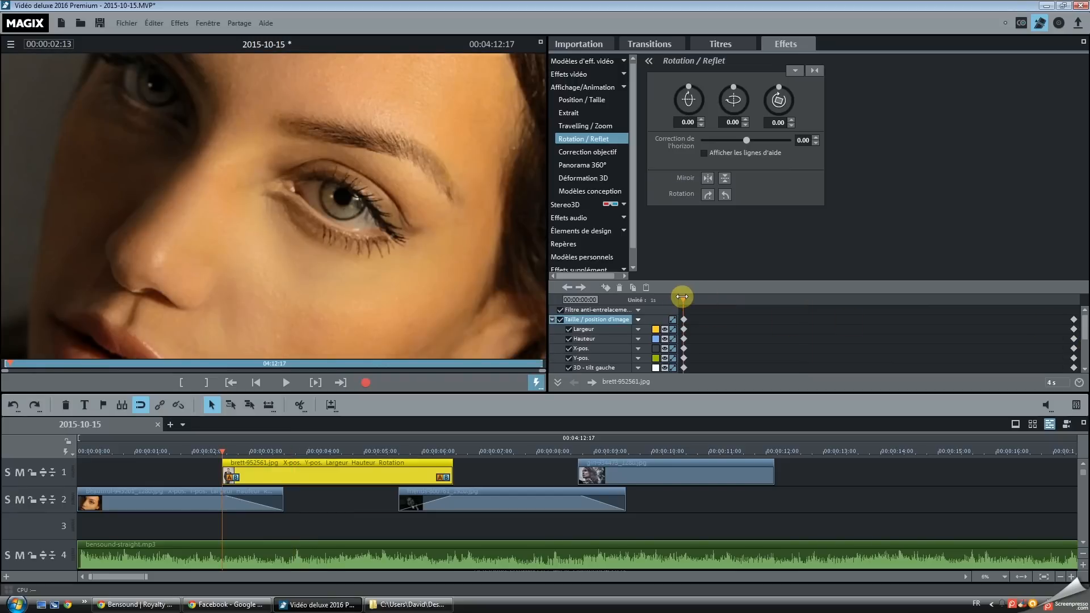
key(space)
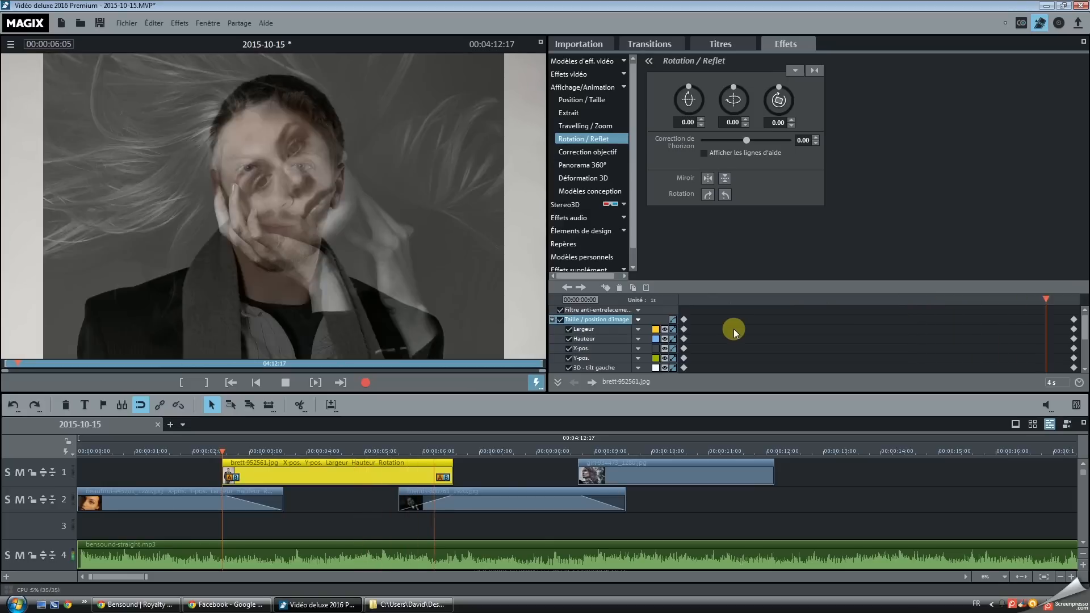
key(space)
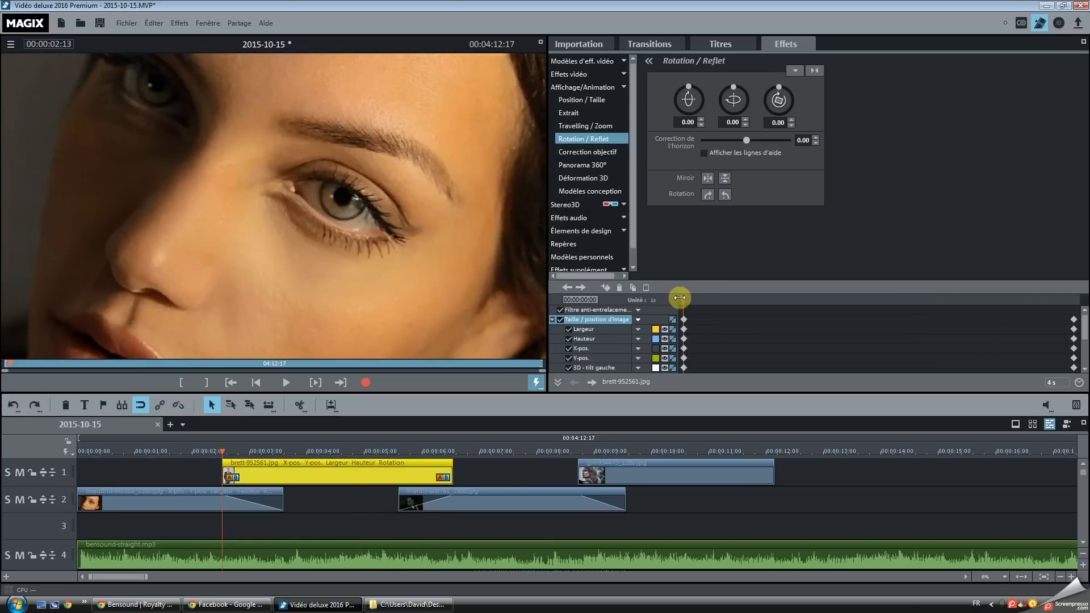
Scrub through the photo's keyframe animation to 00:00:03:08 and collapse the Taille / position d'image curves
drag(686, 299, 811, 297)
drag(717, 308, 761, 301)
click(551, 319)
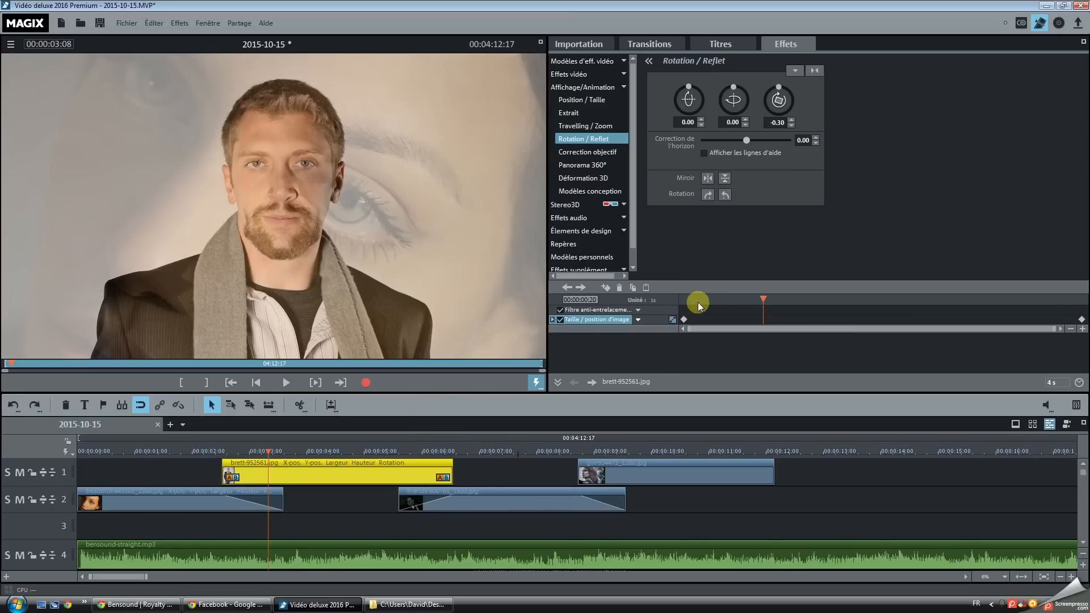
Select beautiful-943201_1280.jpg, collapse its Taille / position d'image curves and play its animation from the start
click(682, 302)
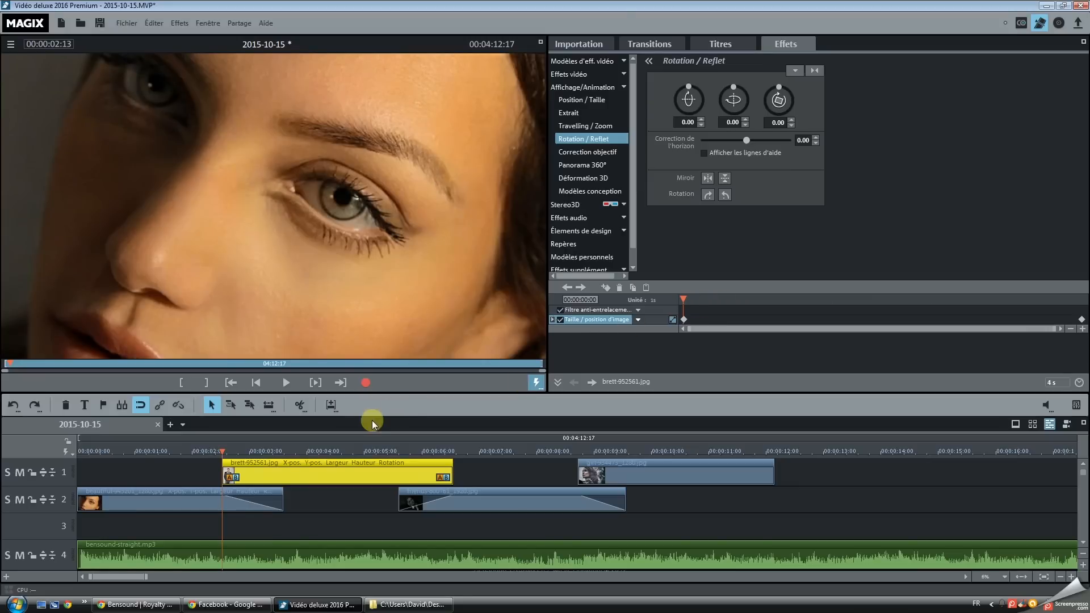
click(219, 501)
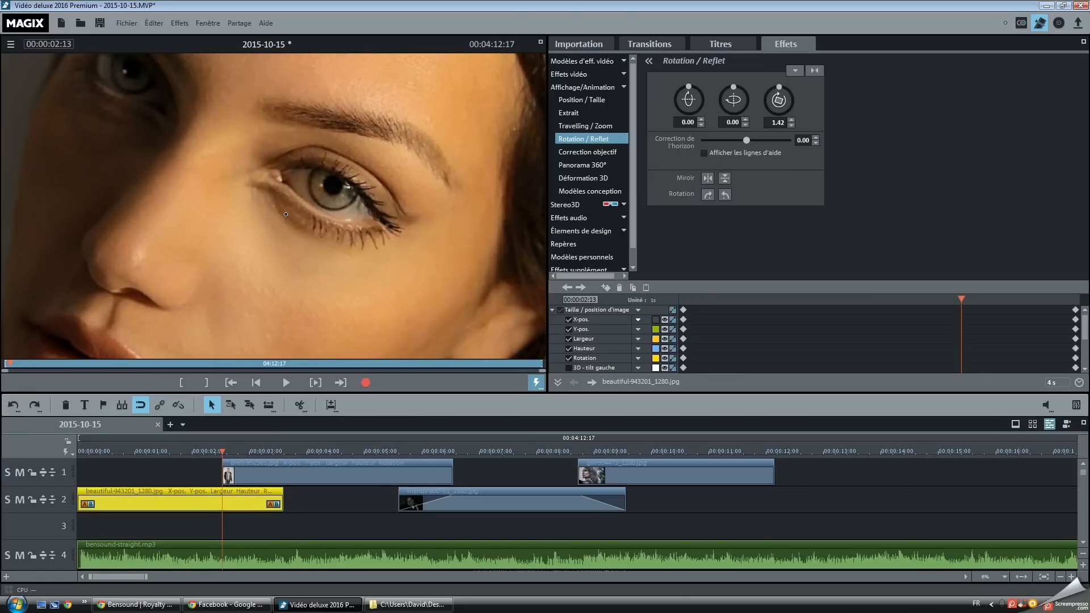
key(Home)
click(552, 310)
click(681, 310)
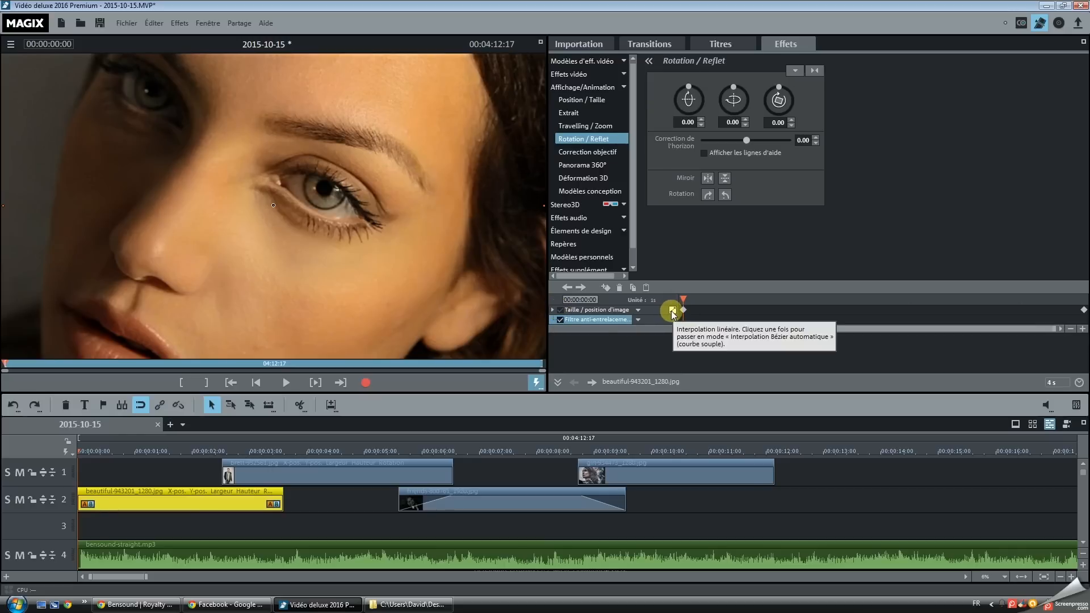
key(space)
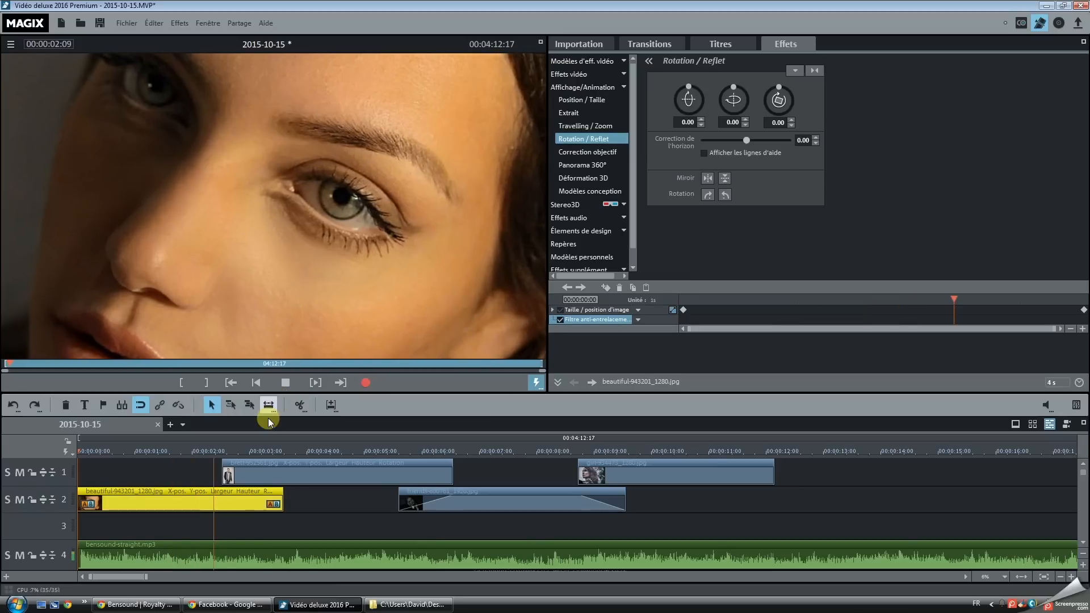
key(space)
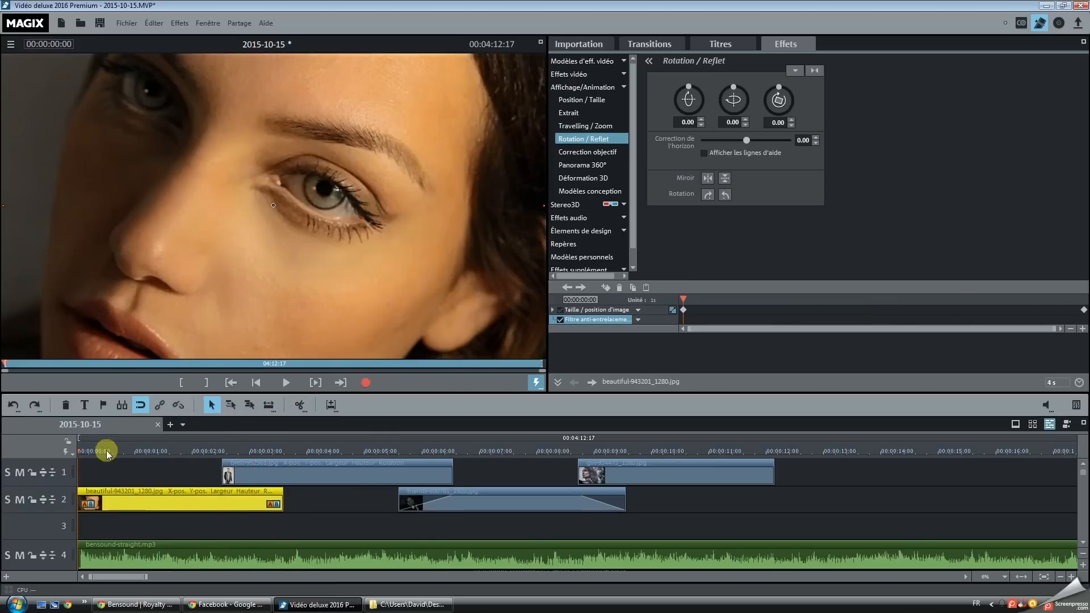
Switch the Taille / position d'image curve of beautiful-943201_1280.jpg to automatic Bézier interpolation and replay the photo from its start
click(673, 309)
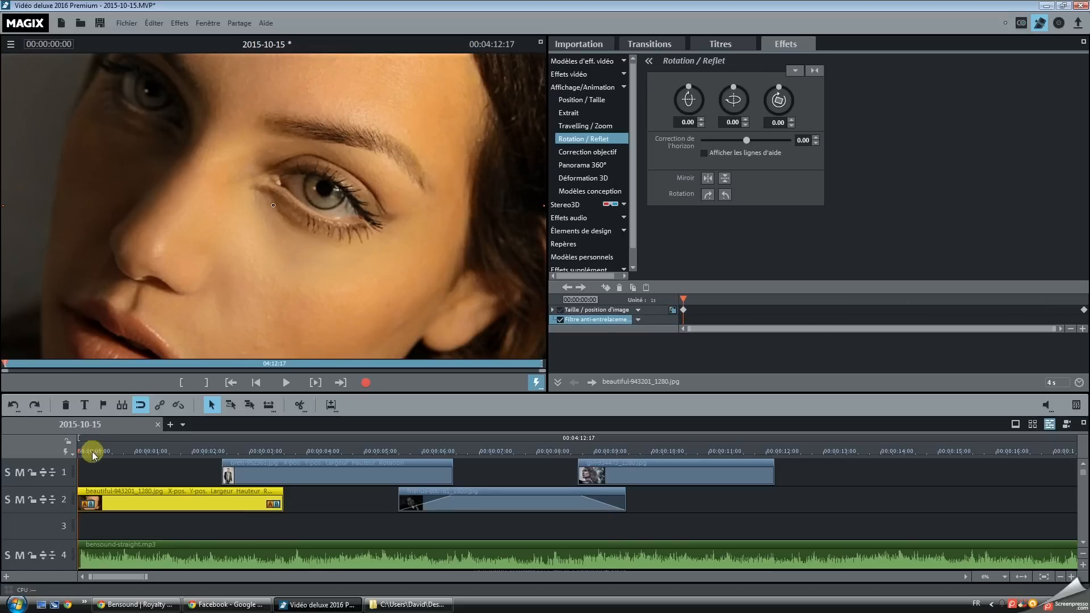
key(space)
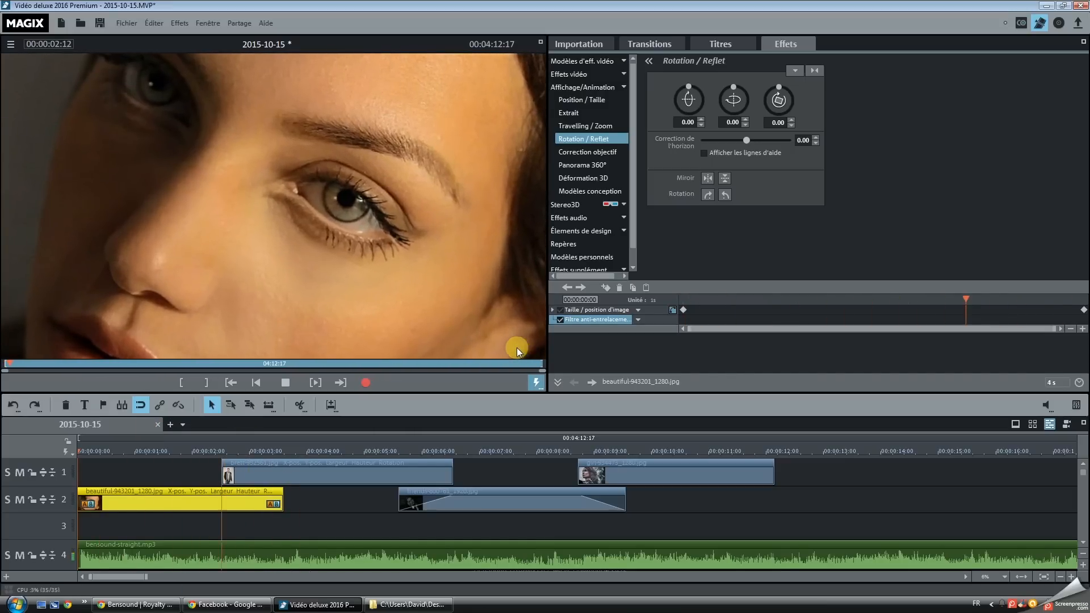
click(620, 309)
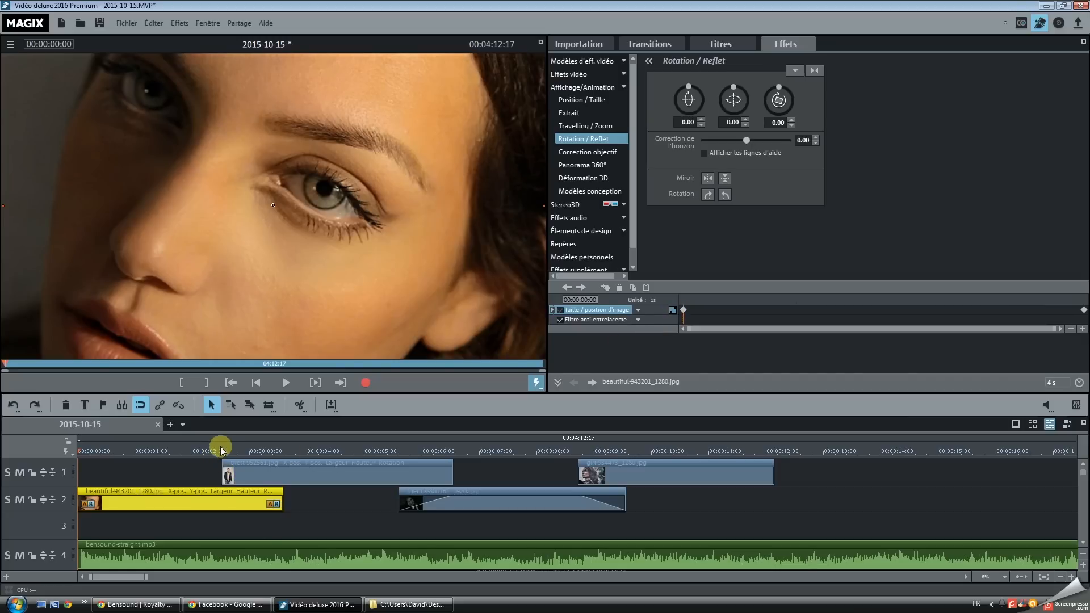
Collapse the Taille / position d'image curves of brett-952561.jpg and switch them to automatic Bézier interpolation
drag(278, 495, 310, 452)
click(321, 480)
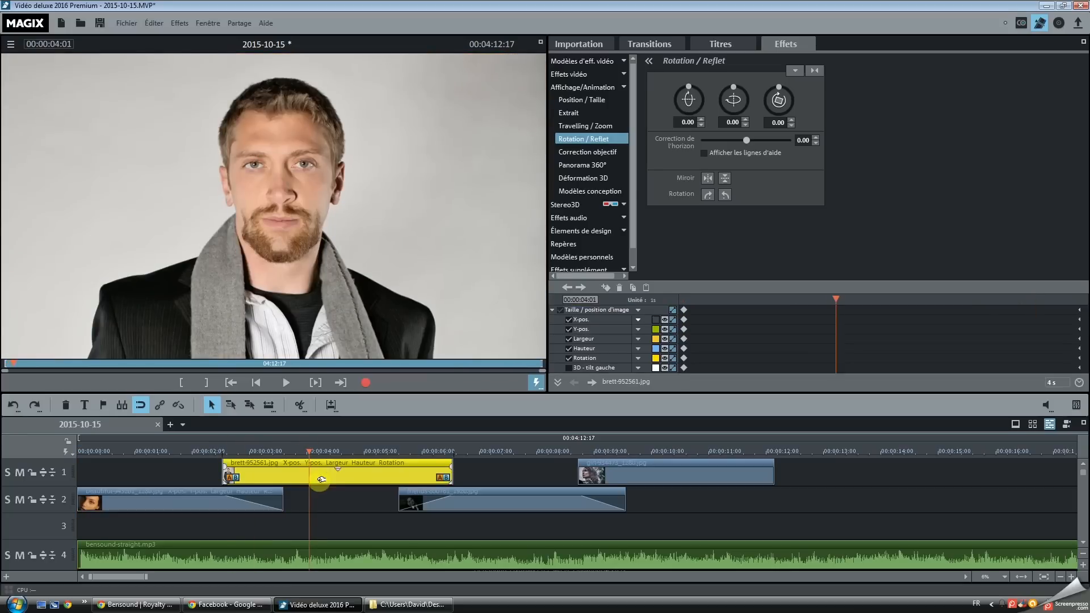
click(553, 310)
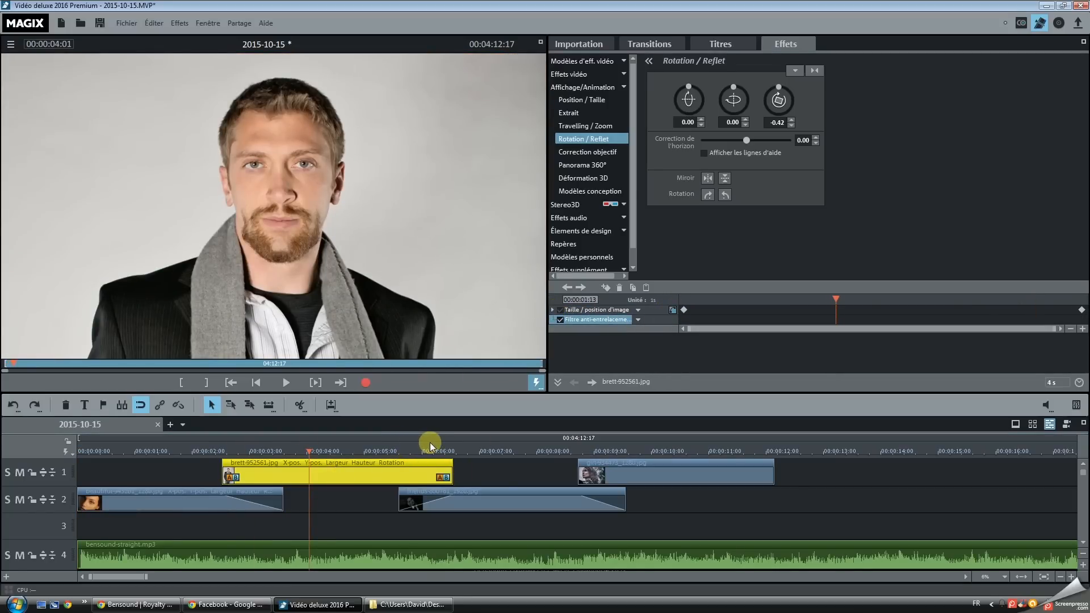
Enlarge friends-800761_1920.jpg to zoom 121 and place it at position -16 left and -12 top
click(467, 451)
click(466, 500)
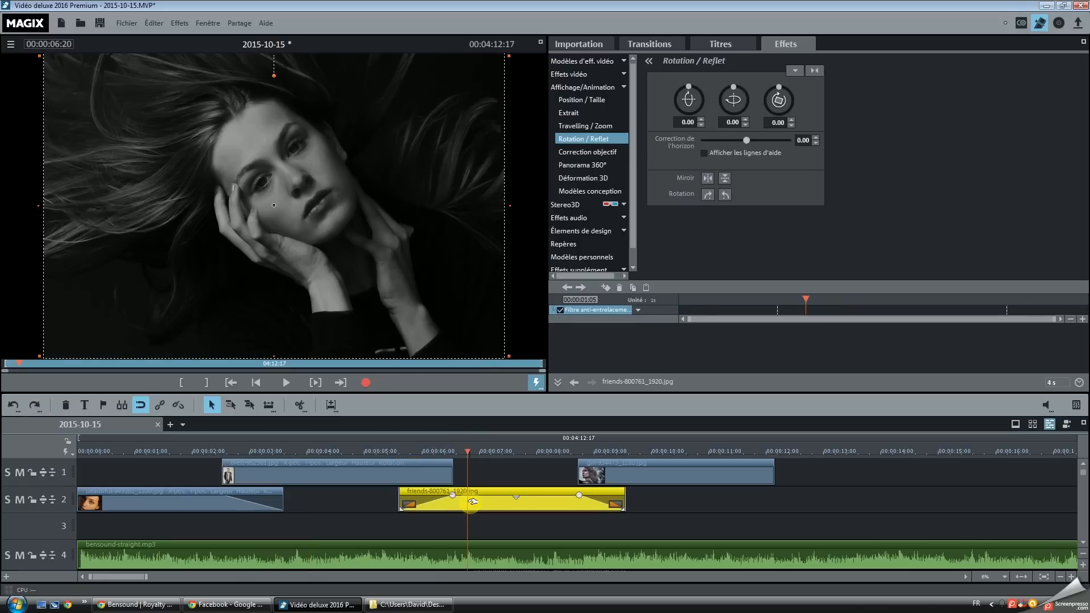
click(605, 100)
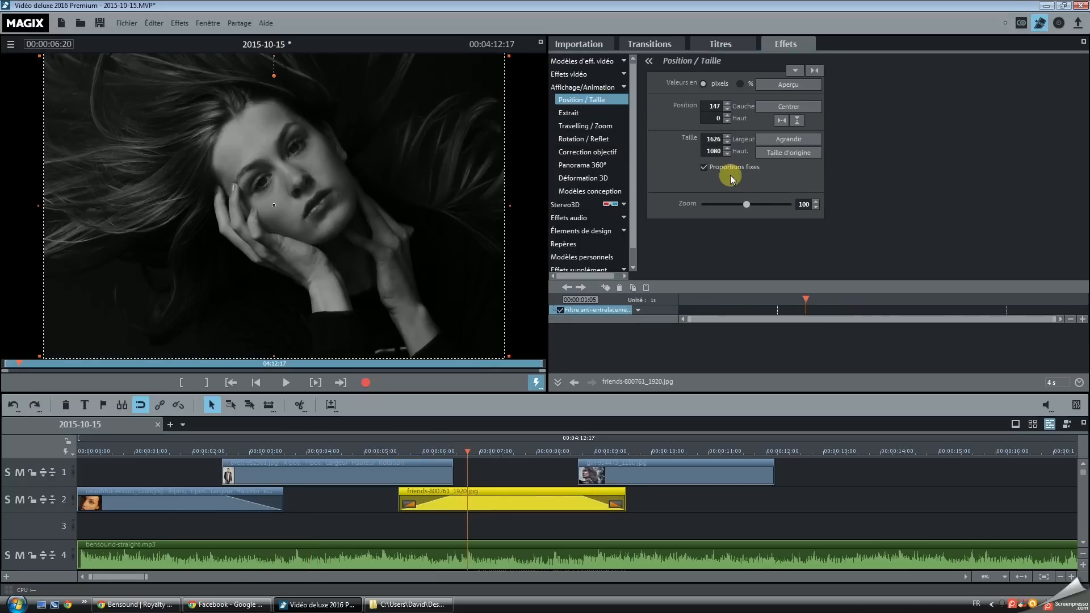
drag(743, 202, 753, 202)
drag(479, 236, 401, 219)
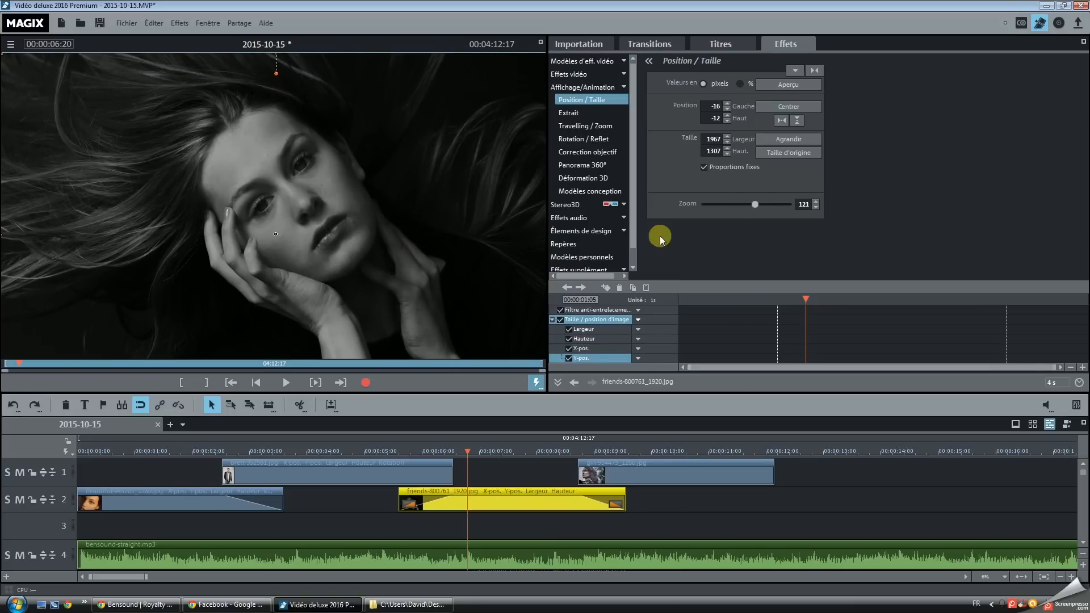
Add a keyframe for the photo's size and position and move it to the start of friends-800761_1920.jpg
click(606, 288)
drag(805, 319, 617, 332)
click(397, 497)
click(668, 427)
At 00:00:08:10, enlarge friends-800761_1920.jpg to zoom 134 at position -126 left and -6 top
drag(510, 451, 559, 448)
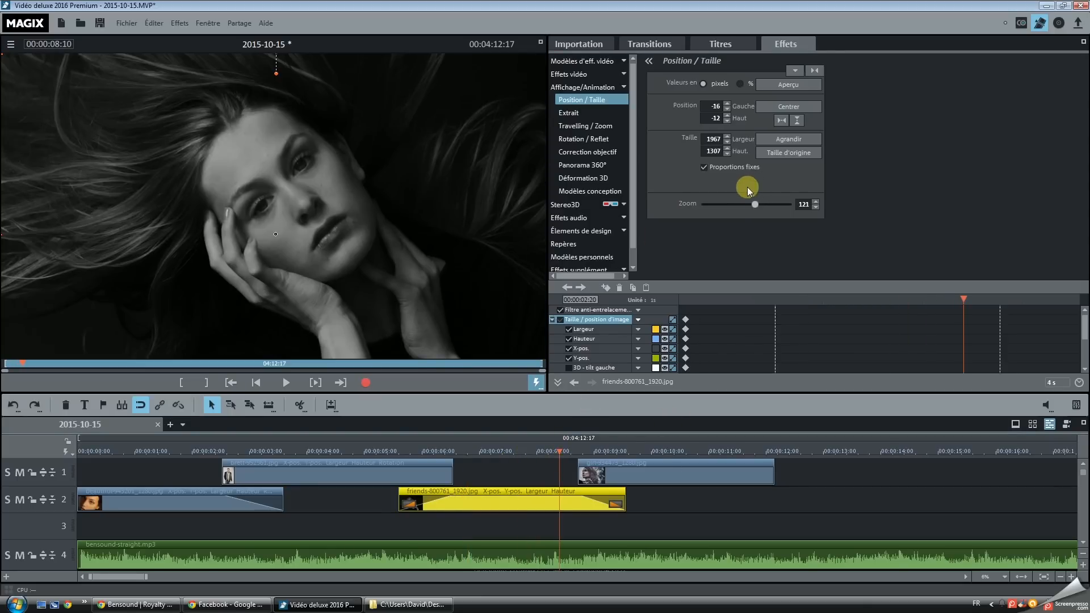
drag(758, 201, 761, 202)
drag(379, 208, 381, 223)
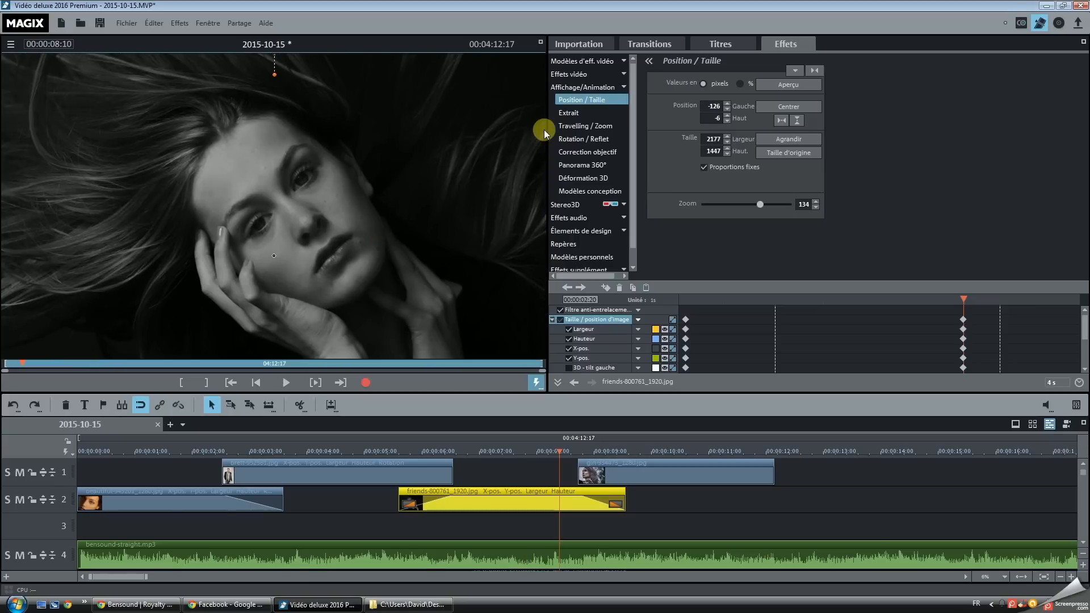
Set the photo's in-plane rotation to 6.00, reposition it to fill the frame and move these keyframes to the photo's end
click(590, 142)
drag(779, 102, 781, 88)
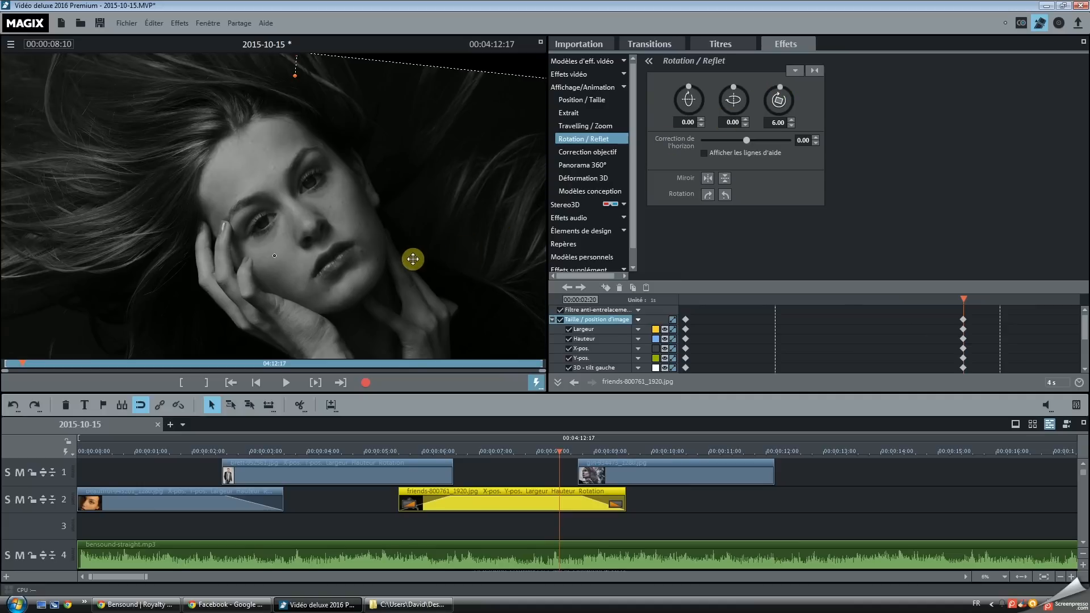
drag(402, 262, 401, 260)
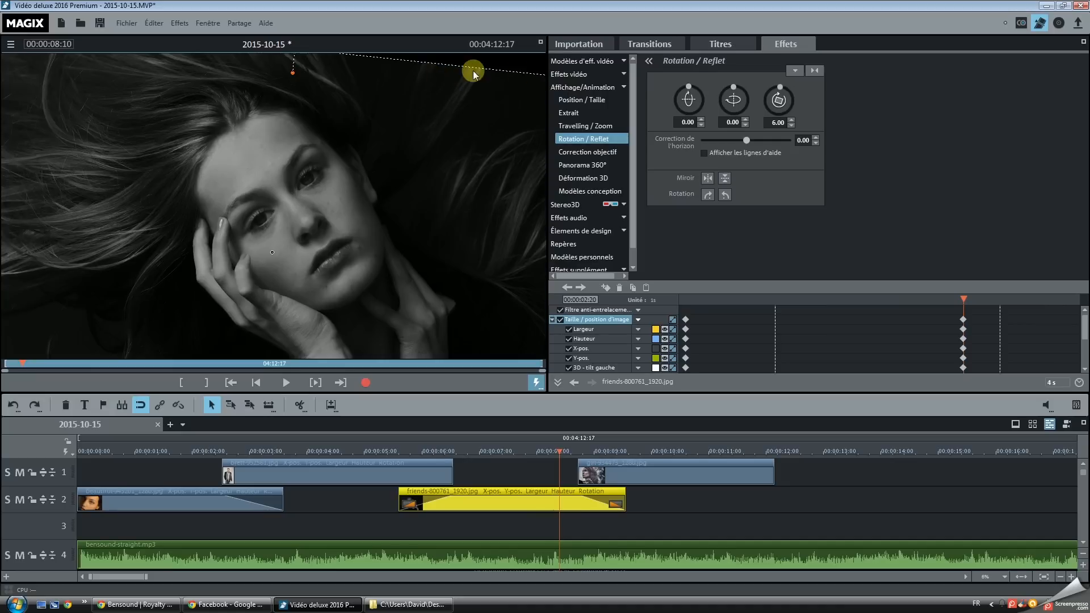
drag(446, 165, 445, 183)
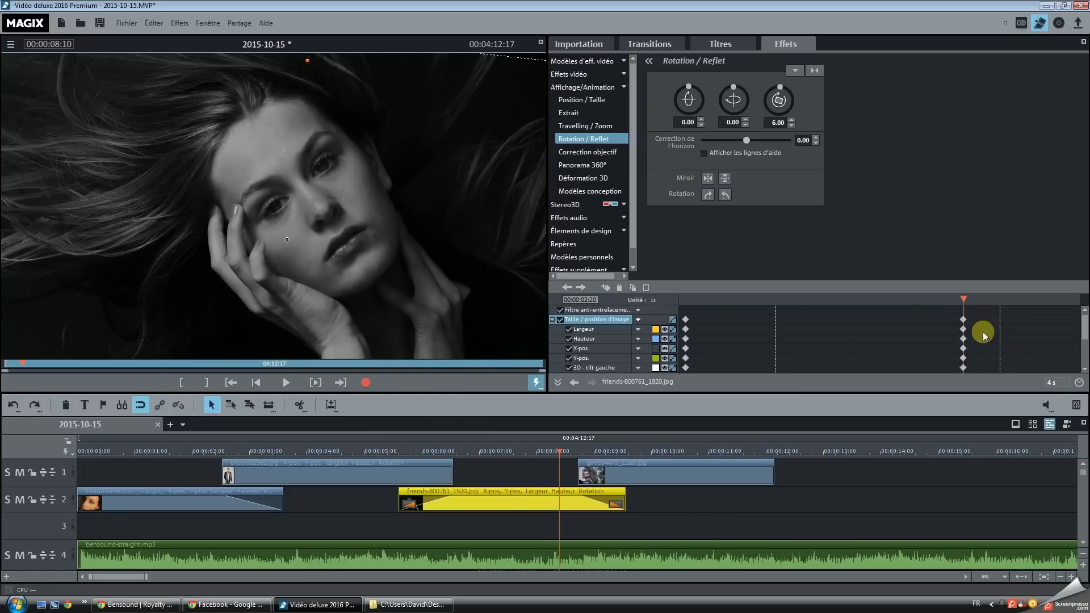
drag(963, 320, 1086, 321)
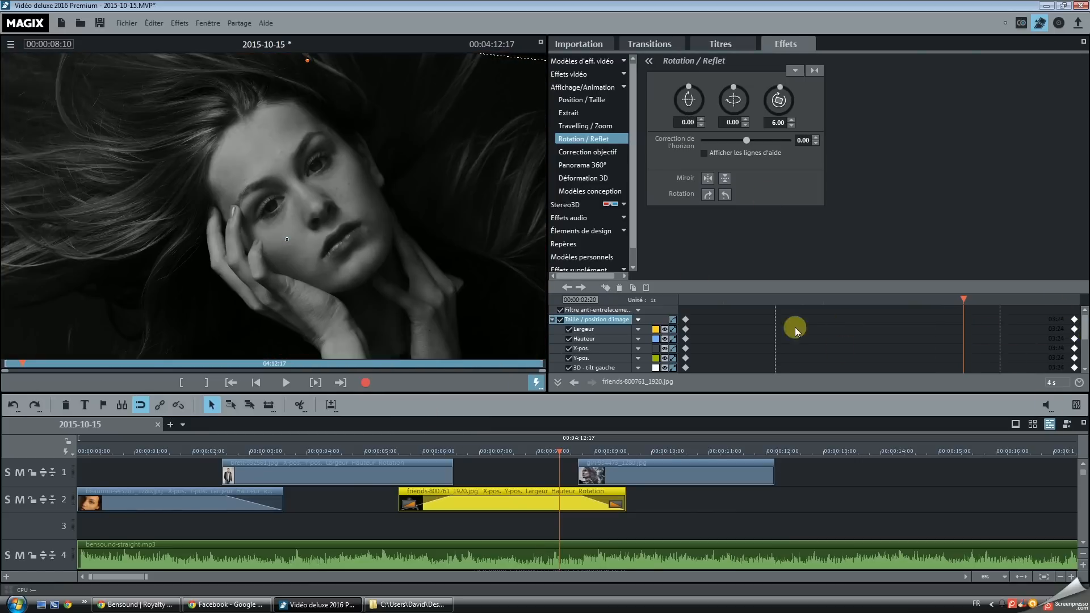
Switch the photo's Taille / position d'image curves to automatic Bézier interpolation, collapsing them, and replay the animation from its start
click(638, 320)
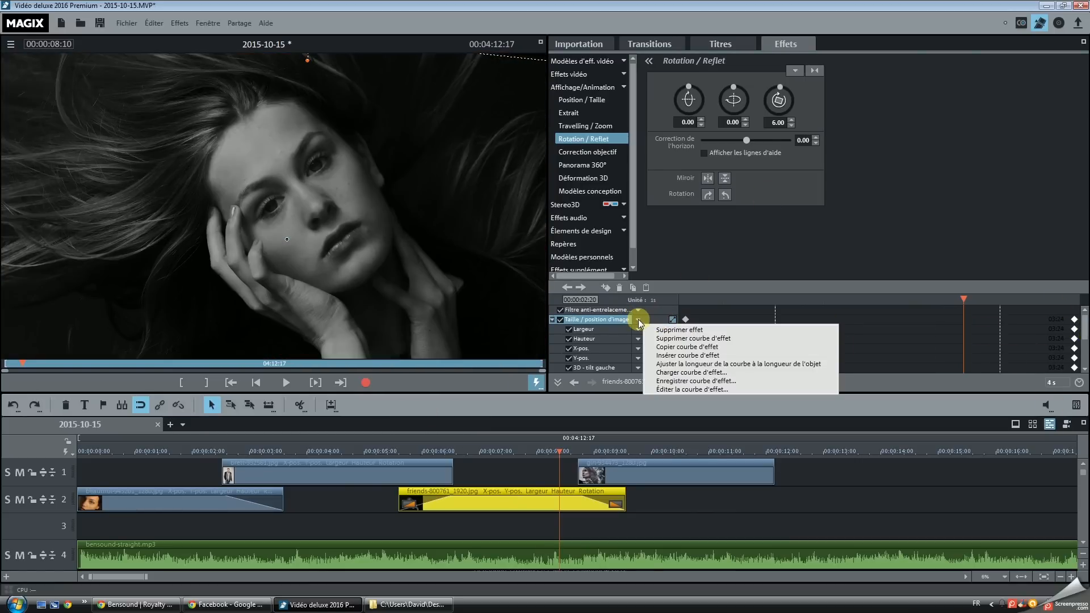
click(638, 310)
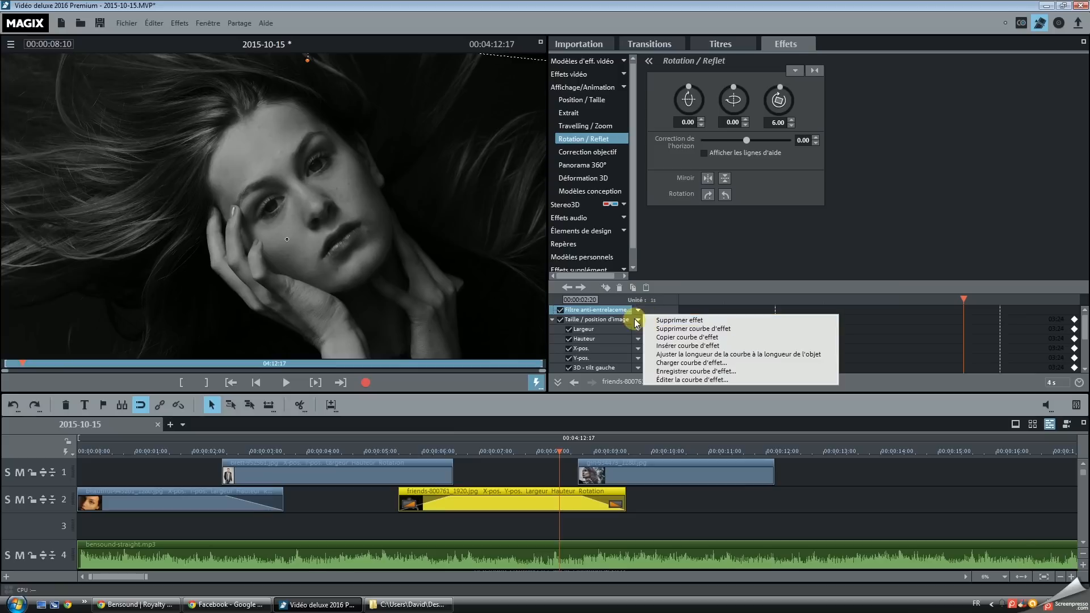
click(552, 320)
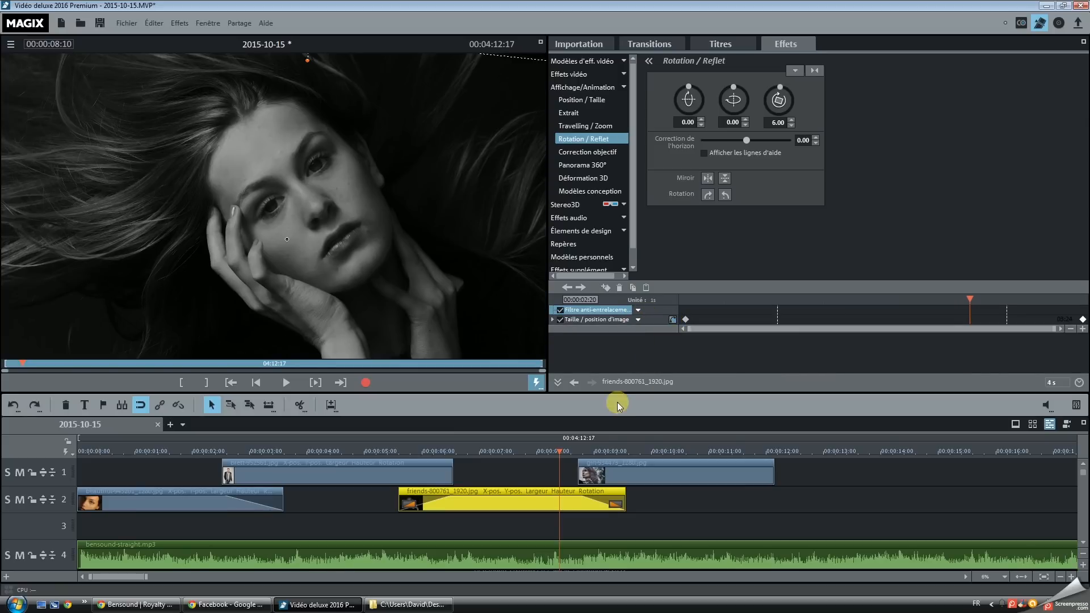
double_click(390, 450)
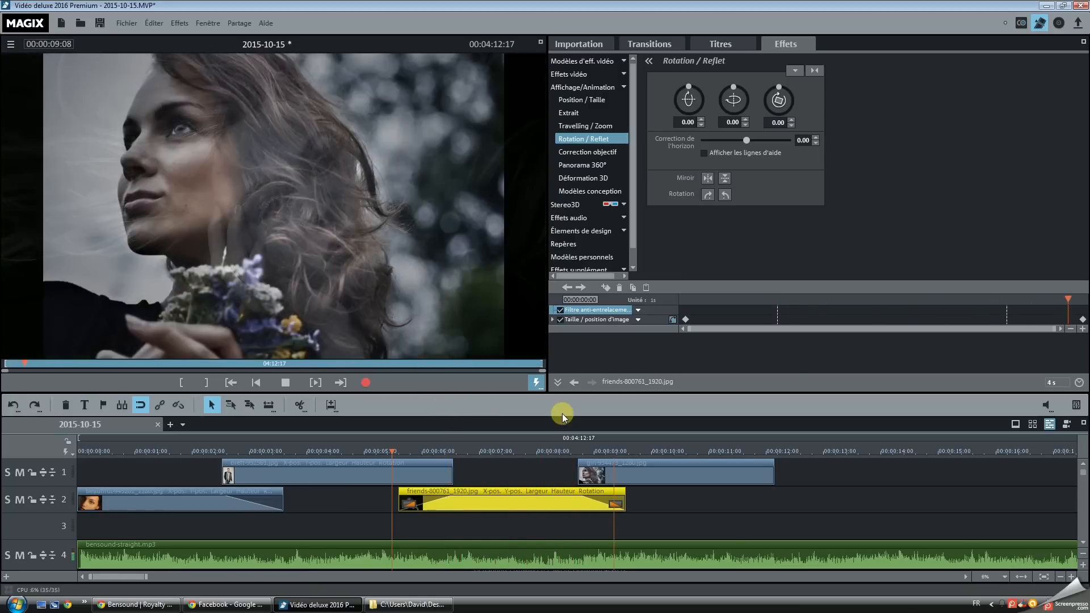
key(space)
Enlarge girl-934473_1280.jpg to zoom 121 at position -13 left and -108 top, keyframed near the photo's start
click(643, 449)
click(650, 478)
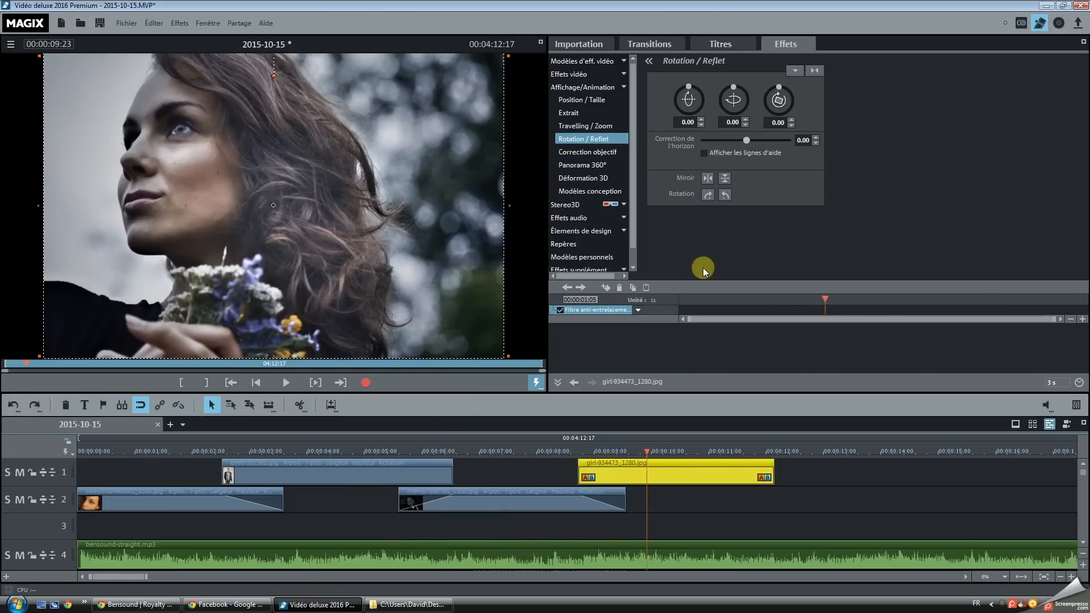
click(589, 100)
click(745, 203)
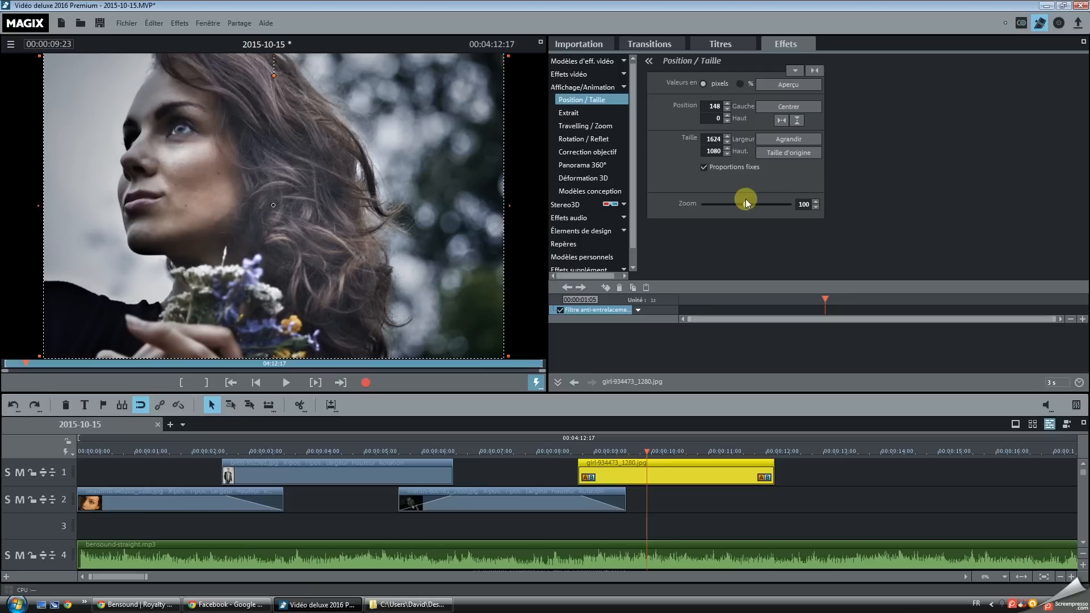
drag(749, 200, 755, 204)
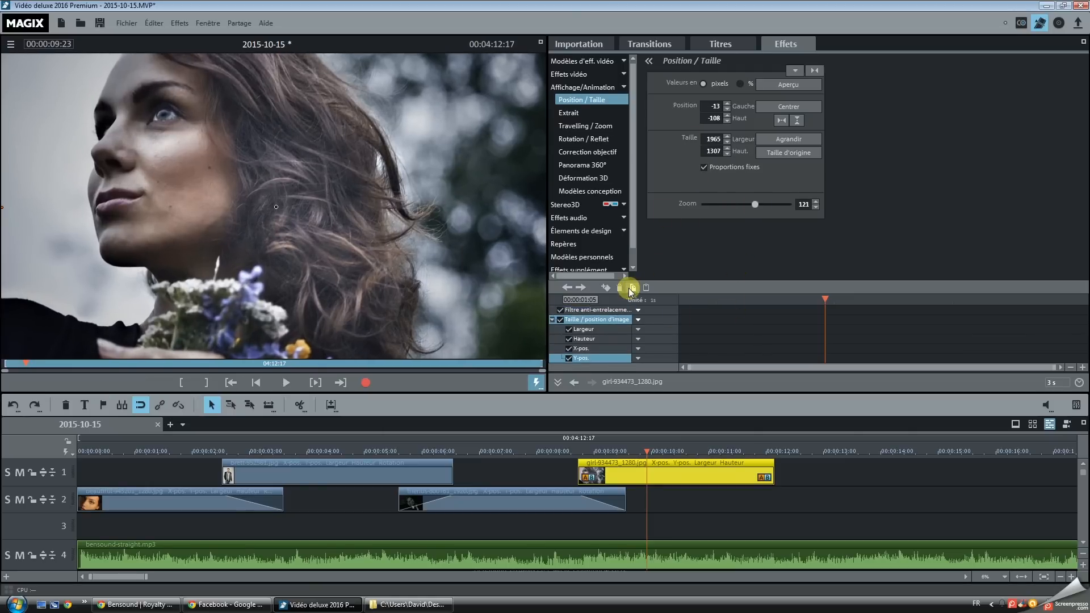
click(606, 288)
drag(823, 320, 632, 335)
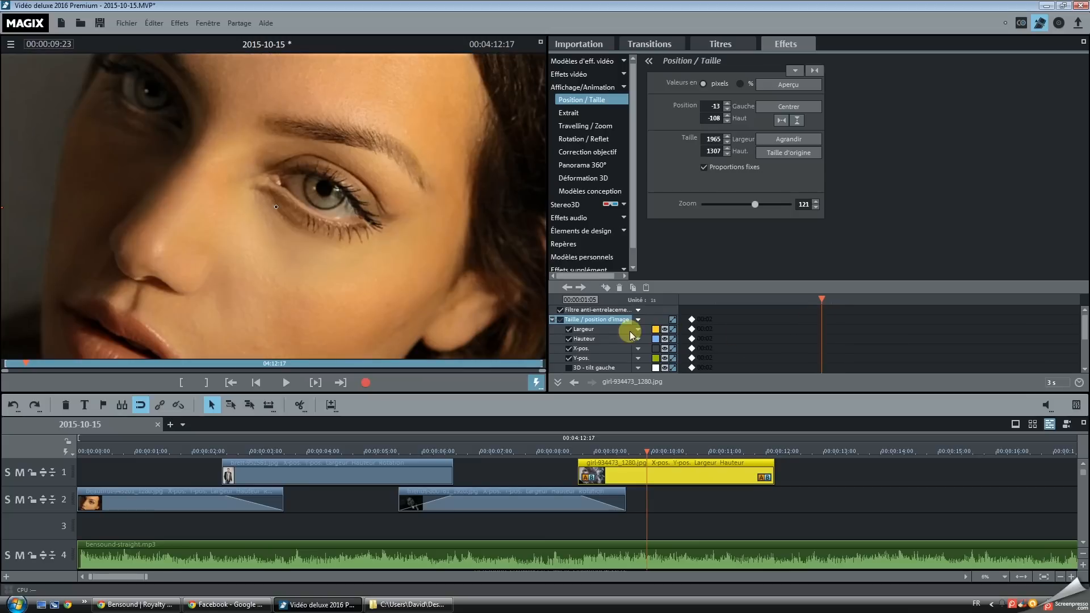
At 00:00:12:03, set girl-934473_1280.jpg to zoom 129, position -8 left and -65 top, and in-plane rotation 2.00
click(858, 299)
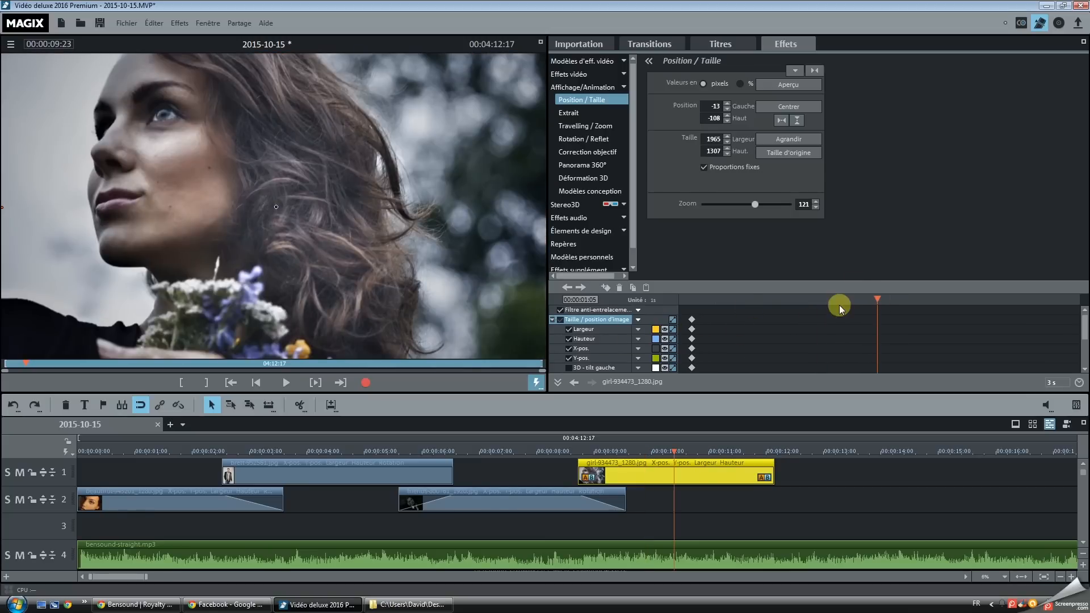
drag(882, 299, 1076, 301)
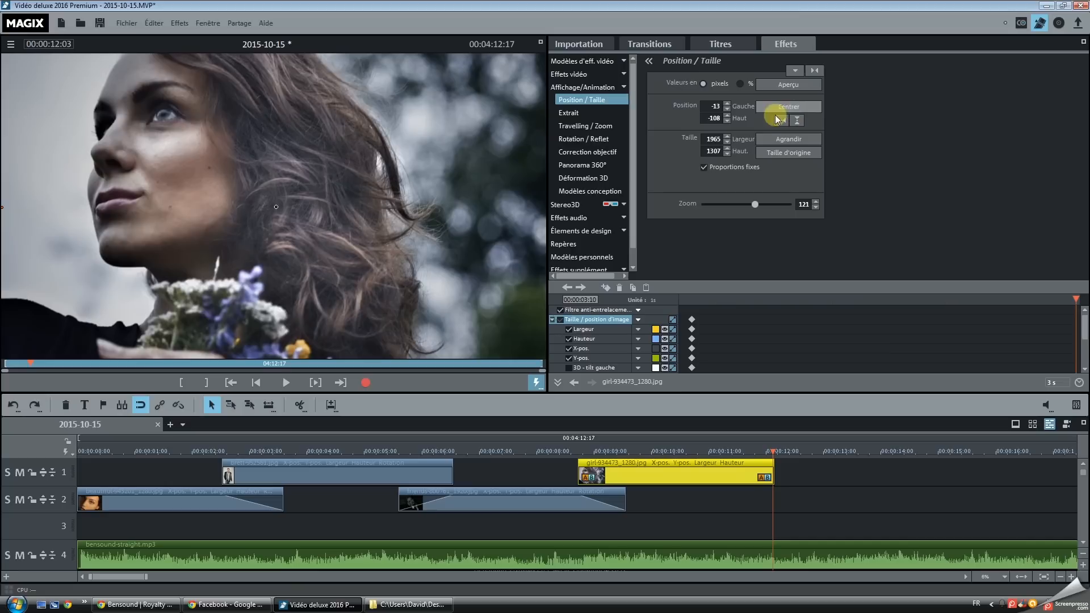
drag(755, 202, 759, 203)
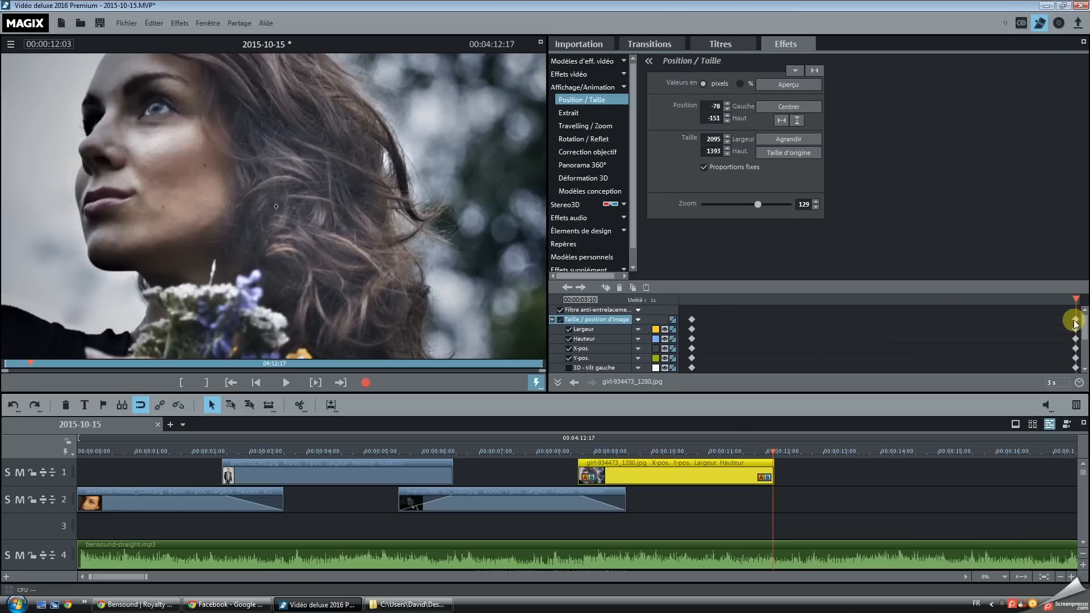
drag(353, 250, 367, 259)
click(585, 140)
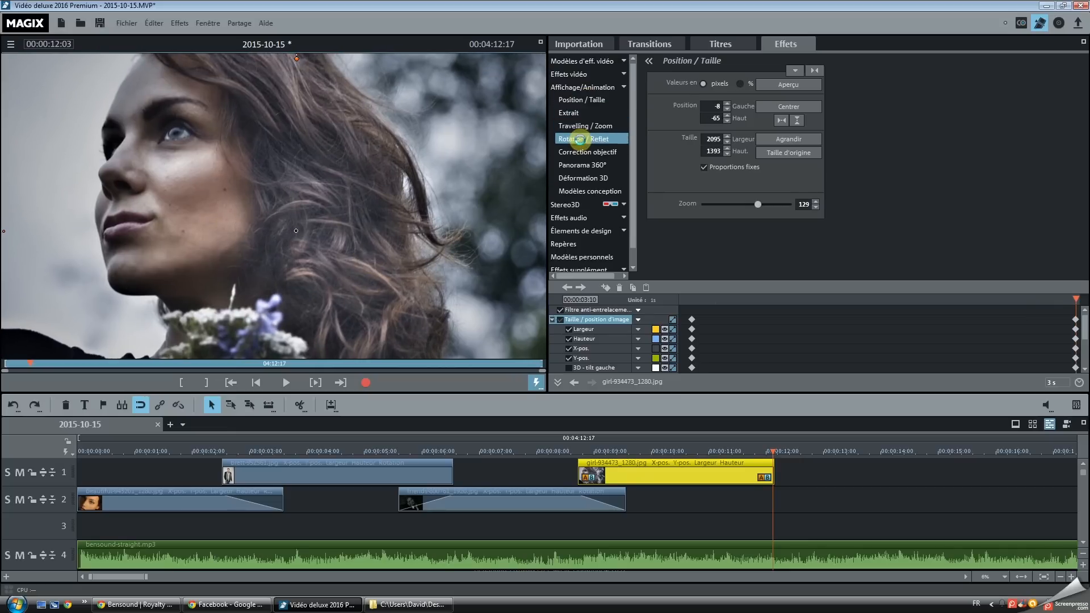
drag(777, 86, 779, 87)
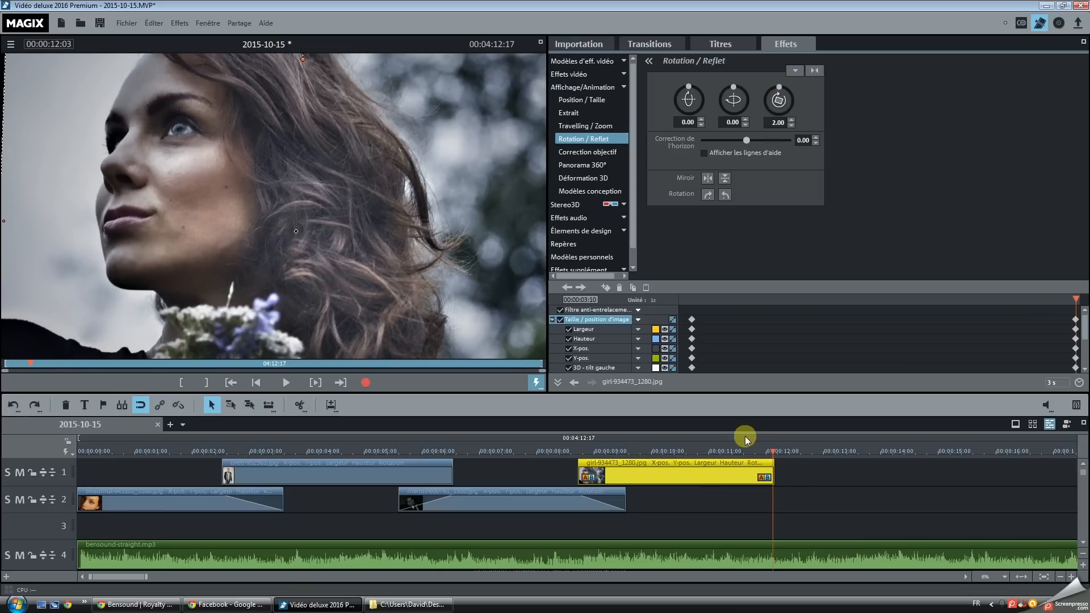
Switch the curves of girl-934473_1280.jpg to automatic Bézier interpolation and replay its animation through to the photo's end
click(755, 450)
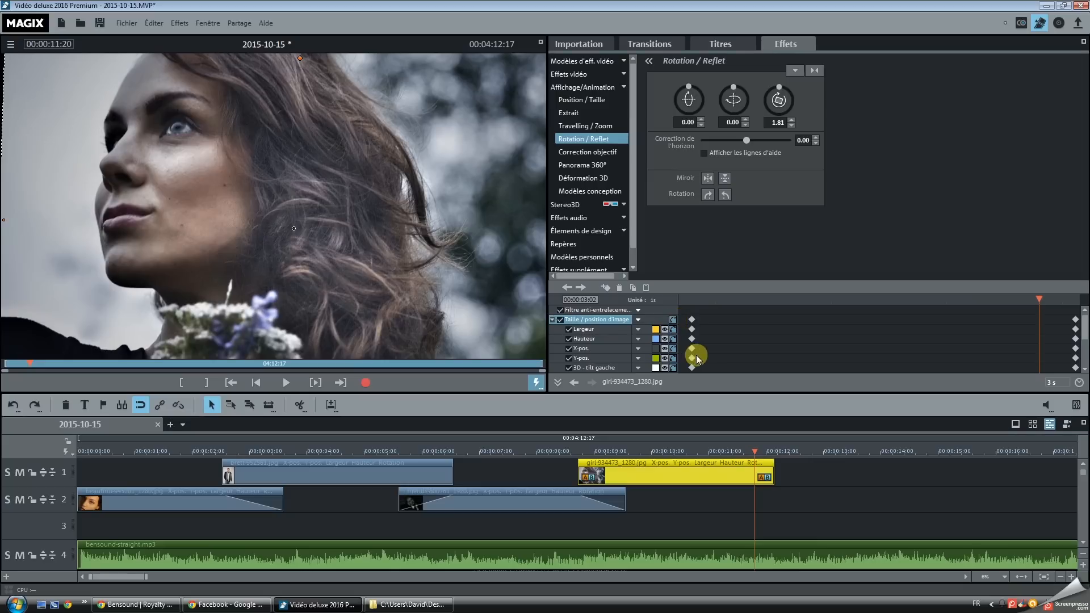
click(560, 446)
key(space)
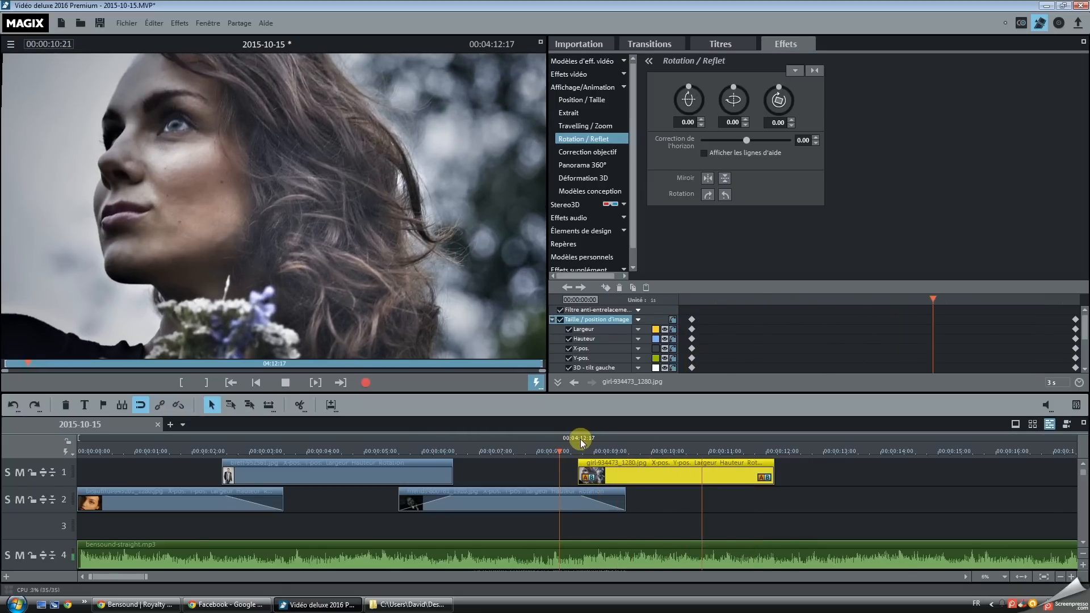
click(767, 451)
mouse_move(767, 454)
mouse_down()
mouse_move(628, 453)
mouse_move(775, 452)
mouse_up()
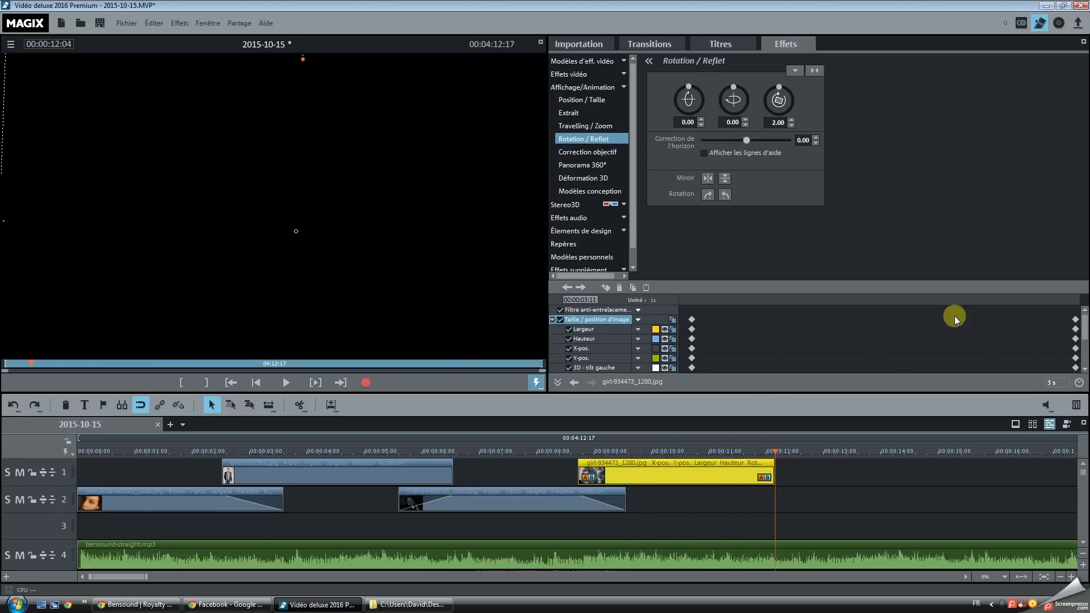
Reposition girl-934473_1280.jpg to -12 left and -87 top at its end keyframe and check the result mid-photo
click(580, 288)
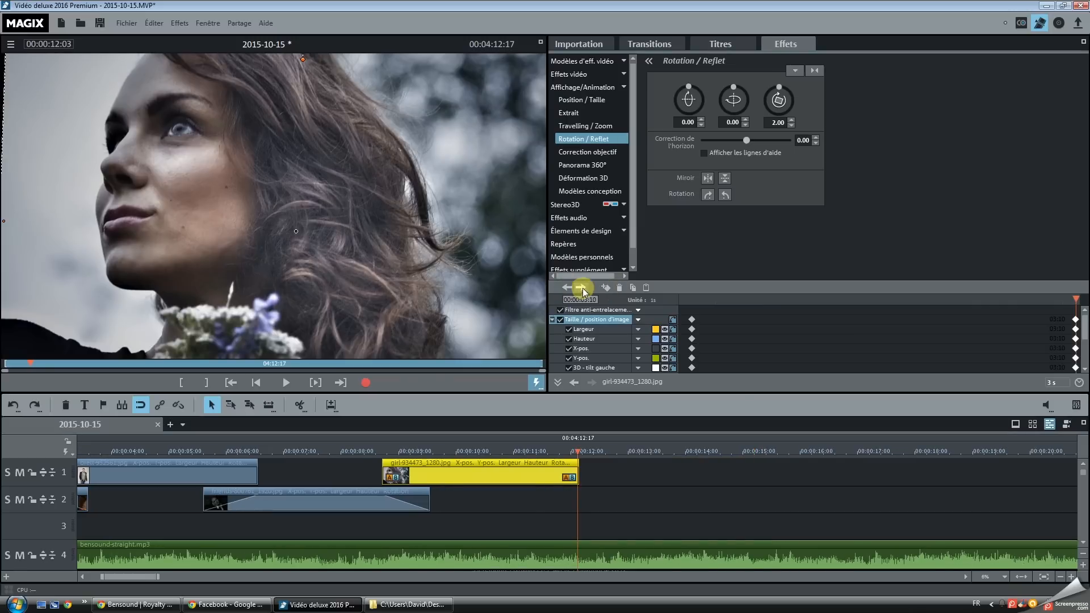
click(576, 101)
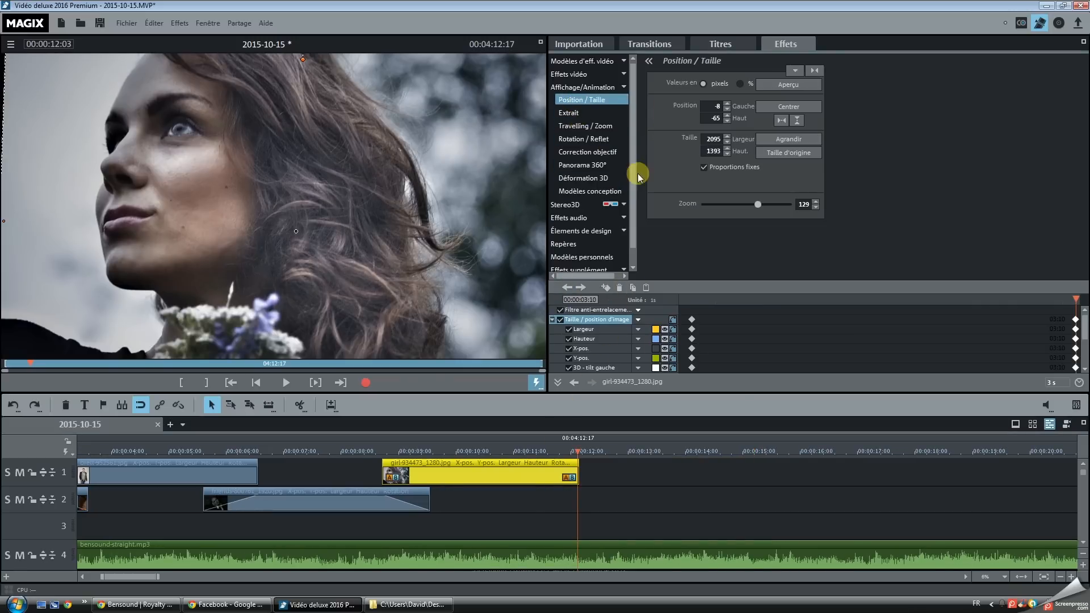
drag(374, 230, 373, 223)
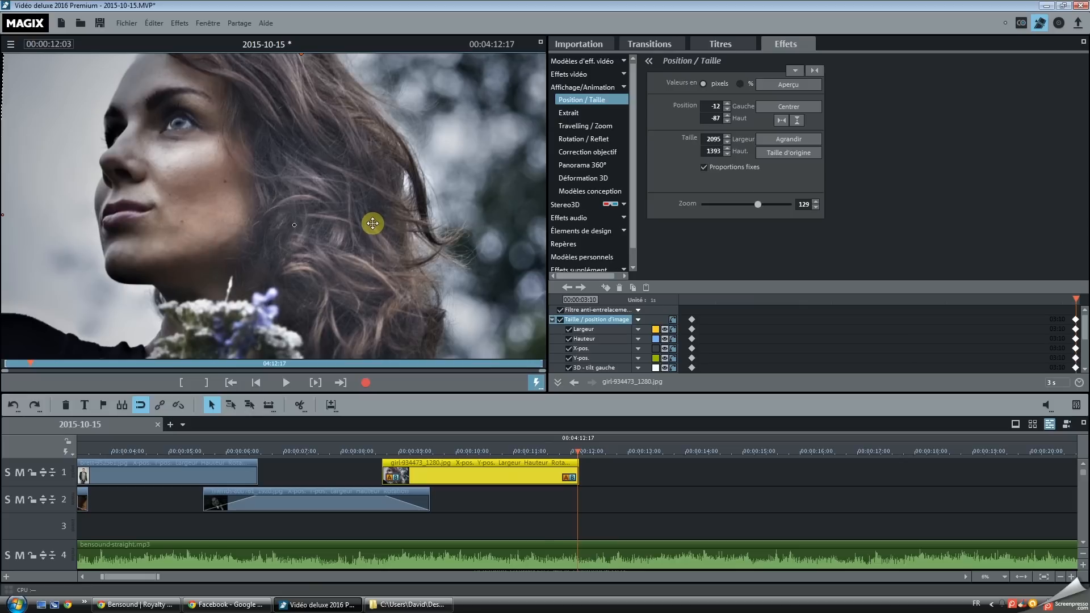
click(473, 449)
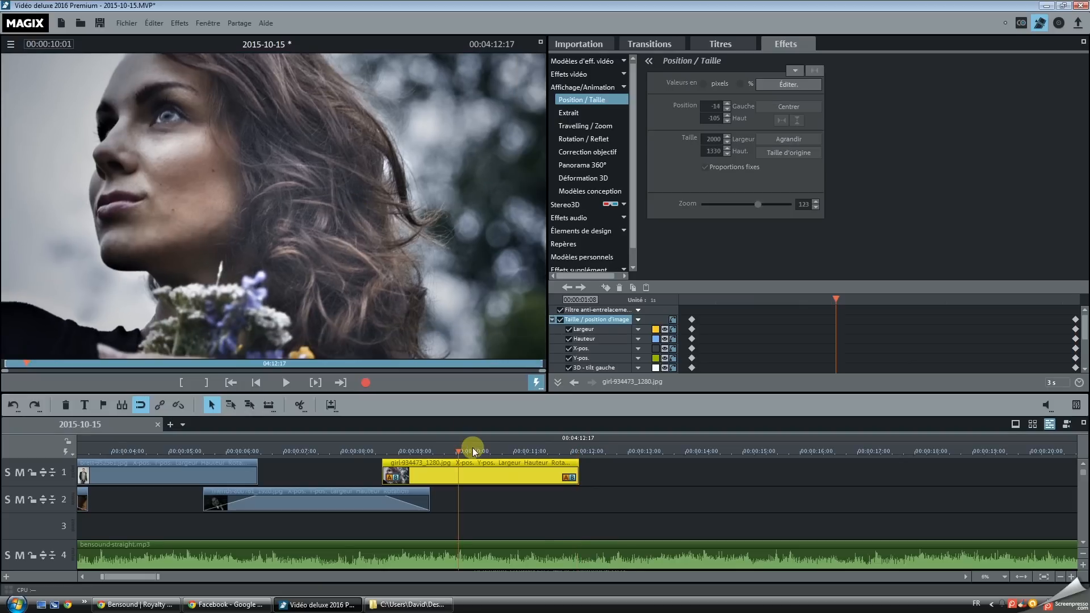
Return the playhead to the beginning of the slideshow and display the folder of importable media
click(250, 545)
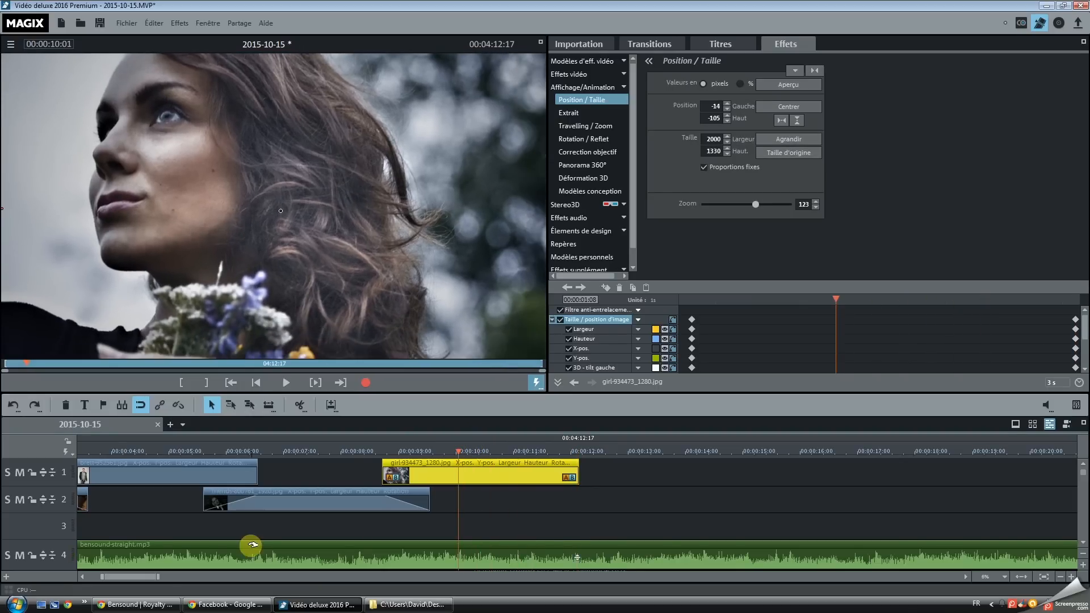
mouse_move(148, 577)
mouse_down()
mouse_move(111, 573)
mouse_move(158, 577)
mouse_up()
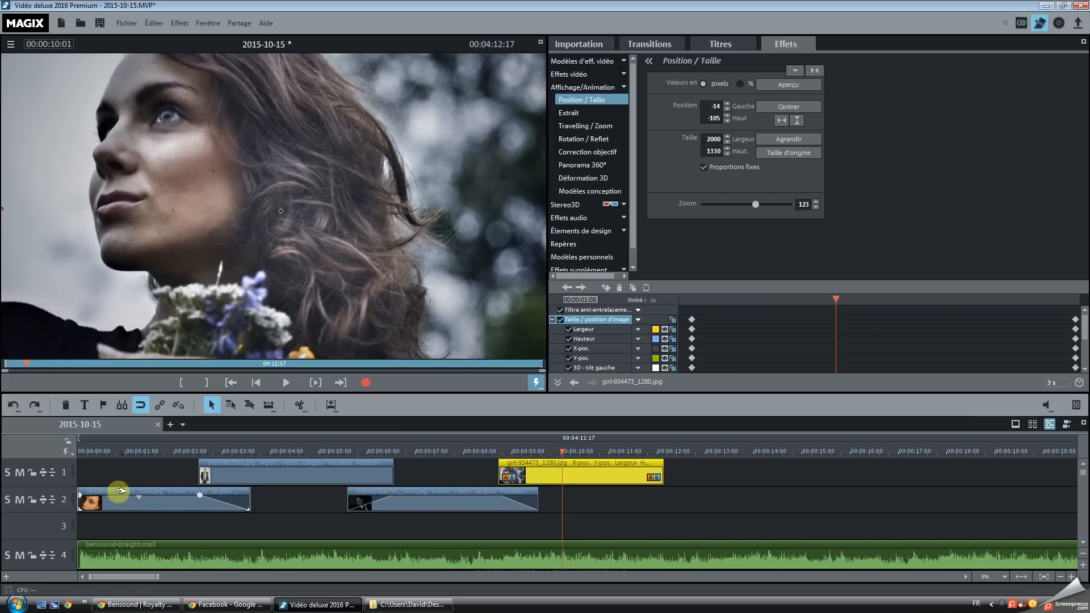
click(82, 448)
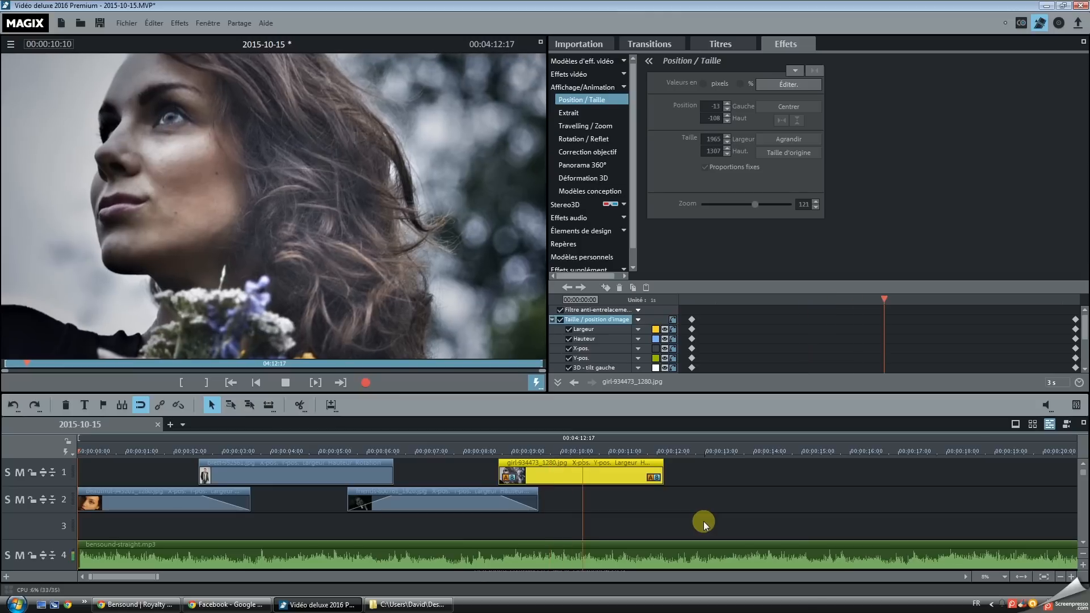
key(space)
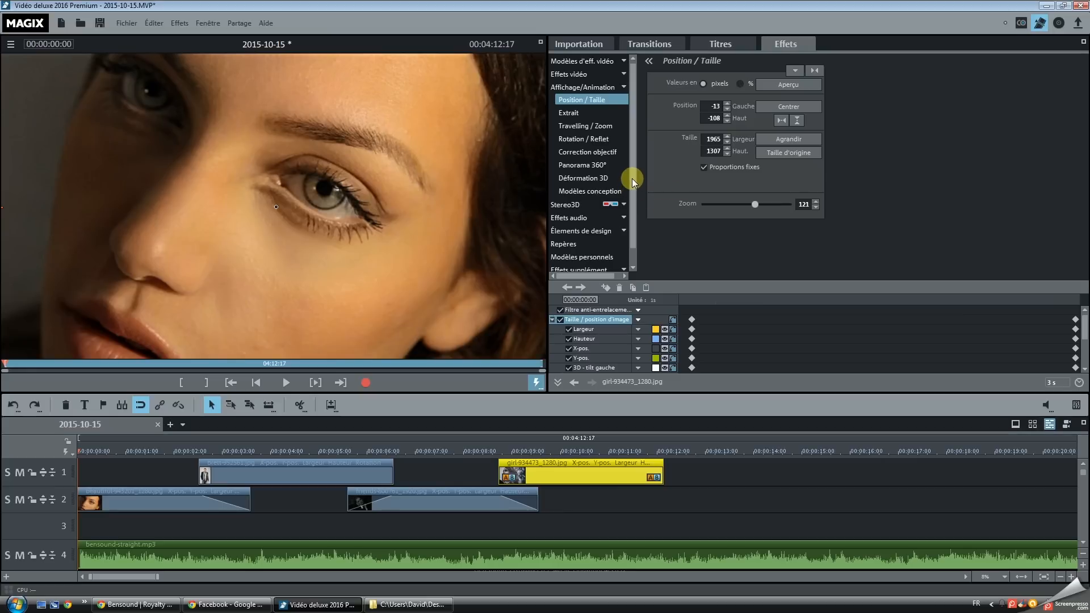
click(571, 47)
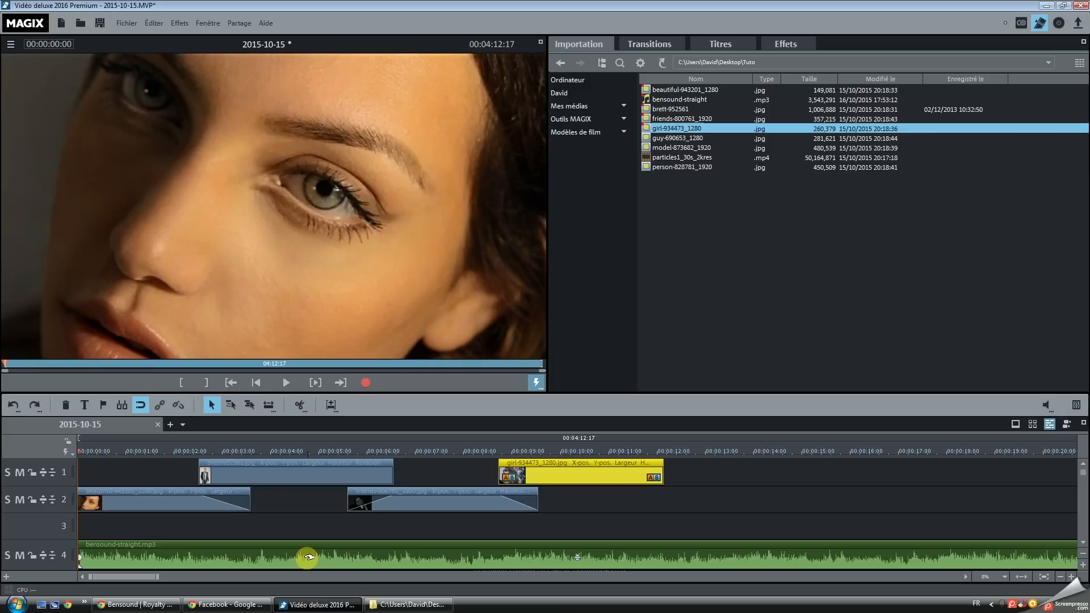
Switch to the browser and look over the stock footage site's download categories, including its Aerial clips
click(136, 604)
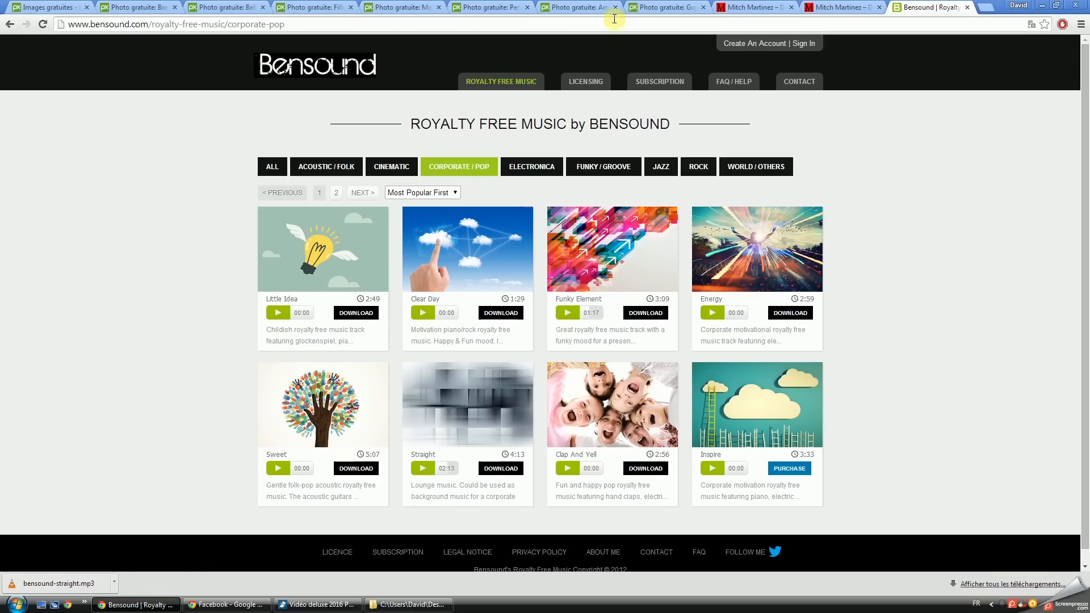
click(835, 8)
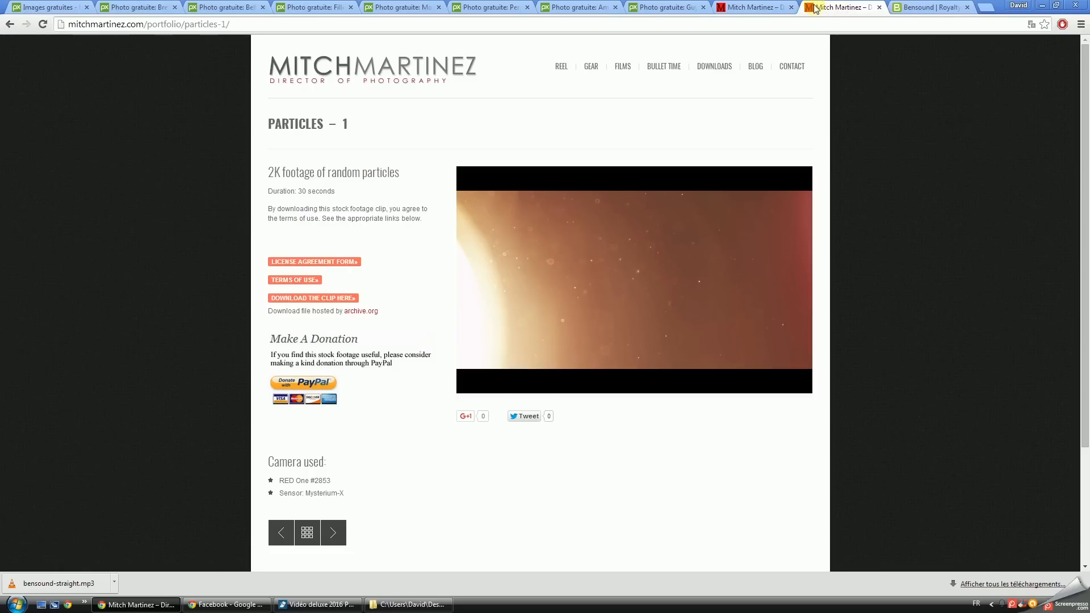
click(769, 7)
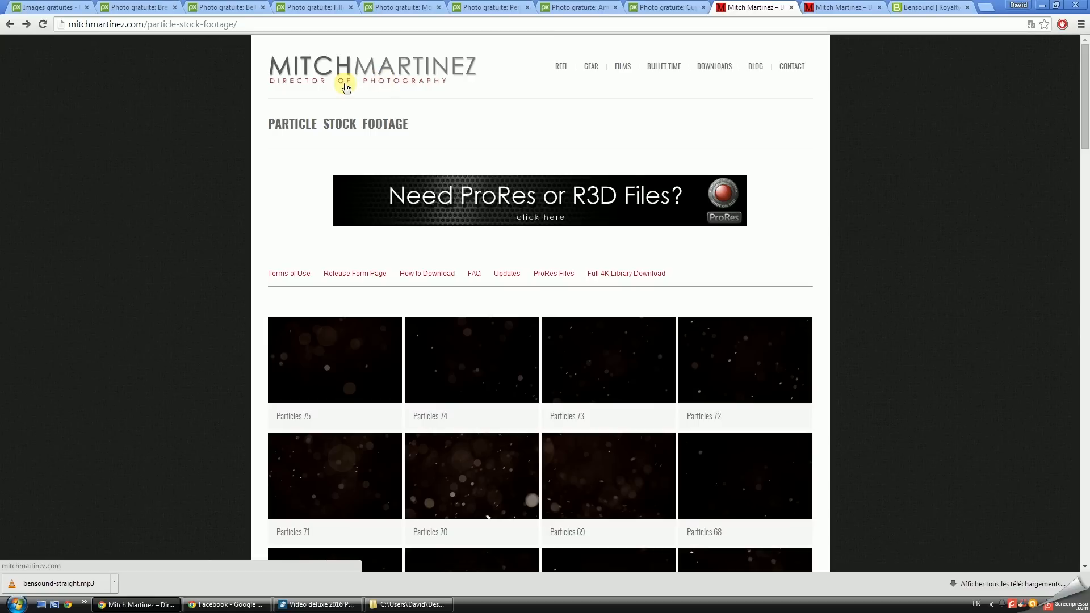
mouse_move(720, 70)
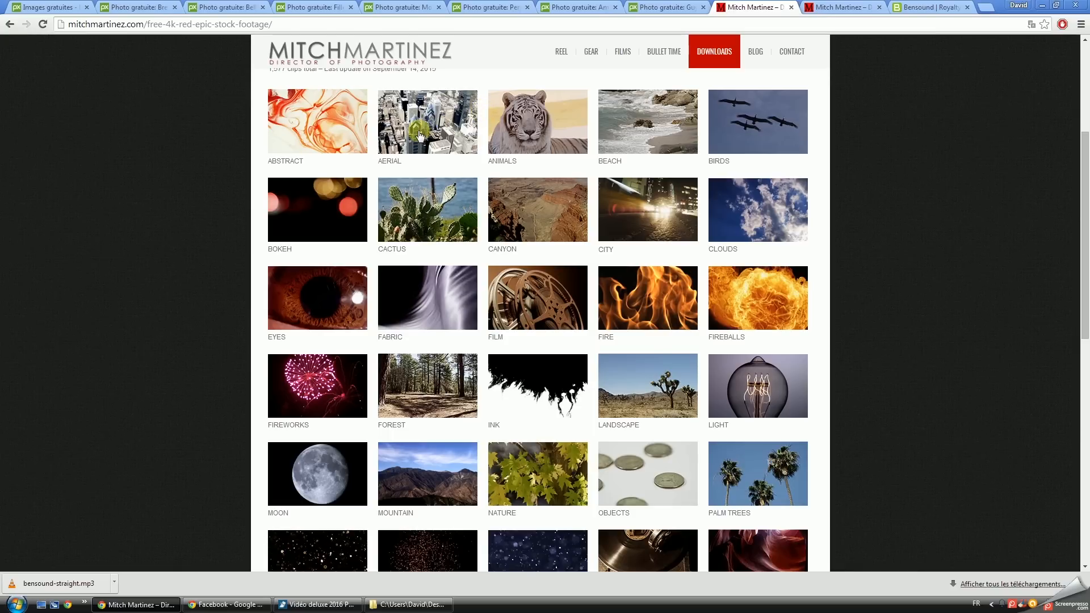
click(416, 135)
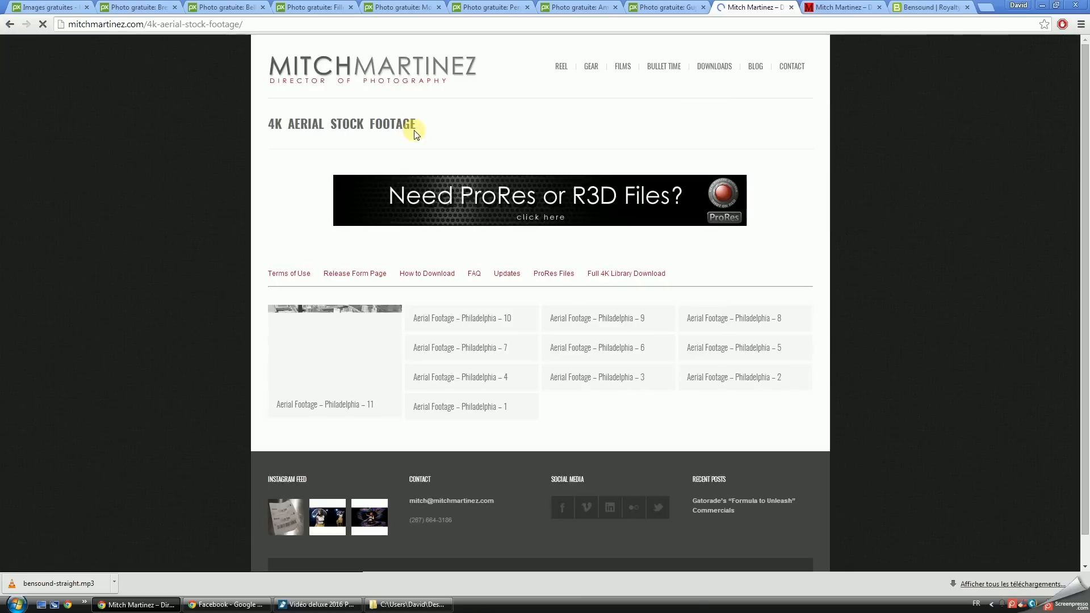
scroll(478, 367, down, 4)
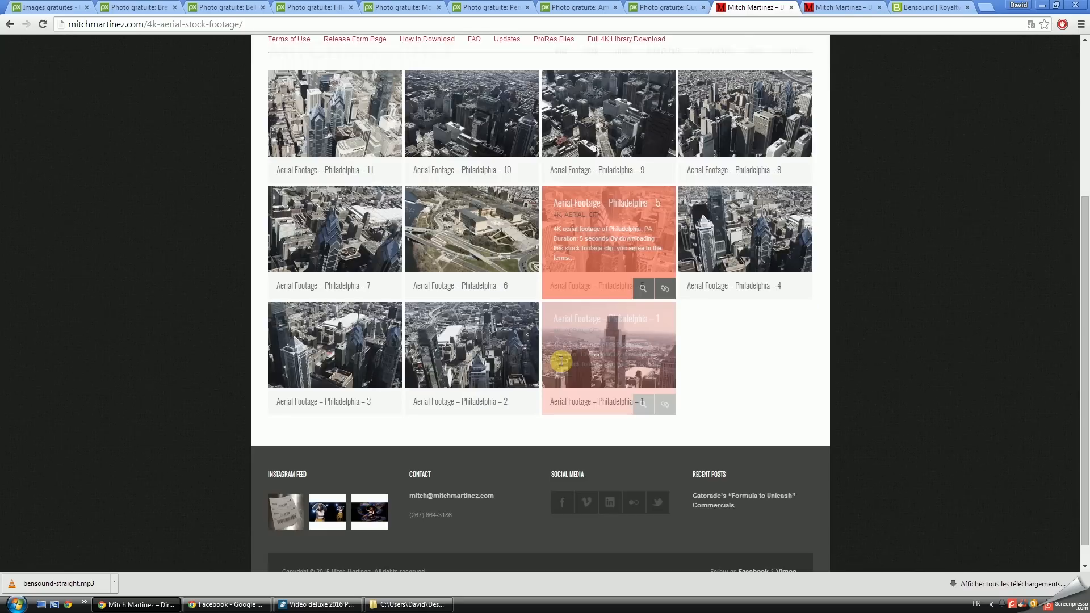
scroll(540, 352, up, 2)
click(10, 24)
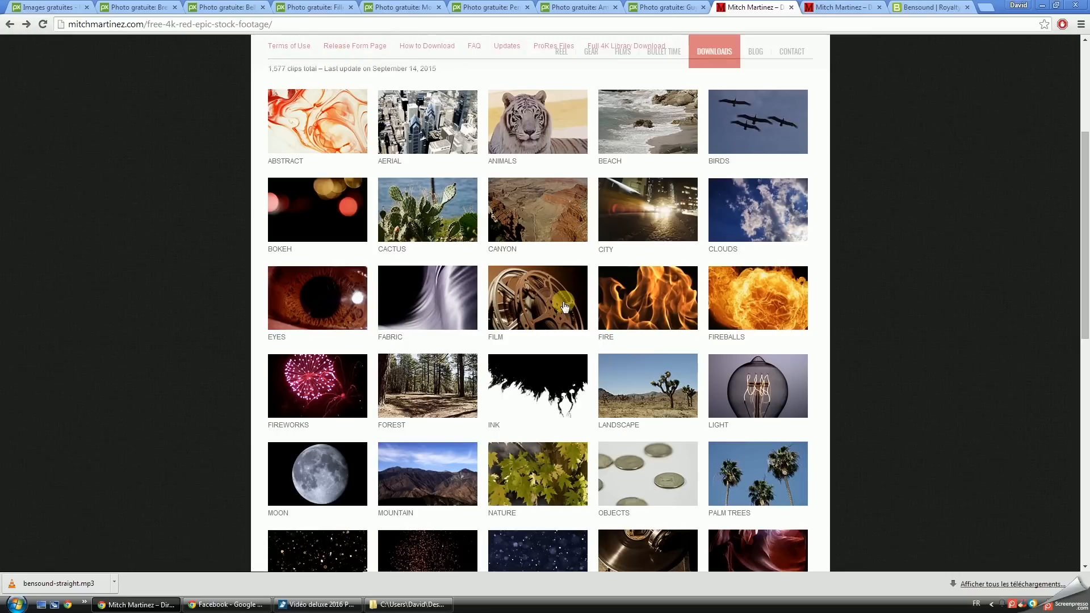
Look through the stock footage site's Fire clips and return to the category overview
scroll(686, 189, down, 2)
click(685, 189)
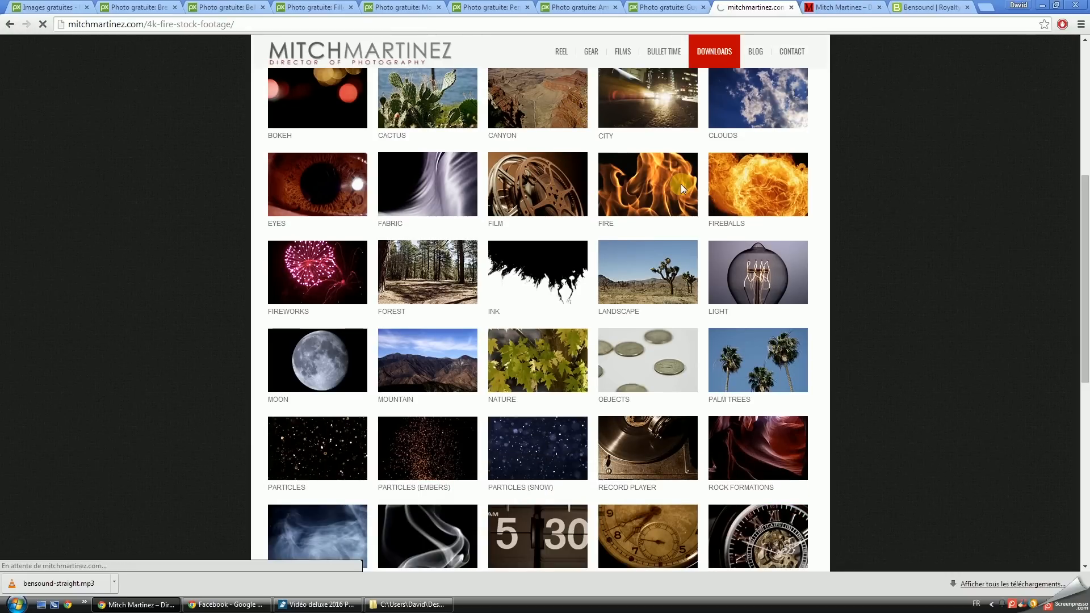
scroll(524, 343, down, 4)
scroll(523, 341, down, 12)
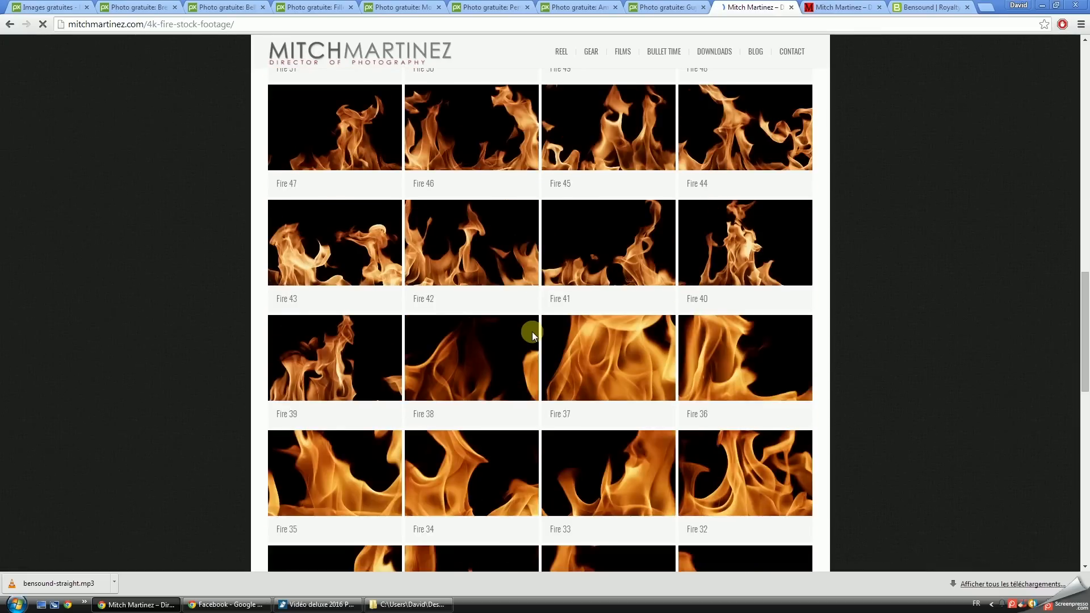
scroll(533, 329, down, 6)
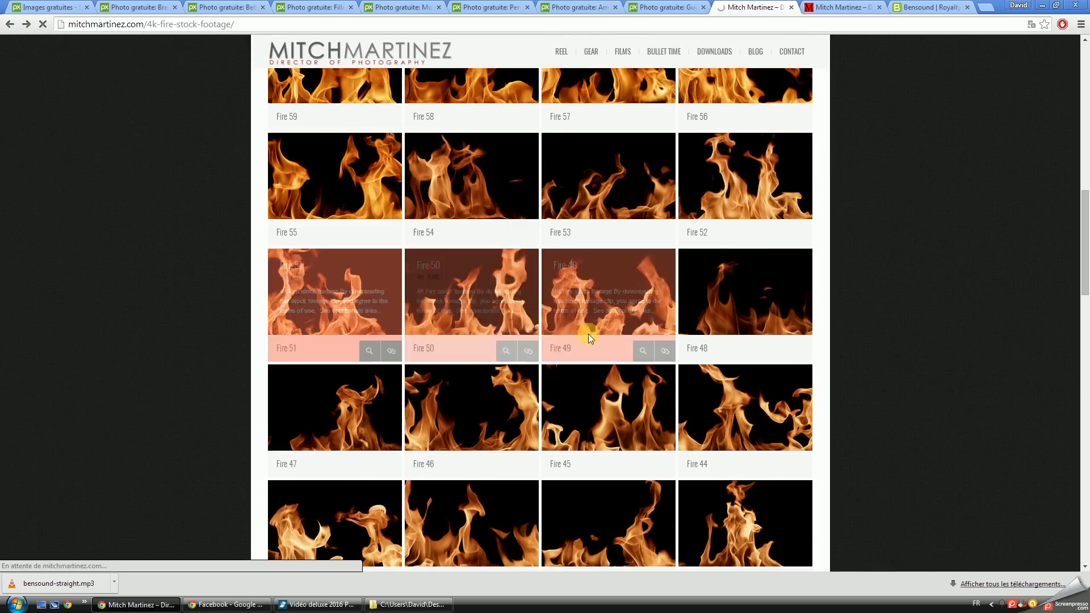
key(BackSpace)
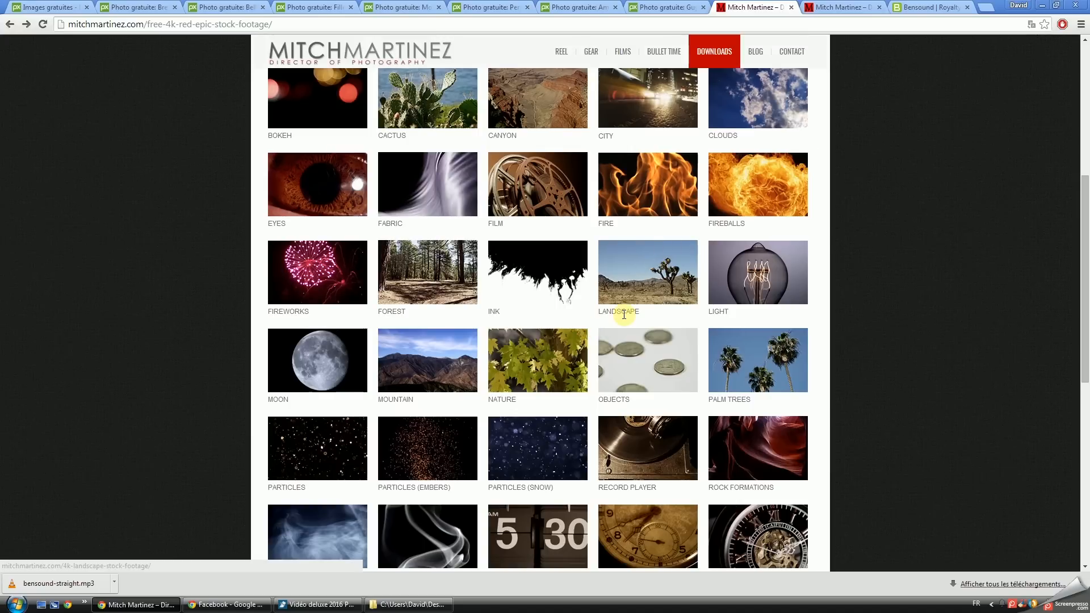
Browse the Particles category of the stock footage site down to the Particles – 1 clip
scroll(624, 307, down, 3)
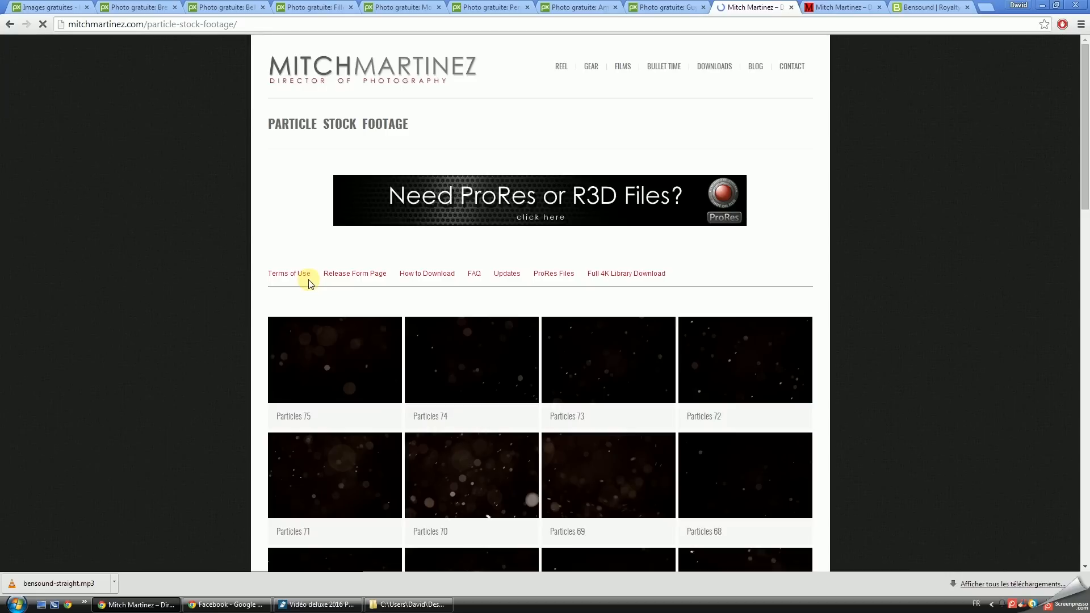
scroll(203, 326, down, 15)
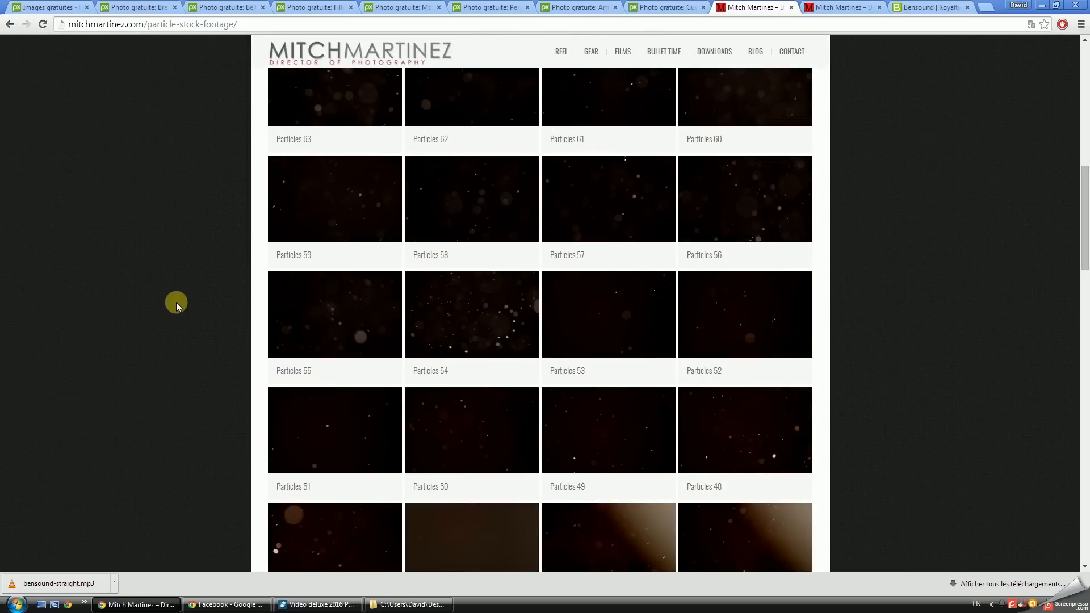
scroll(180, 301, down, 15)
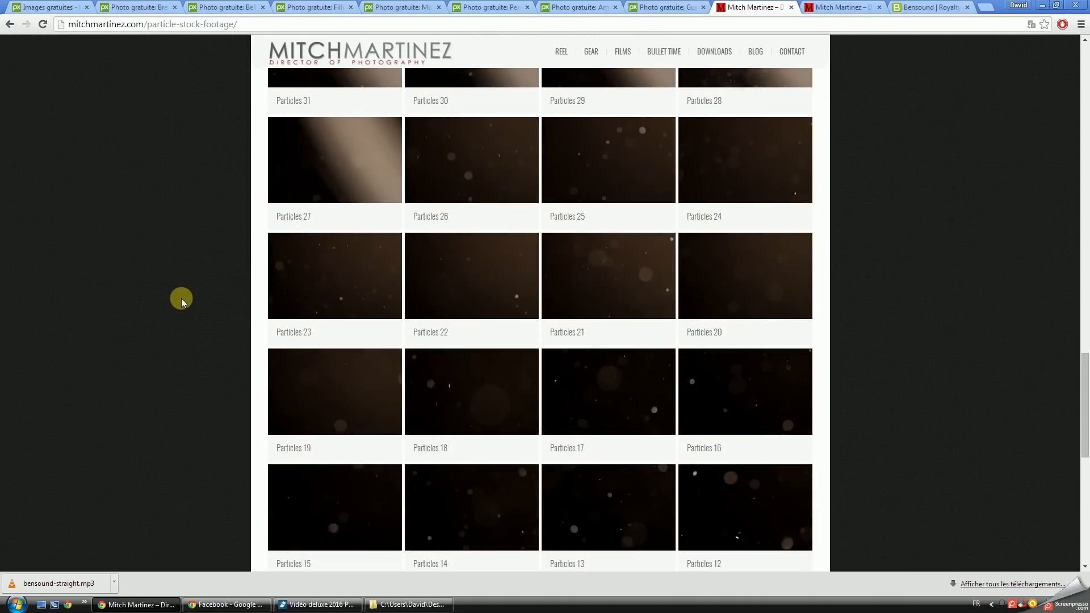
scroll(182, 298, down, 5)
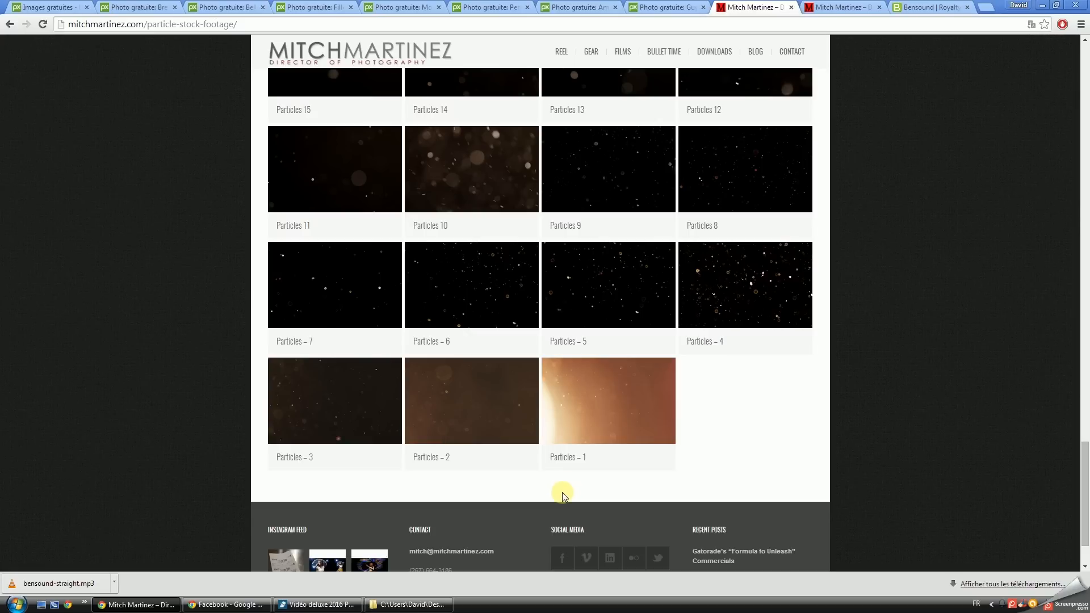
Switch back to Vidéo deluxe and place particles1_30s_2kres.mp4 on track 3 at the start of the timeline
click(307, 600)
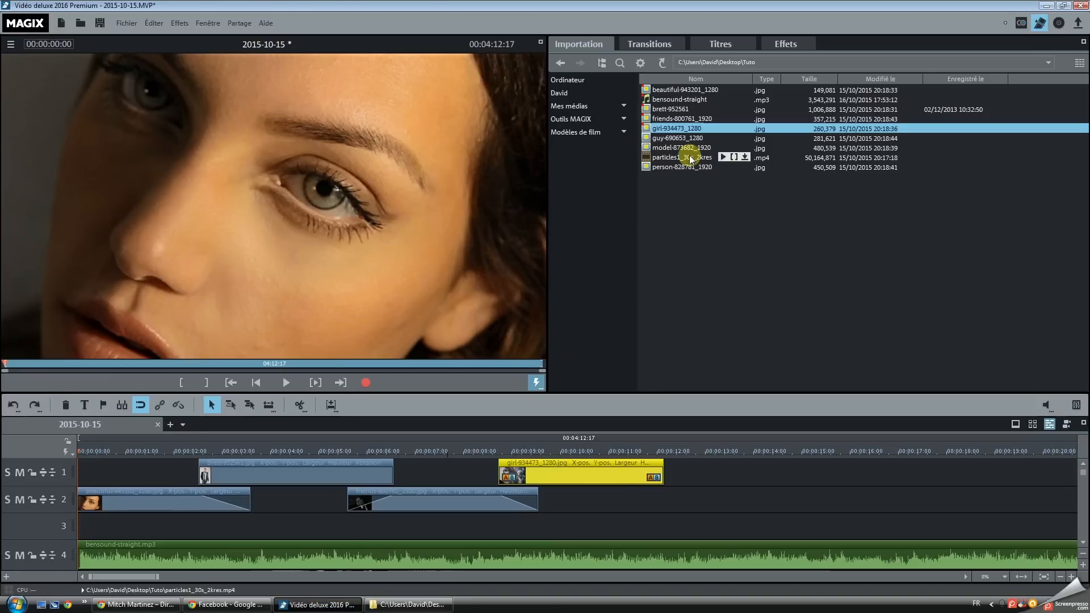
click(659, 158)
mouse_move(646, 161)
drag(646, 161, 146, 523)
click(165, 528)
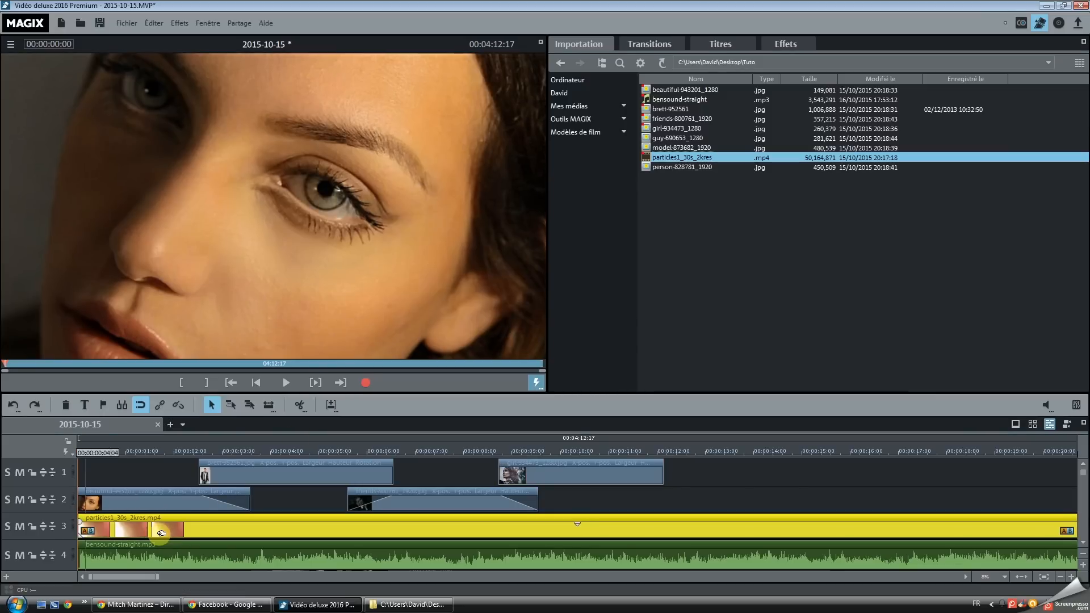
With the playhead at 00:00:01:12, enlarge particles1_30s_2kres.mp4 to zoom 115, at position -134 left and -7 top, to fill the frame
click(128, 452)
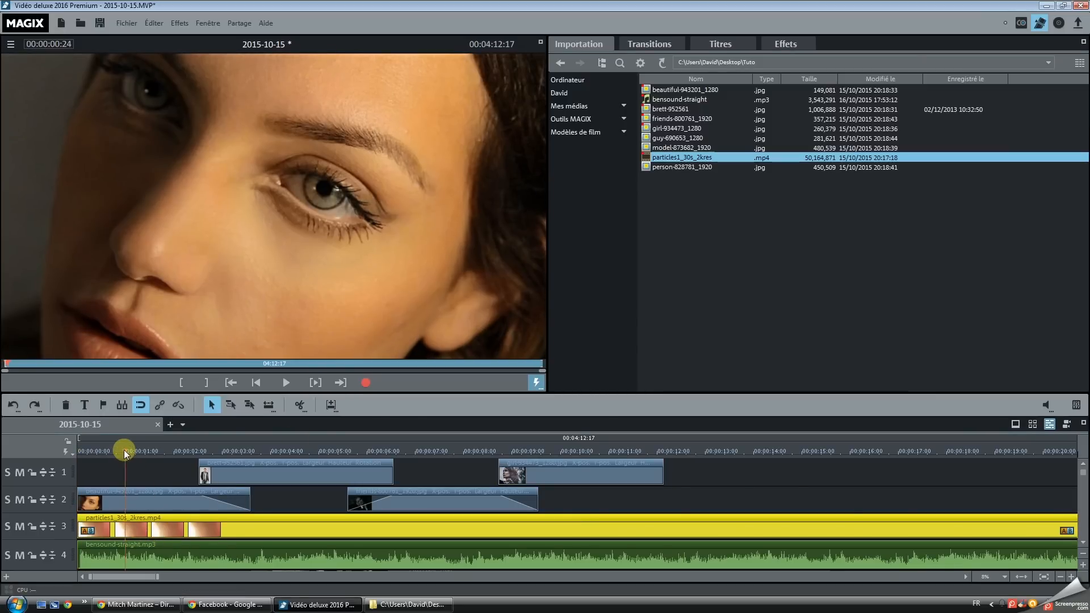
drag(129, 452, 172, 451)
drag(171, 518, 138, 526)
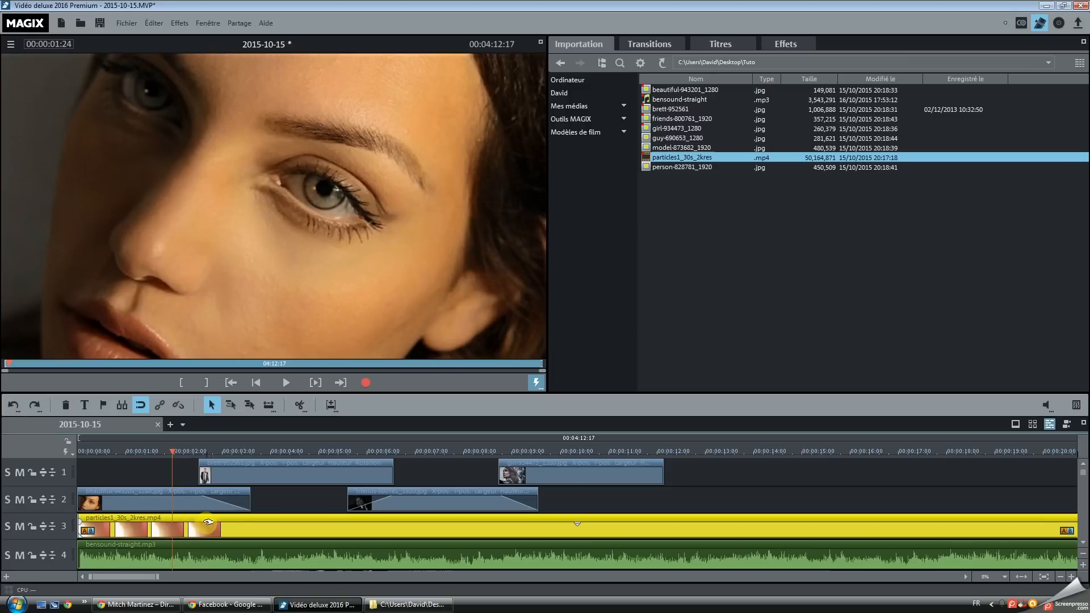
drag(170, 450, 150, 450)
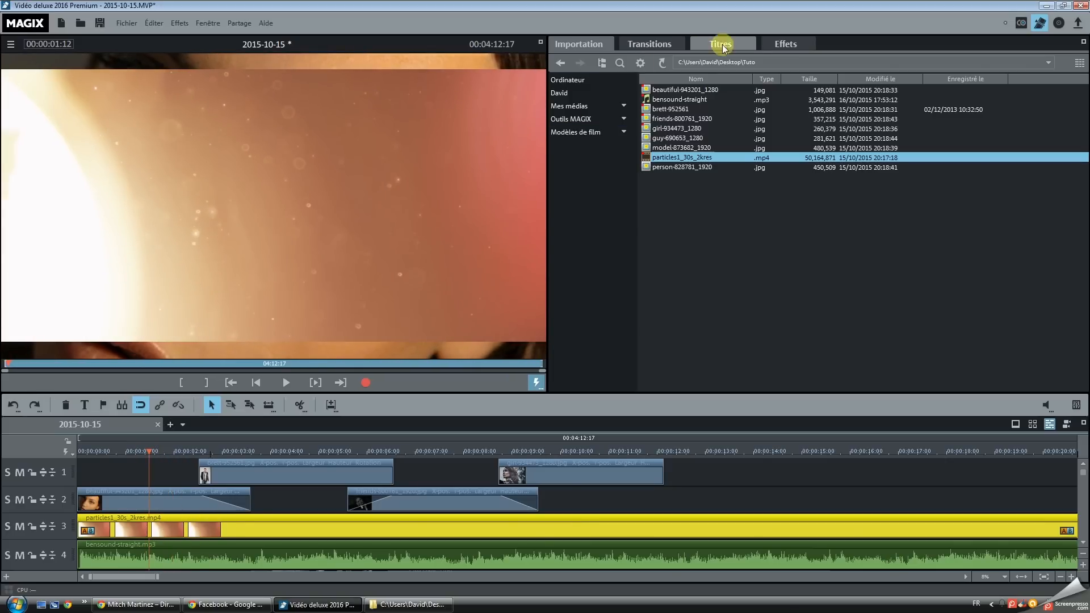
click(788, 43)
drag(739, 201, 754, 203)
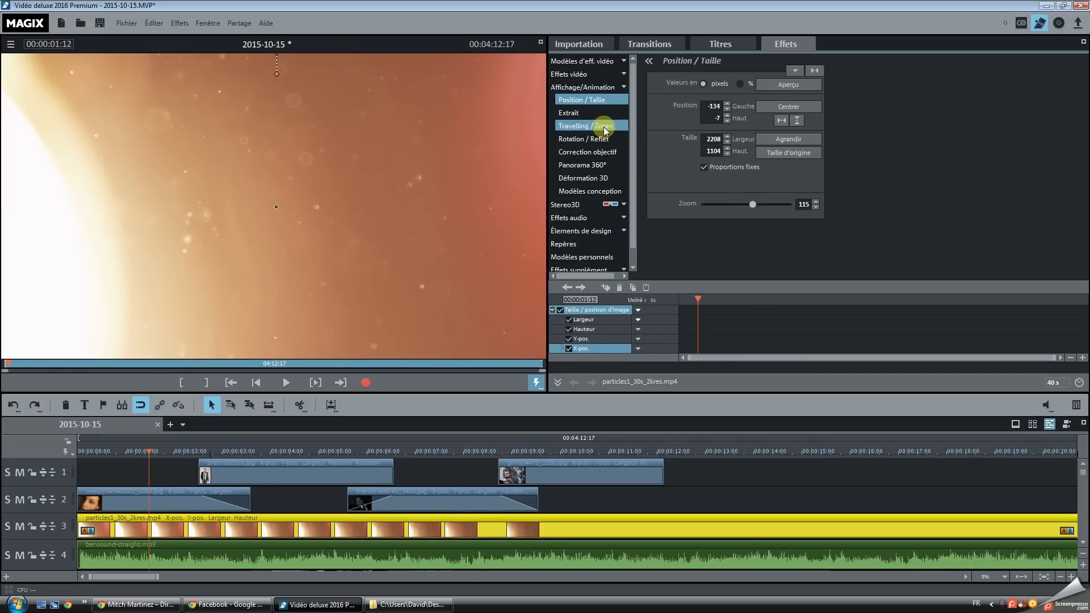
Blend the particles clip over the photos with the Chrominance effect in Mix mode and check the overlay around 00:00:01:03
click(568, 74)
click(577, 126)
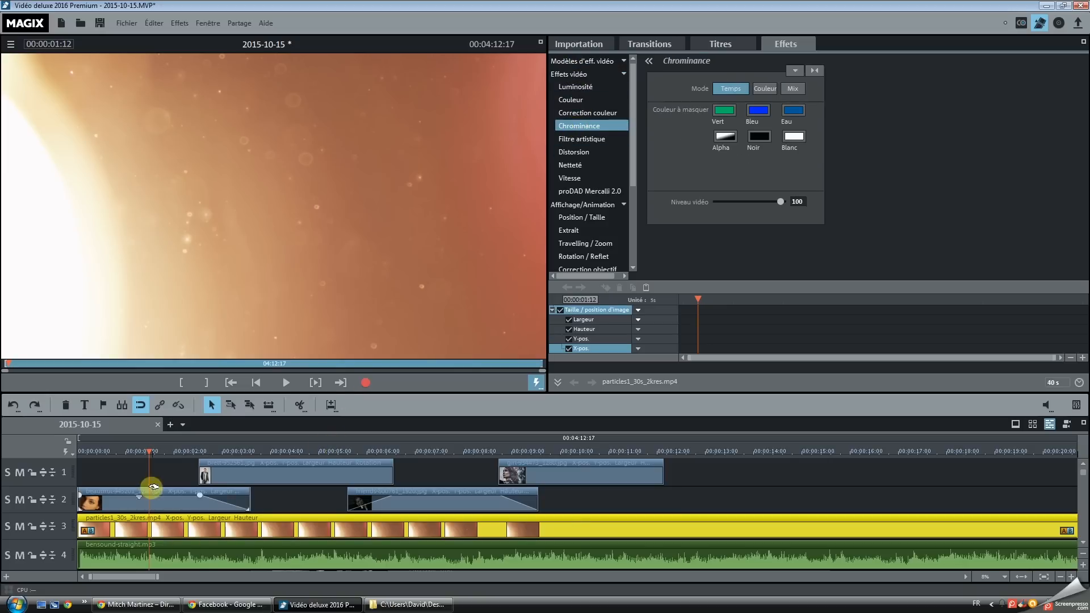
drag(148, 451, 162, 451)
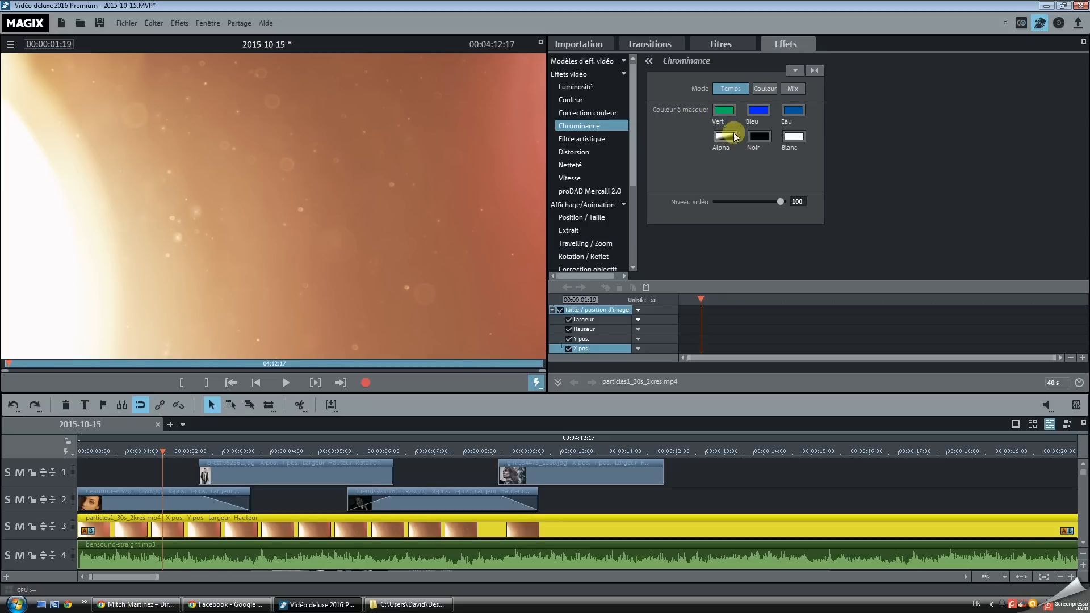
click(793, 90)
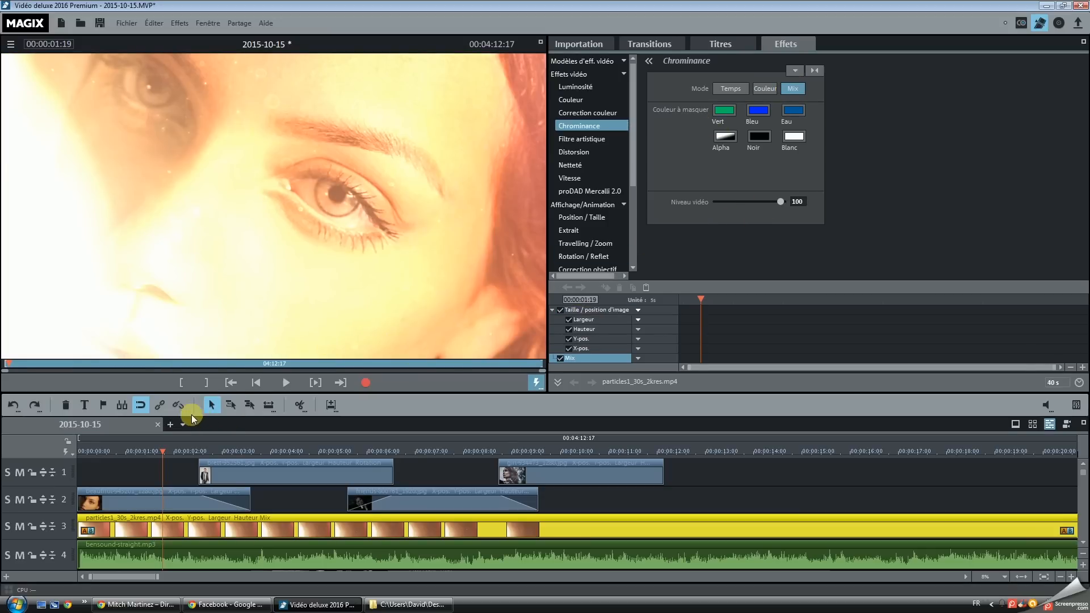
click(135, 454)
drag(135, 456, 156, 456)
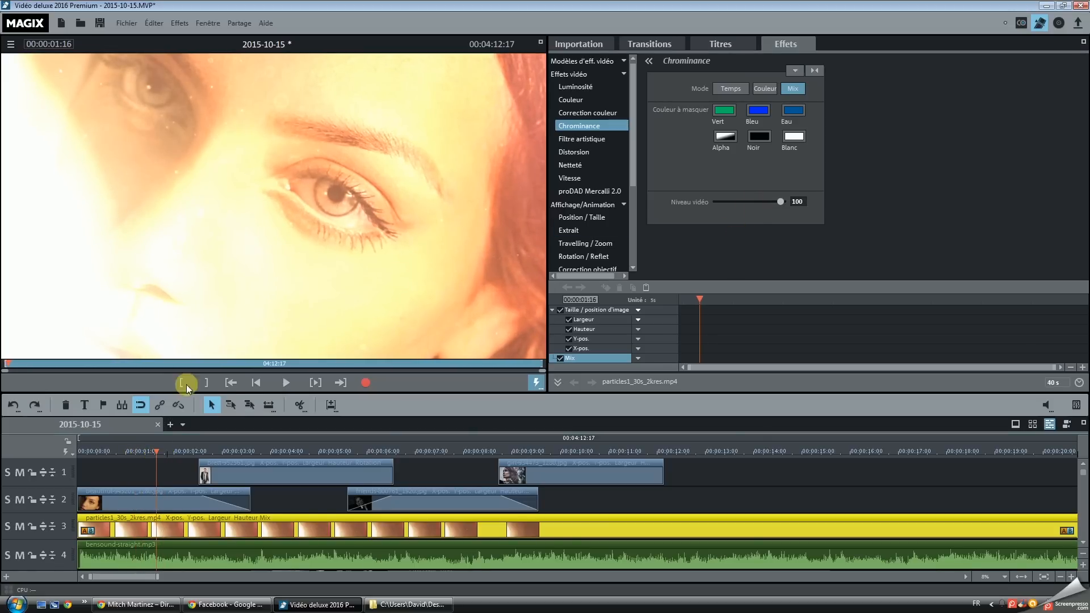
mouse_move(132, 451)
mouse_down()
mouse_move(93, 459)
mouse_move(148, 459)
mouse_move(60, 461)
mouse_move(192, 445)
mouse_move(129, 450)
mouse_up()
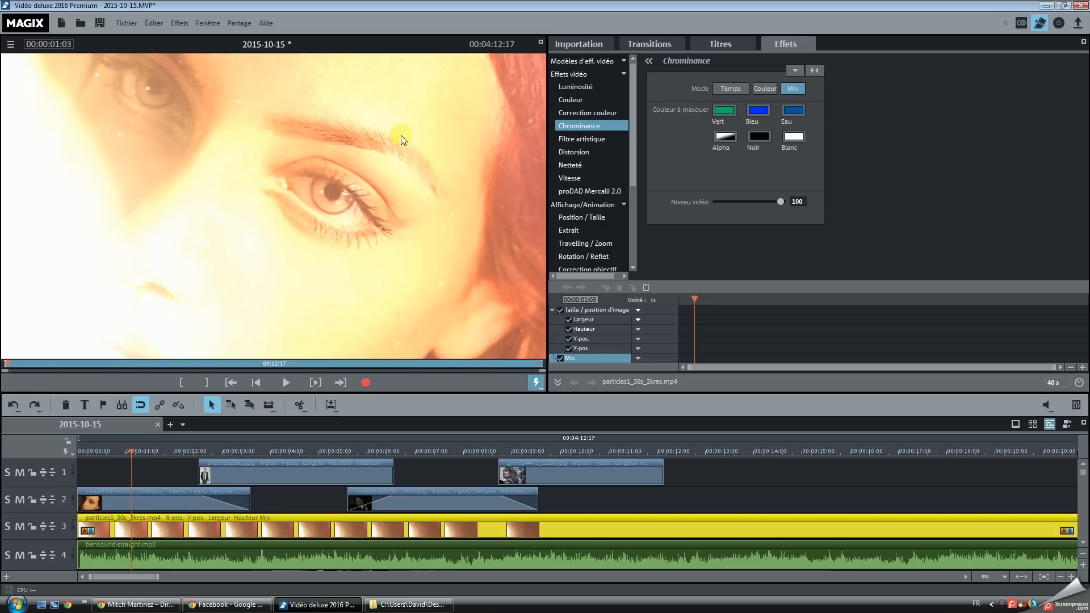
Lower the video level of the particles overlay to 45 and briefly play the opening of the slideshow
mouse_move(135, 448)
mouse_down()
mouse_move(182, 449)
mouse_move(114, 455)
mouse_move(161, 452)
mouse_move(141, 455)
mouse_up()
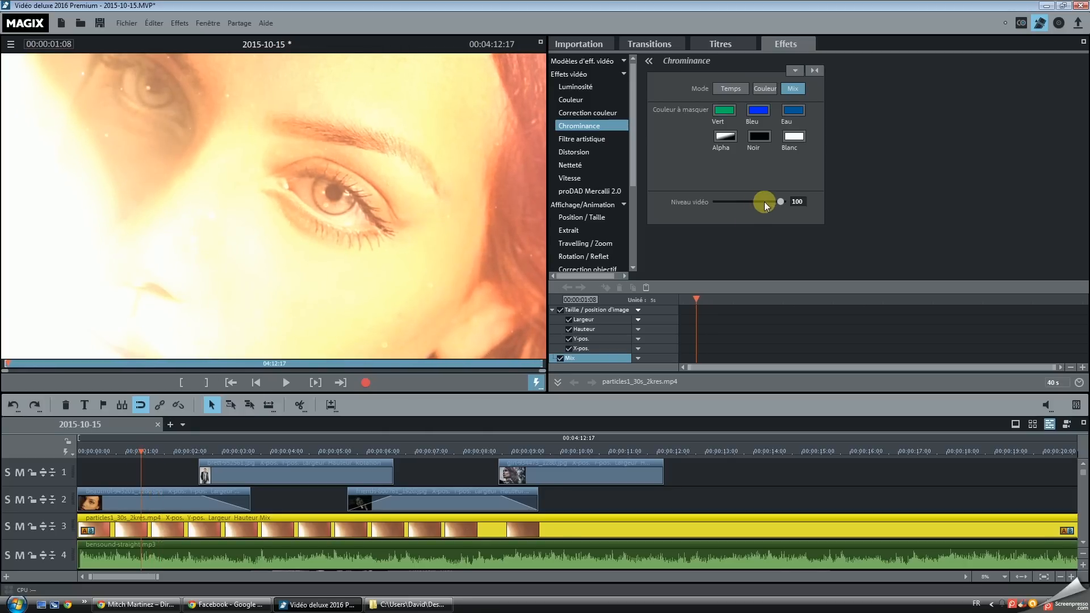
drag(775, 202, 750, 206)
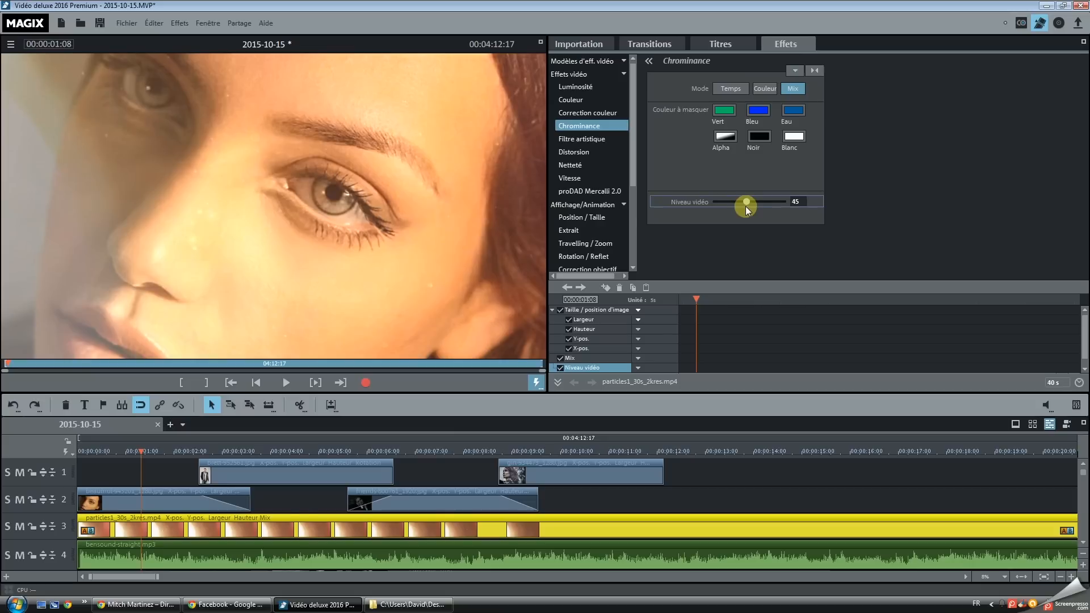
click(79, 448)
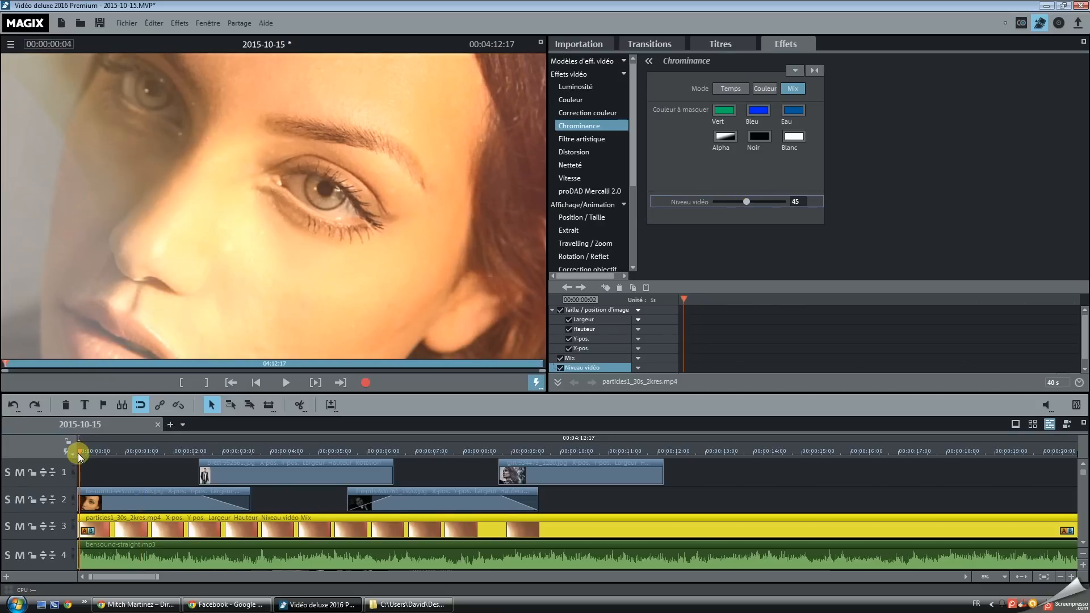
key(space)
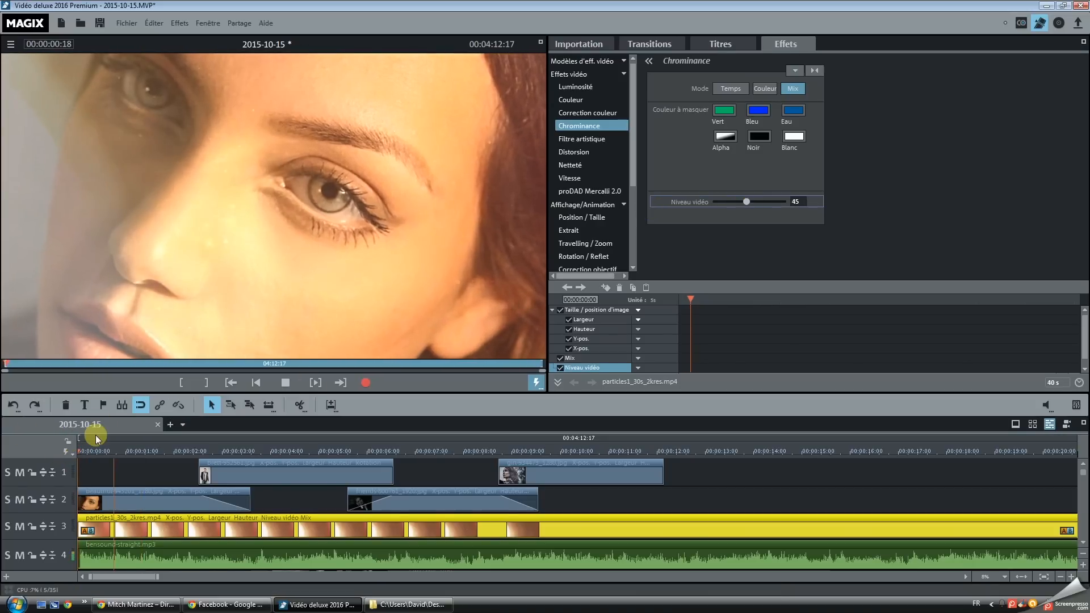
key(space)
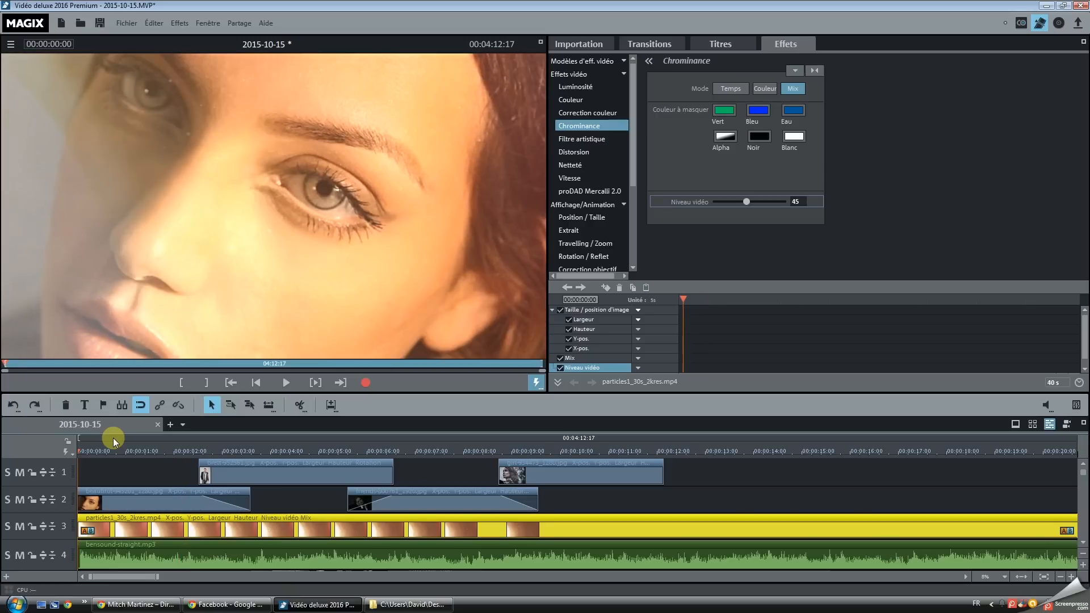
Play back the slideshow from the start and from around 00:00:06:17 to check the particles blend, returning to the beginning
click(97, 451)
click(64, 458)
key(space)
click(407, 448)
key(space)
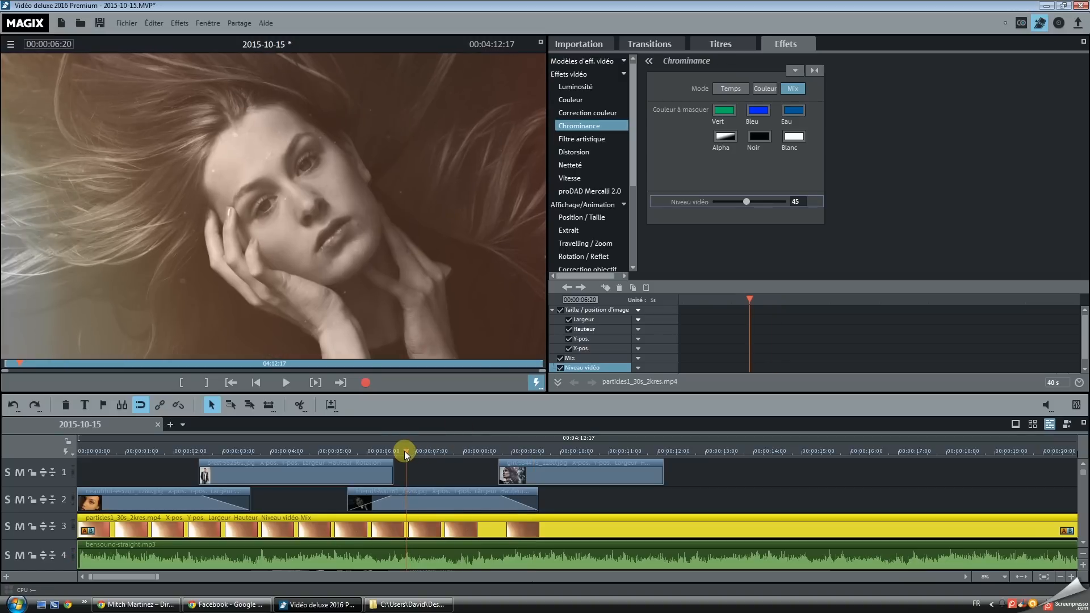
click(400, 451)
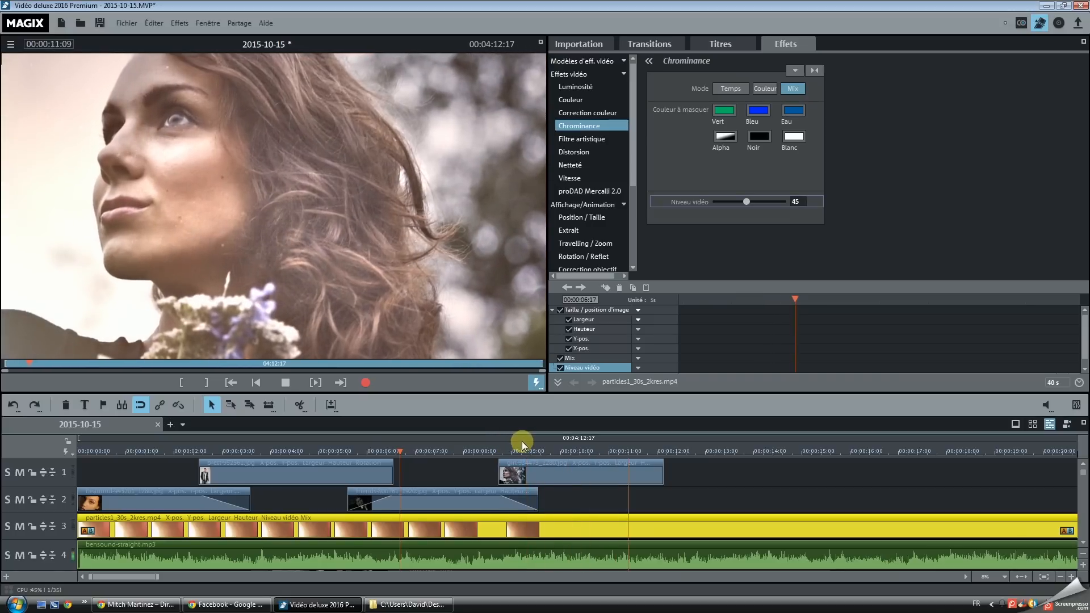
click(618, 448)
drag(617, 448, 78, 451)
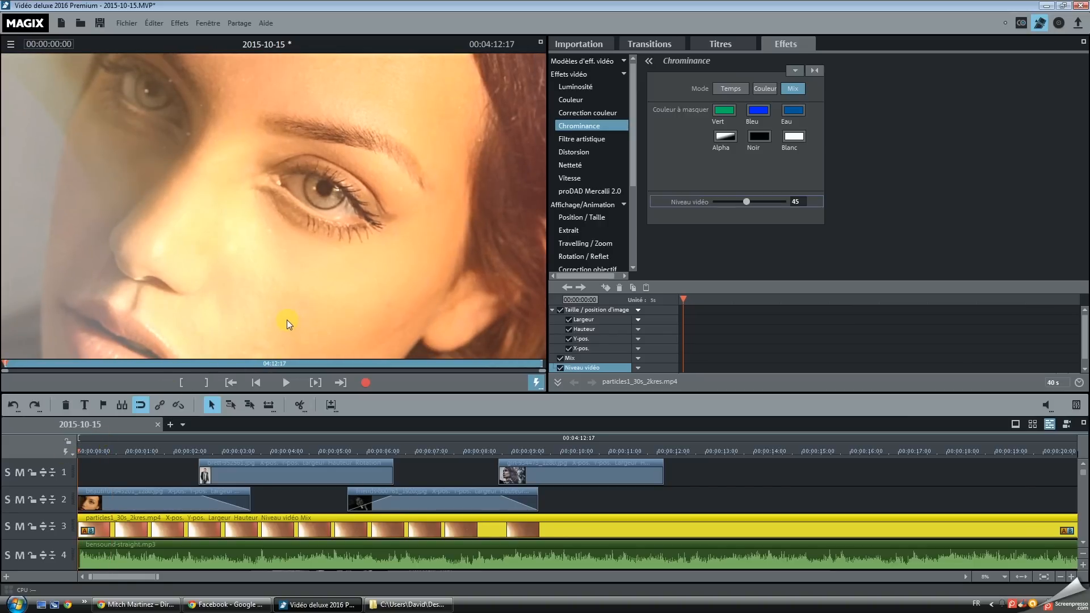
drag(107, 451, 67, 436)
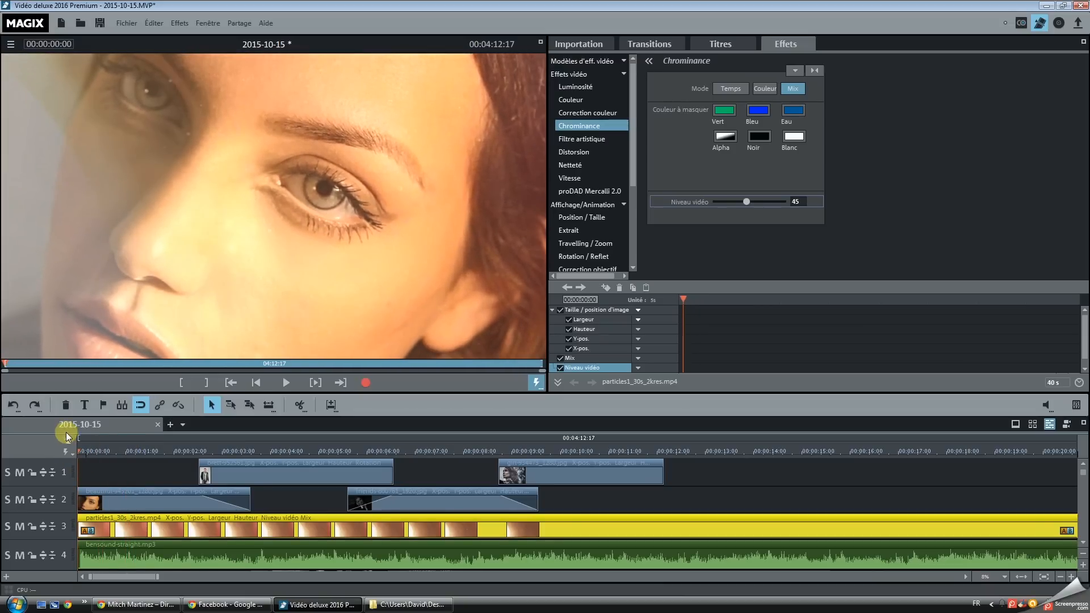
Select the photo beautiful-943201_1280.jpg on track 2 and open its Luminosité / contraste effect at the start of the timeline
click(141, 492)
drag(102, 449, 46, 441)
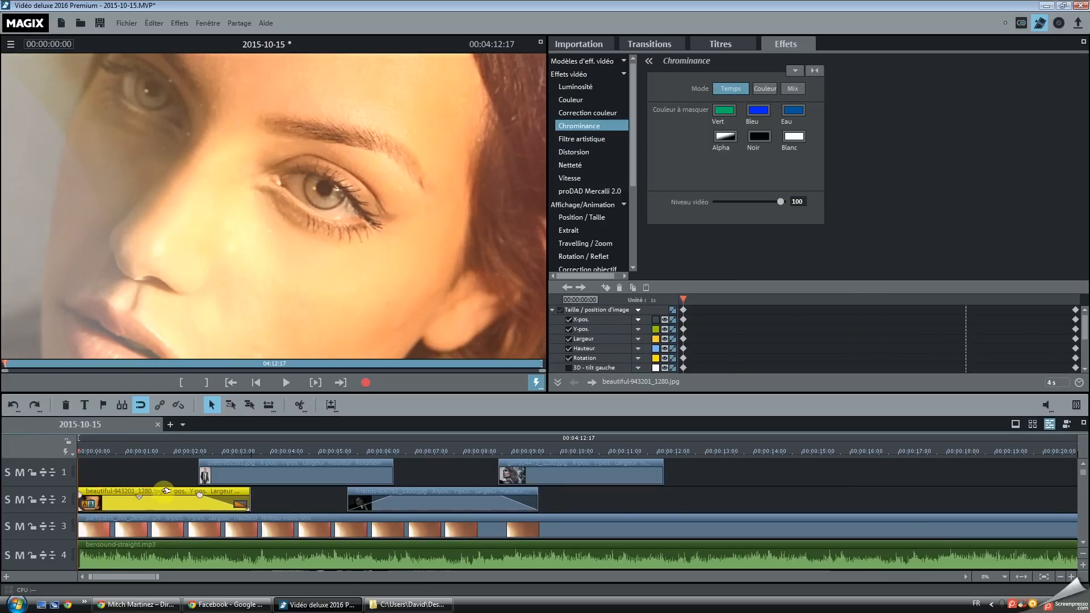
click(592, 85)
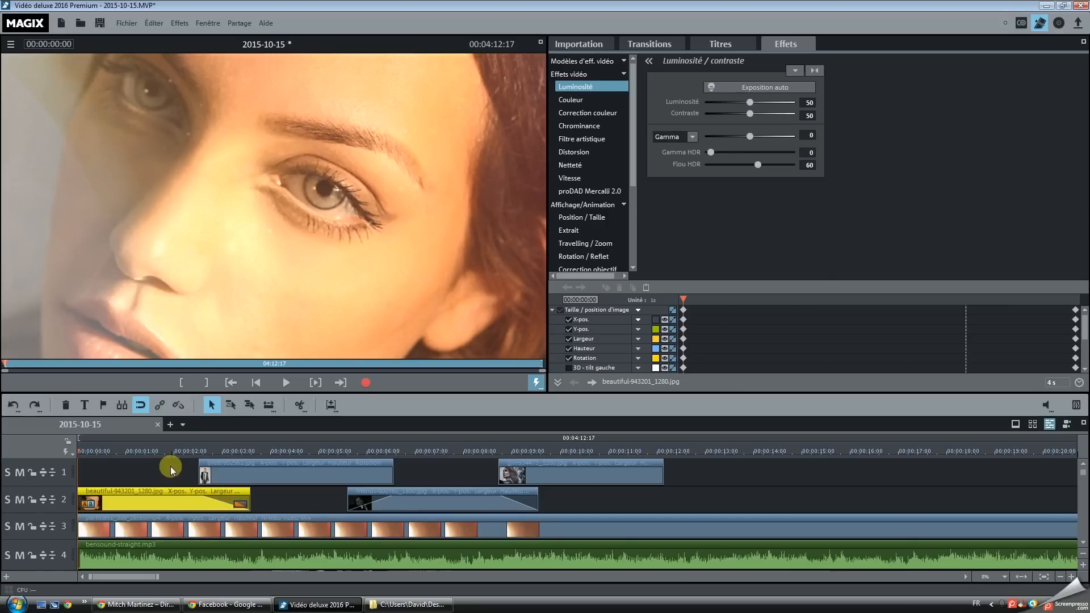
drag(88, 451, 68, 457)
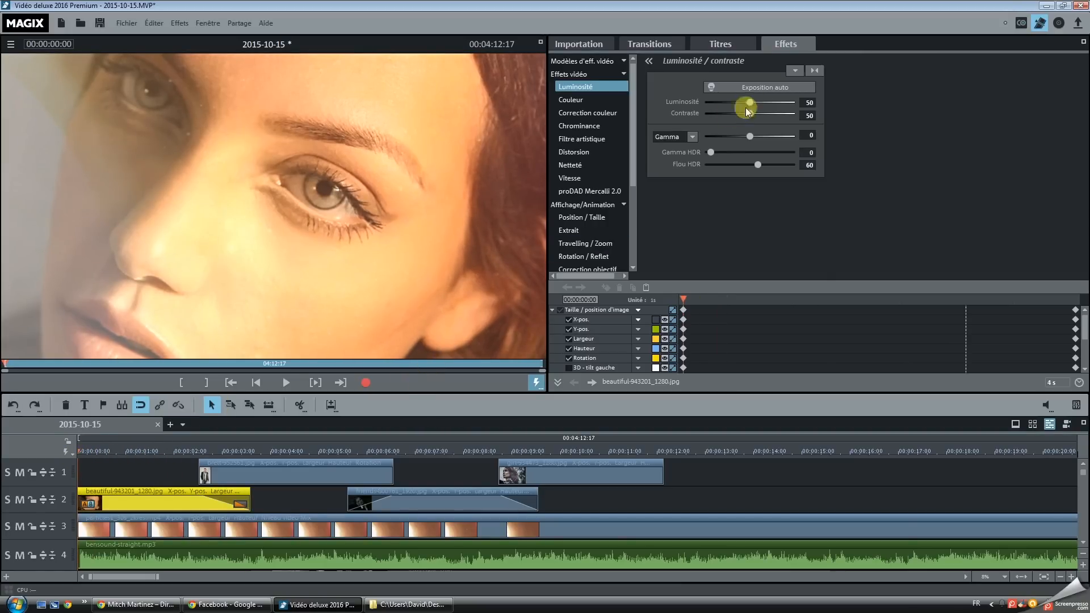
Try shifting the photo's Gamma brightness and return it to 0
click(693, 137)
click(695, 136)
click(696, 136)
click(724, 137)
mouse_move(744, 135)
mouse_down()
mouse_move(765, 144)
mouse_move(730, 138)
mouse_move(748, 137)
mouse_up()
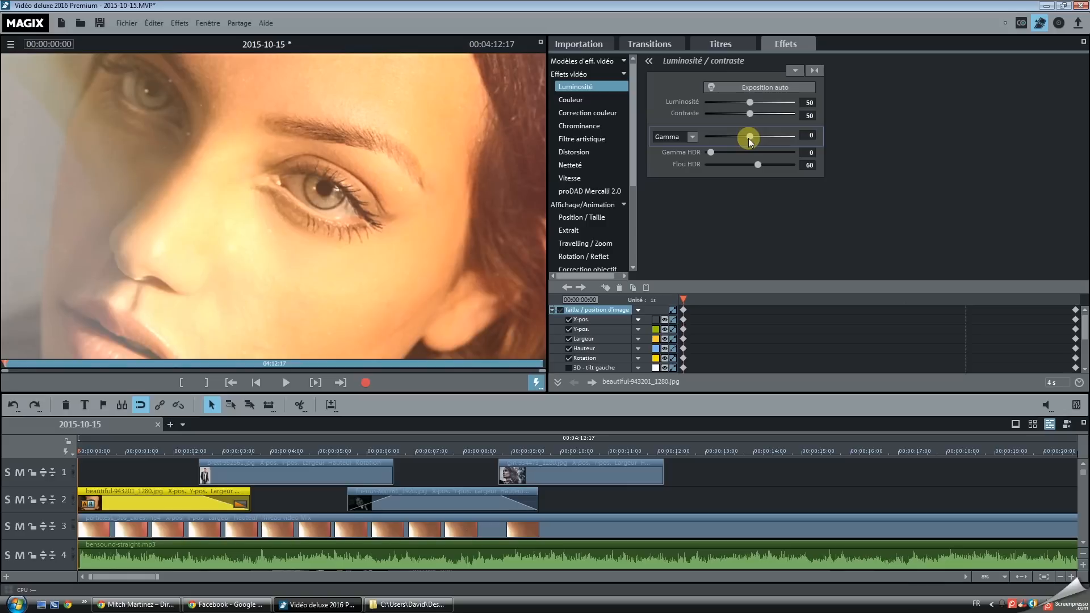
Try the Graves and Moyennes tonal ranges of the photo's selective brightness and reset them to 0
click(693, 137)
click(660, 161)
drag(750, 137, 748, 138)
mouse_move(750, 138)
mouse_down()
mouse_move(731, 136)
mouse_move(747, 139)
mouse_up()
click(693, 136)
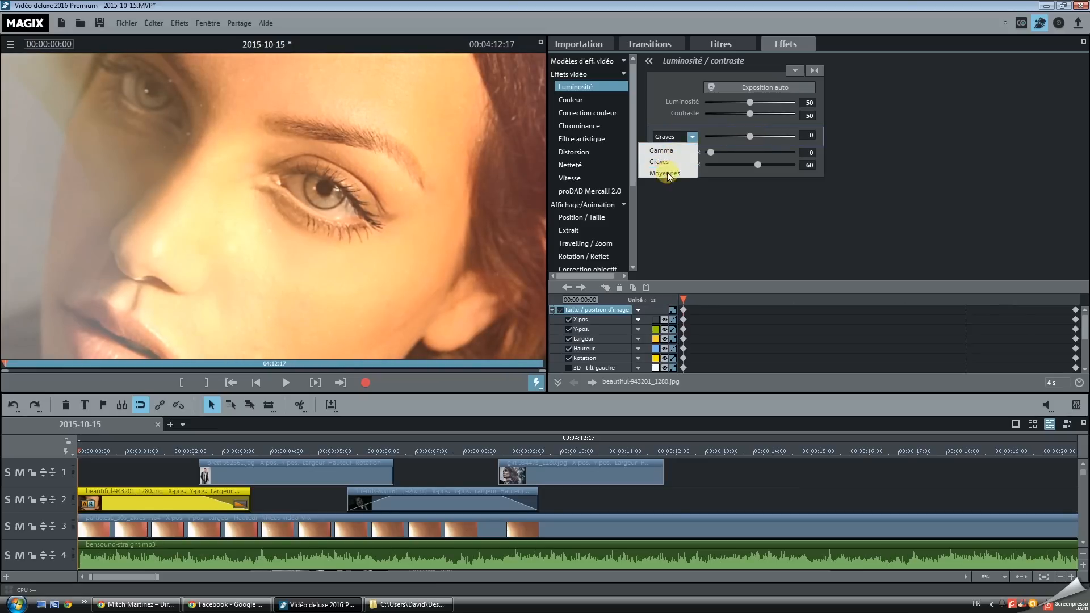
click(667, 173)
drag(747, 139, 734, 136)
double_click(811, 135)
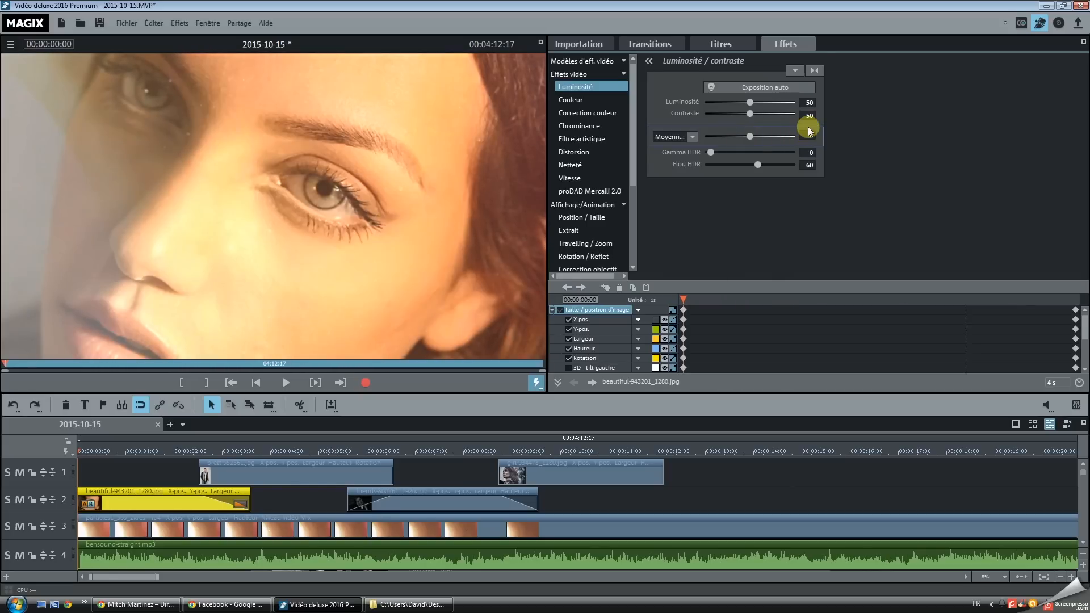
Choose the Aigus tonal range for the photo at value 0 and set a keyframe at 00:00:00:00
click(693, 137)
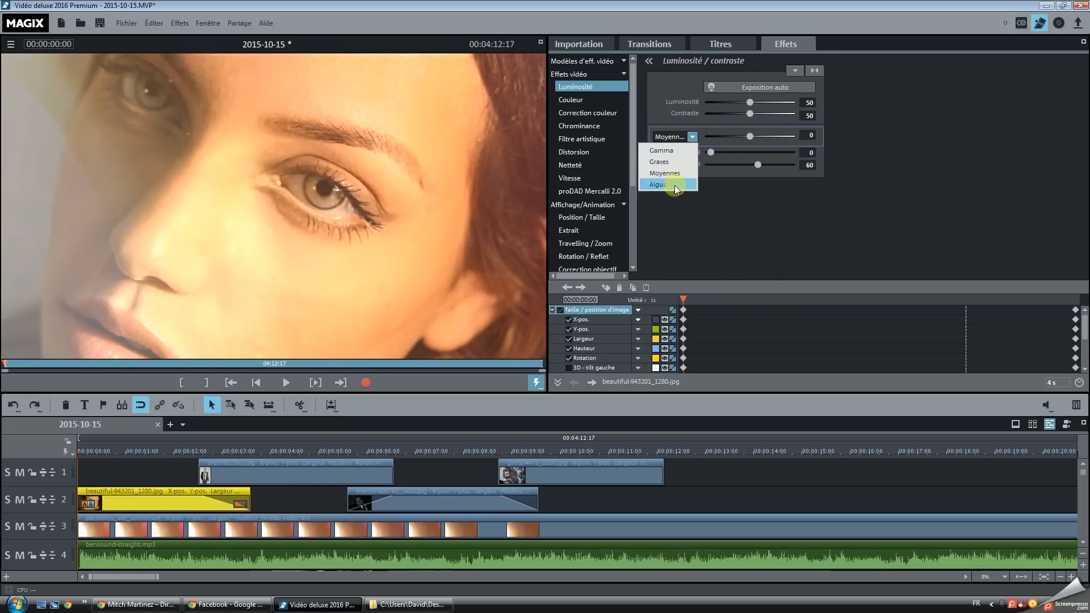
click(673, 183)
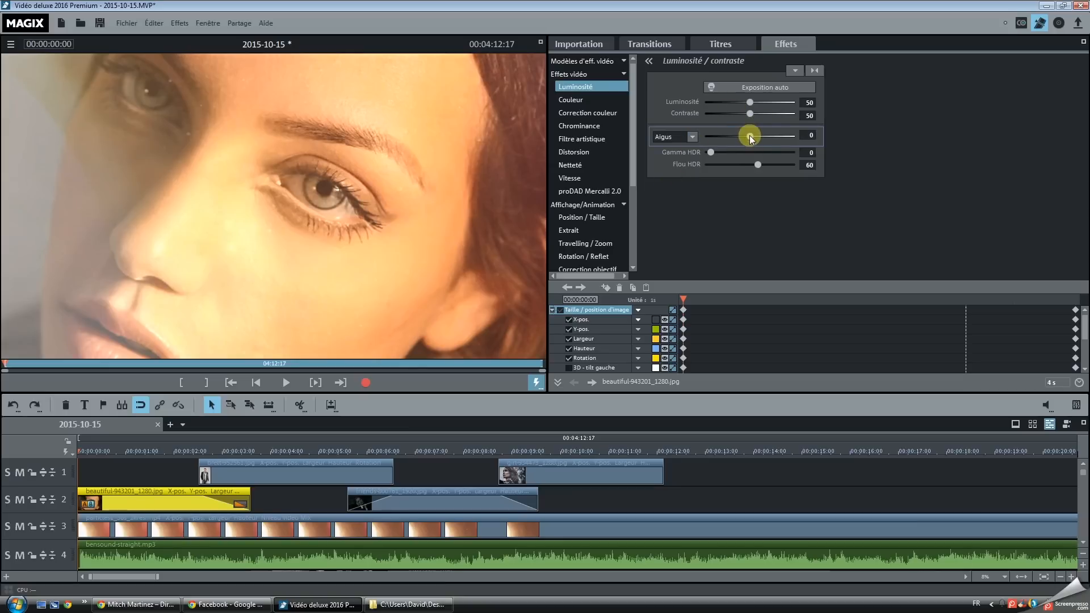
mouse_move(750, 138)
mouse_down()
mouse_move(760, 136)
mouse_move(740, 129)
mouse_move(750, 127)
mouse_up()
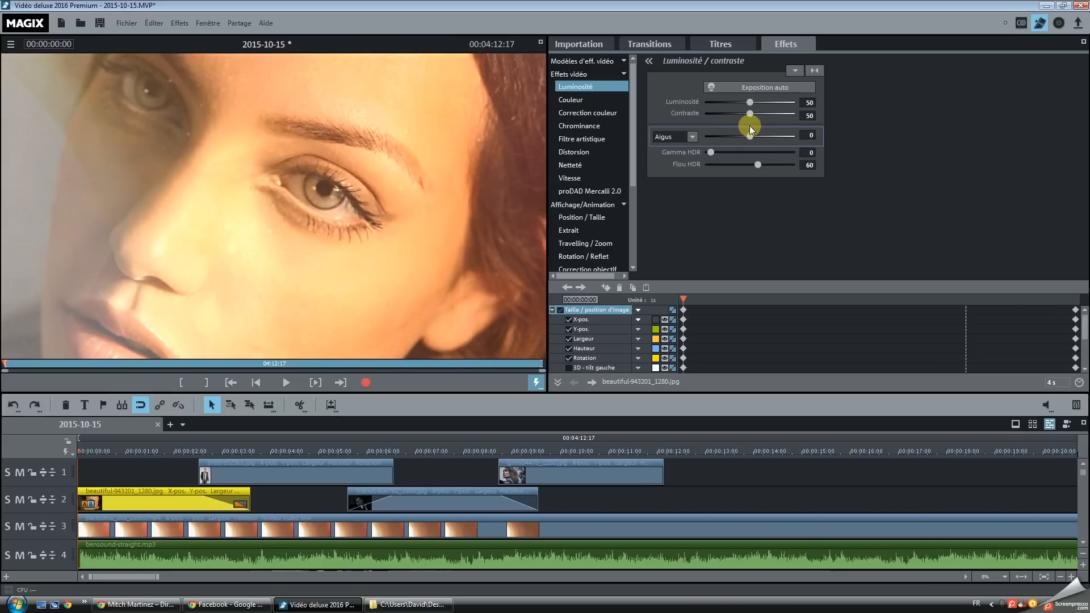
click(607, 285)
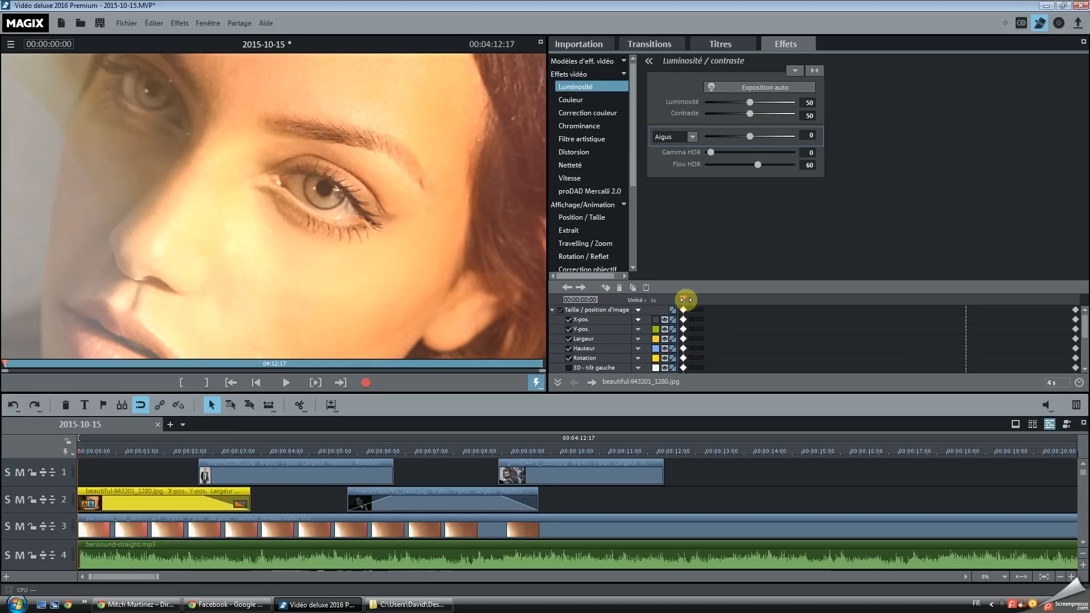
Keyframe the photo's Aigus brightness at 20 at 00:00:00:05, again at 00:00:00:08, and at 22 at 00:00:00:12
click(704, 299)
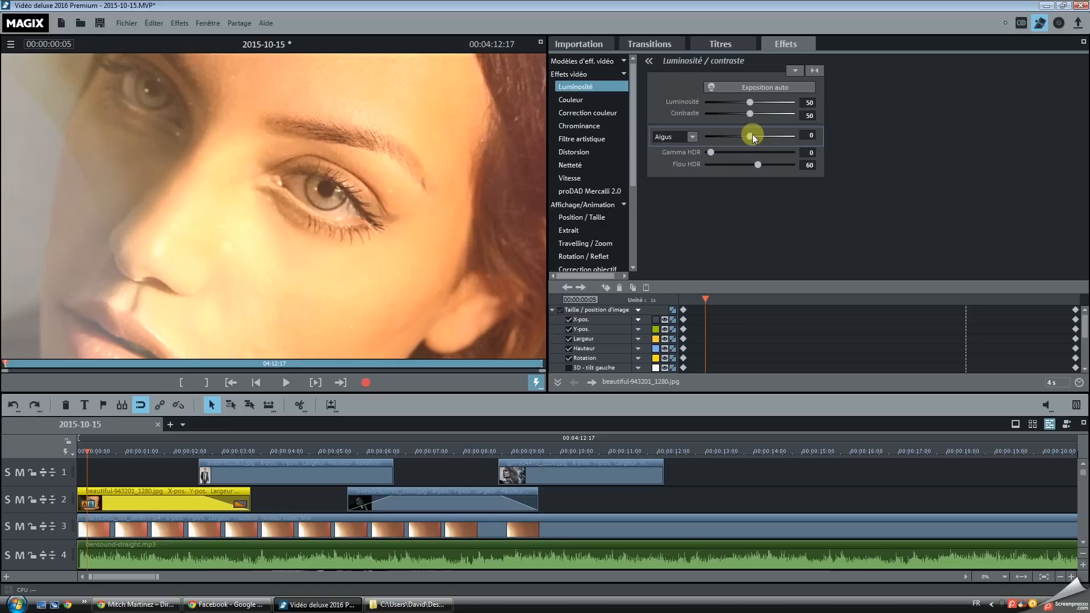
drag(755, 139, 760, 140)
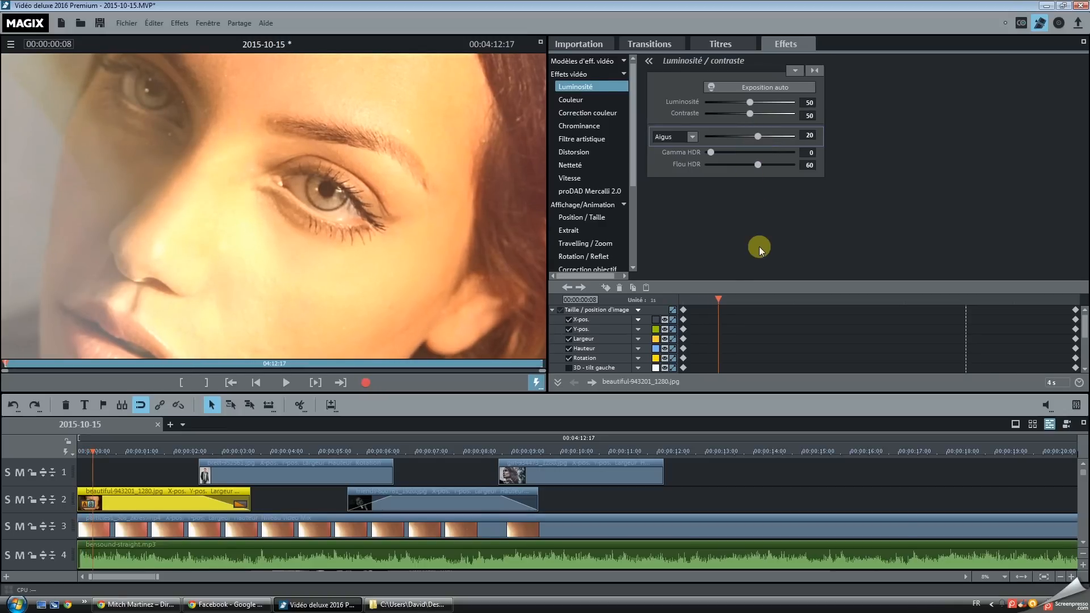
drag(1084, 327, 1084, 367)
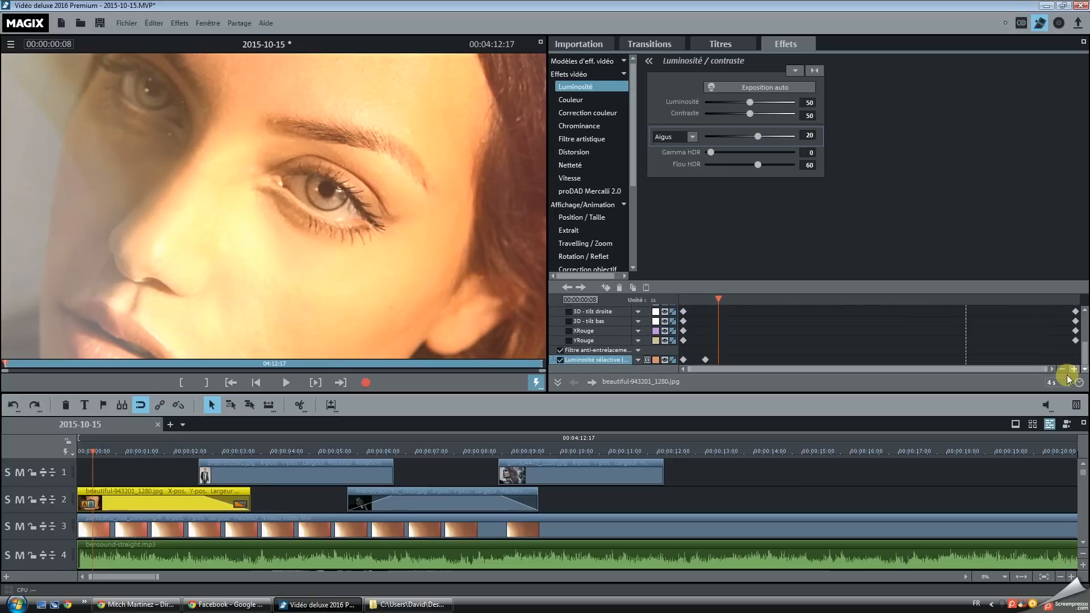
mouse_move(757, 137)
mouse_down()
mouse_move(741, 138)
mouse_move(809, 139)
mouse_move(737, 141)
mouse_move(771, 141)
mouse_move(760, 146)
mouse_up()
key(Right)
key(Right)
key(Right)
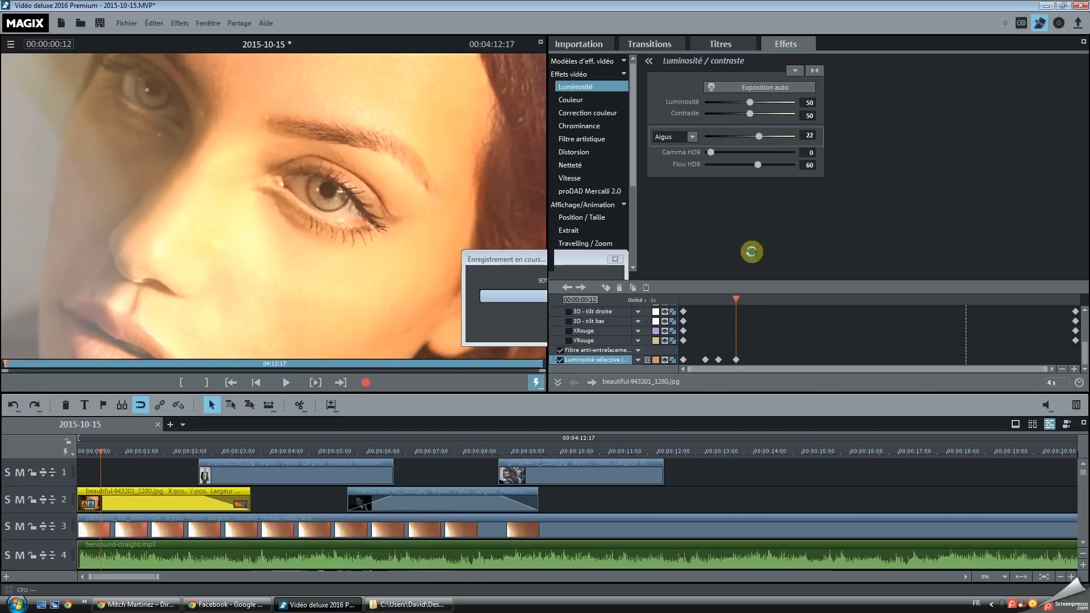
Add Aigus keyframes that alternate darker and brighter between 00:00:00:17 and 00:00:01:00
drag(735, 298, 758, 297)
click(739, 136)
drag(738, 135, 745, 136)
drag(759, 296, 793, 301)
double_click(754, 135)
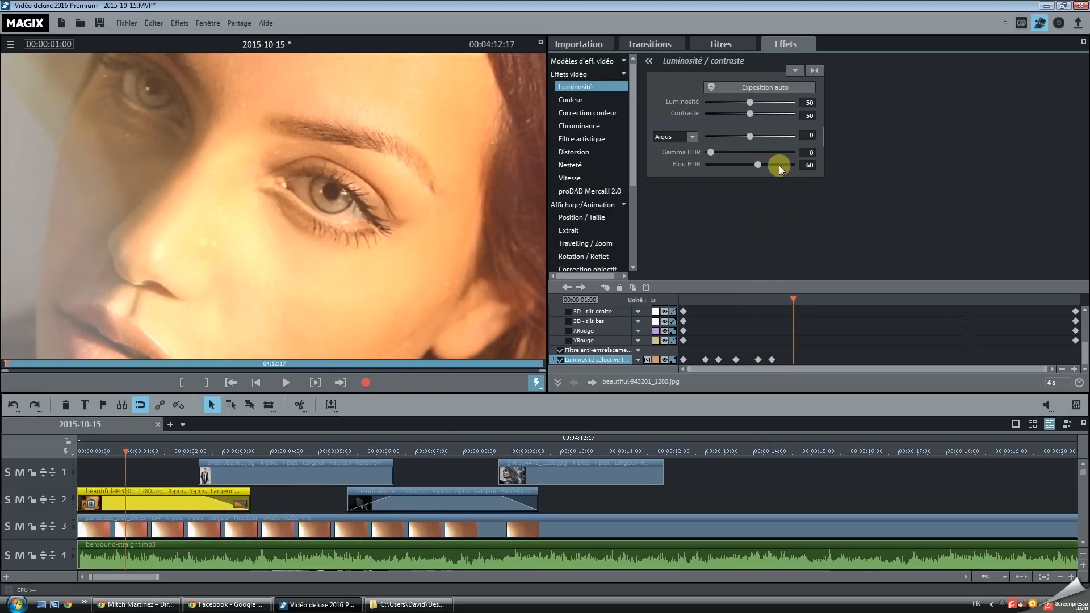
drag(754, 137, 760, 137)
Continue the Aigus flicker keyframes from -12 at 00:00:01:03 through 00:00:01:07 and 00:00:01:10 to 15 at 00:00:01:12
drag(794, 298, 807, 298)
drag(740, 137, 742, 139)
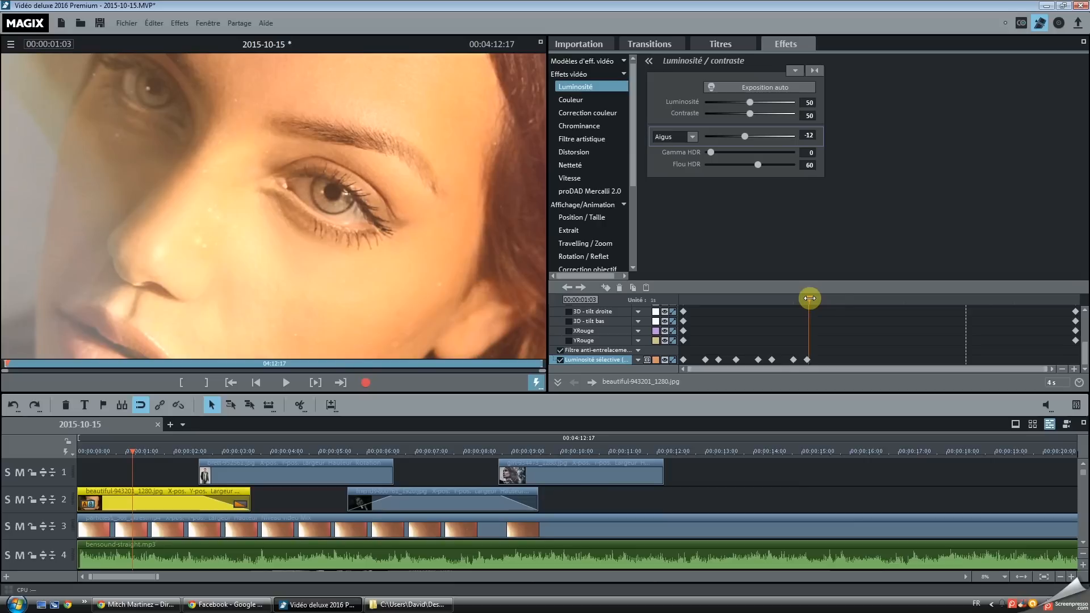
drag(807, 296, 824, 298)
drag(744, 137, 755, 137)
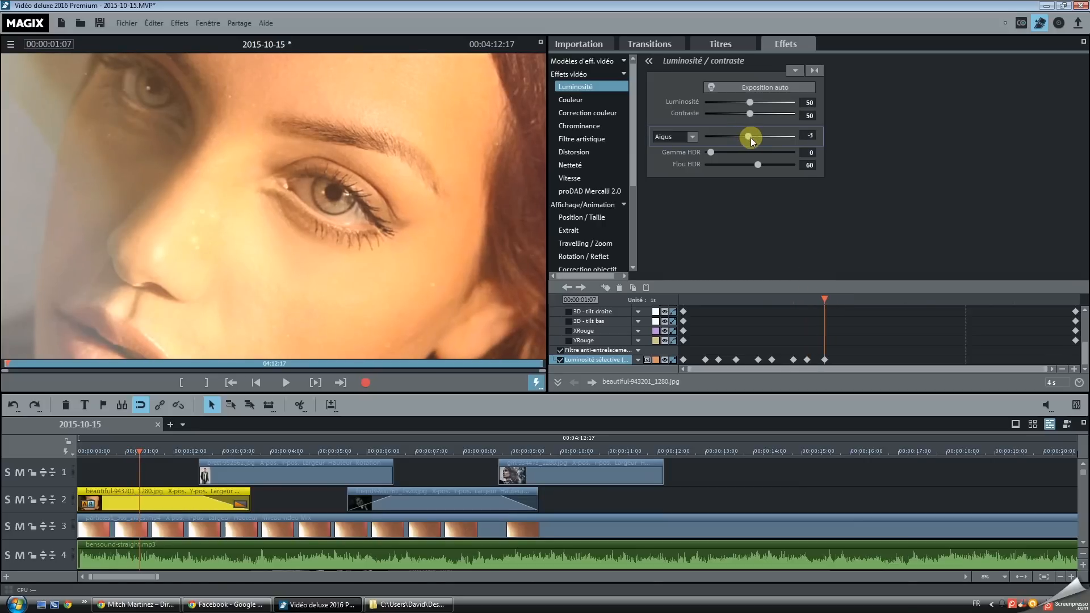
drag(824, 297, 837, 297)
drag(755, 136, 752, 139)
drag(839, 301, 849, 299)
drag(752, 136, 758, 136)
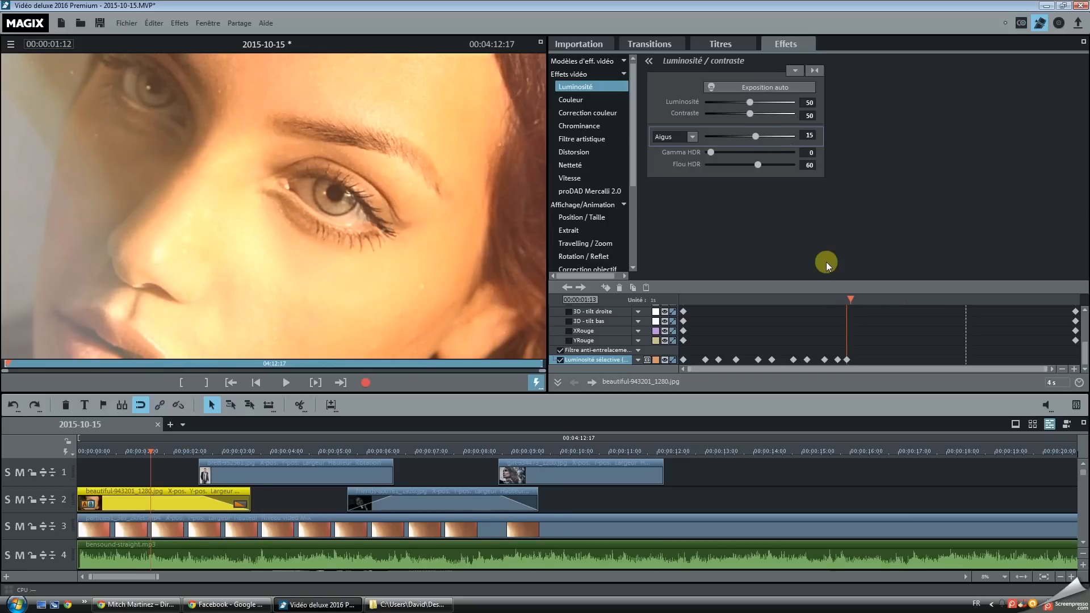
Add a darker Aigus keyframe around 00:00:01:16 and one at 24 at 00:00:01:19
key(Right)
key(Right)
key(Right)
click(742, 137)
key(Right)
key(Right)
key(Right)
click(761, 136)
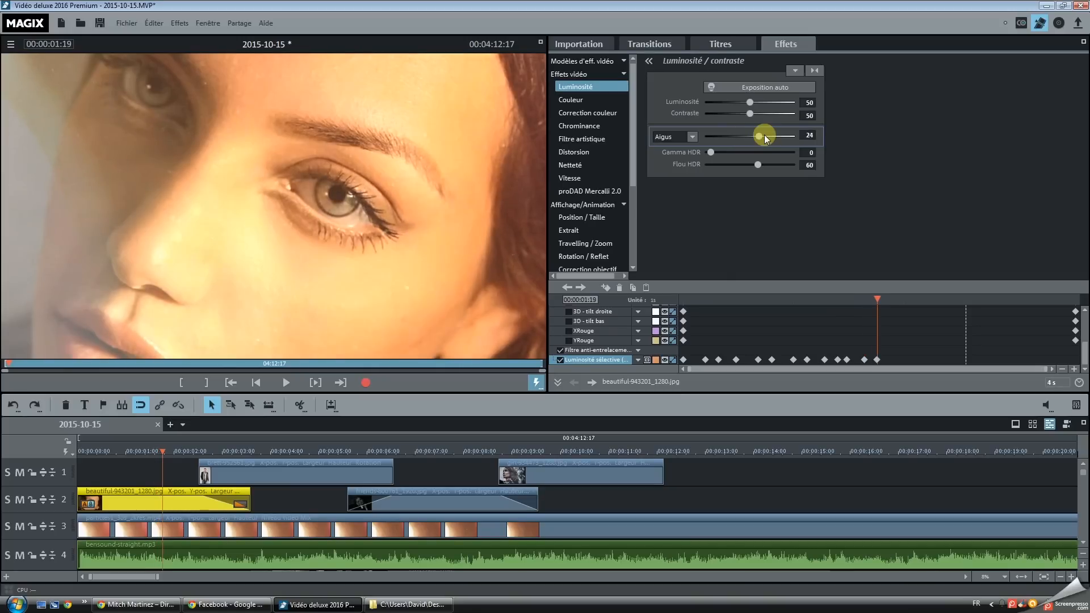
Keyframe Aigus at about 2 near 00:00:01:23, brighter around 00:00:02:01 and darker around 00:00:02:05
key(Right)
key(Right)
key(Right)
key(Right)
click(750, 136)
key(Right)
key(Right)
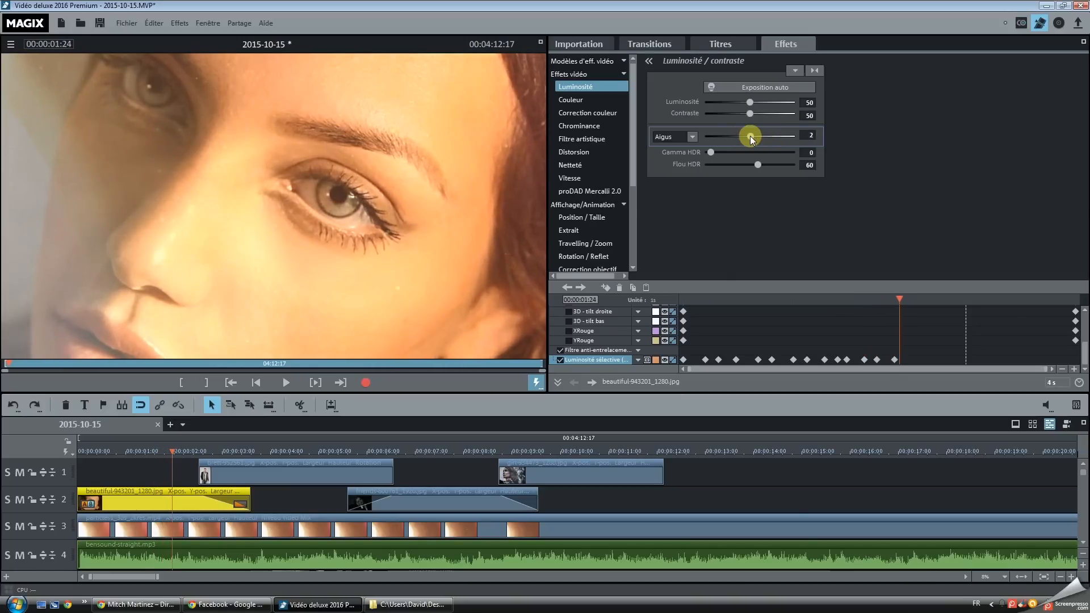
key(Right)
click(761, 136)
key(Right)
key(Right)
key(Right)
key(Right)
click(742, 137)
key(Right)
key(Right)
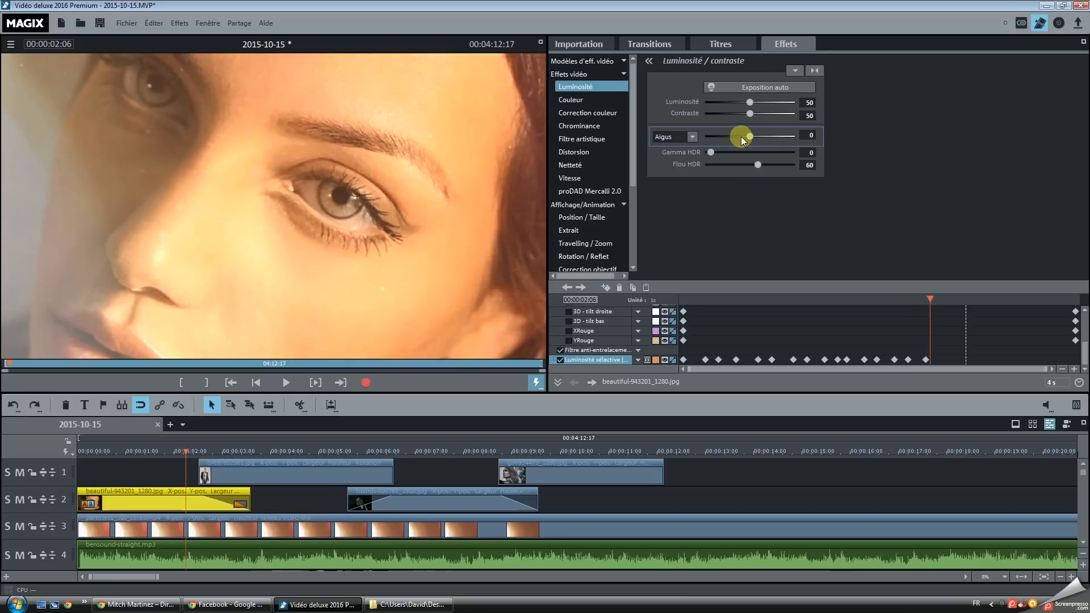
Add further Aigus flicker keyframes on the photo, a few frames apart, between 00:00:02:06 and 00:00:02:15
click(761, 138)
key(Right)
key(Right)
key(Right)
key(Right)
key(Right)
click(766, 139)
key(Right)
key(Right)
key(Right)
key(Right)
key(Right)
click(747, 140)
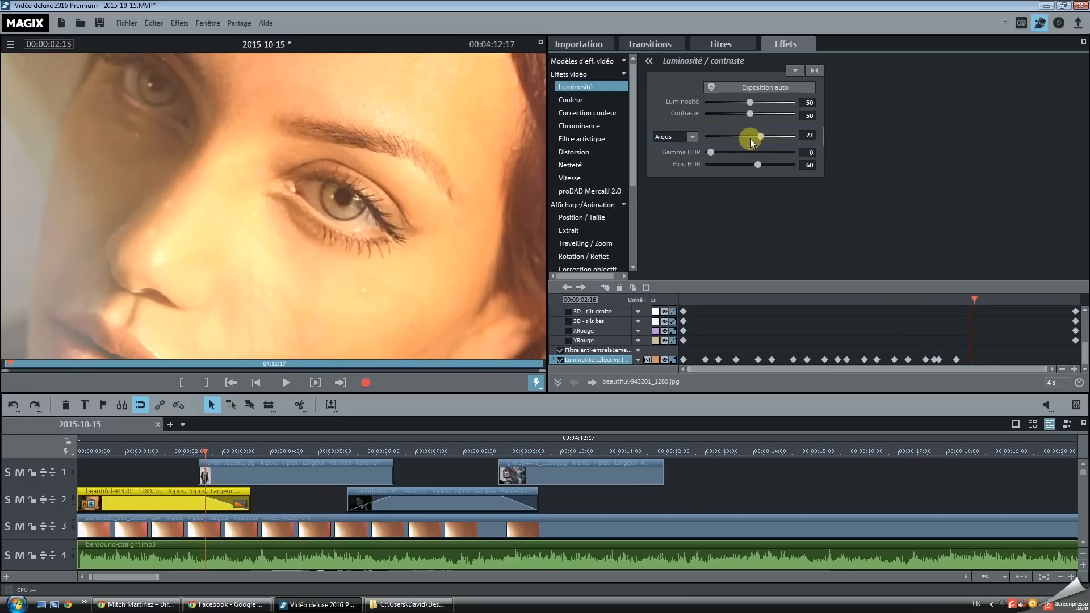
Continue alternating brighter and darker Aigus keyframes every few frames from about 00:00:02:17 to 00:00:03:03
key(Right)
key(Right)
key(Right)
click(762, 136)
key(Right)
key(Right)
key(Right)
key(Right)
click(744, 137)
key(Right)
key(Right)
key(Right)
key(Right)
click(748, 136)
key(Right)
key(Right)
key(Right)
key(Right)
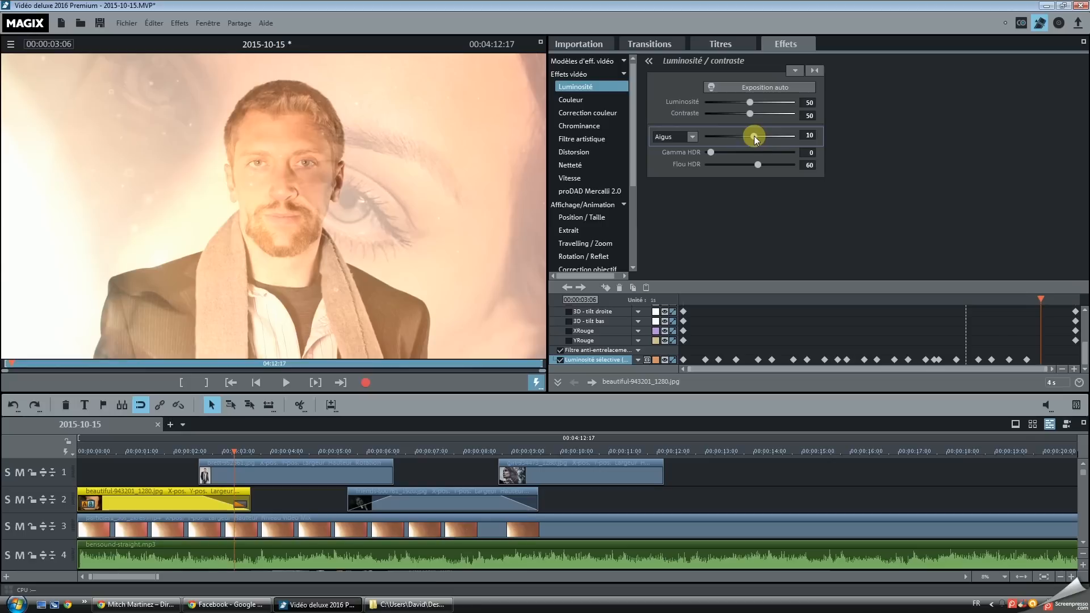
Complete the Aigus flicker with a darker keyframe around 00:00:03:07 and 23 at 00:00:03:11, and play it back from the start
click(741, 137)
key(Right)
key(Right)
key(Right)
key(Right)
click(759, 136)
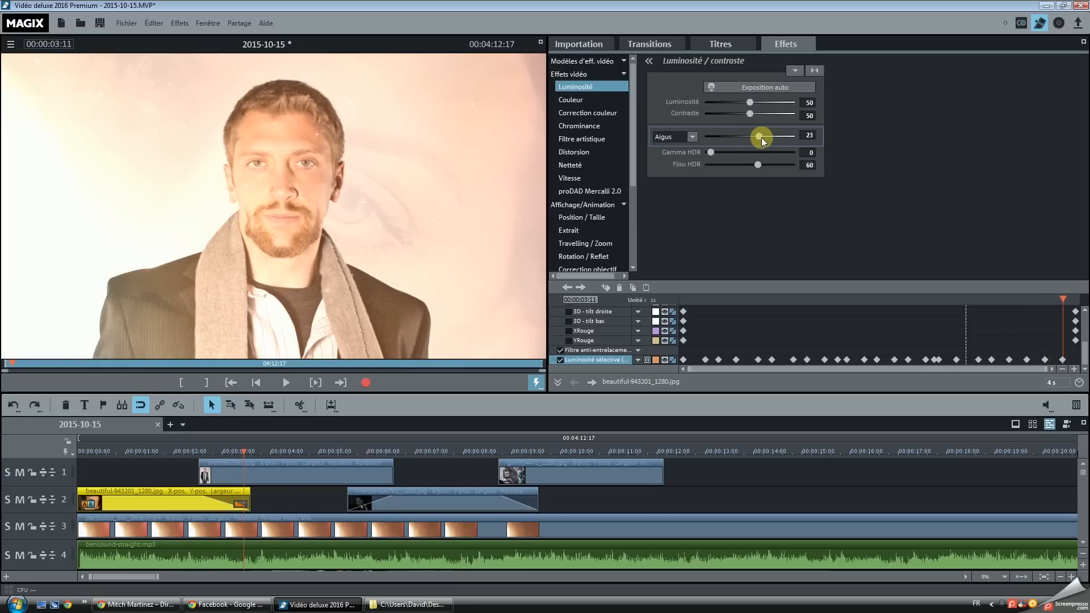
key(Right)
key(Right)
key(Right)
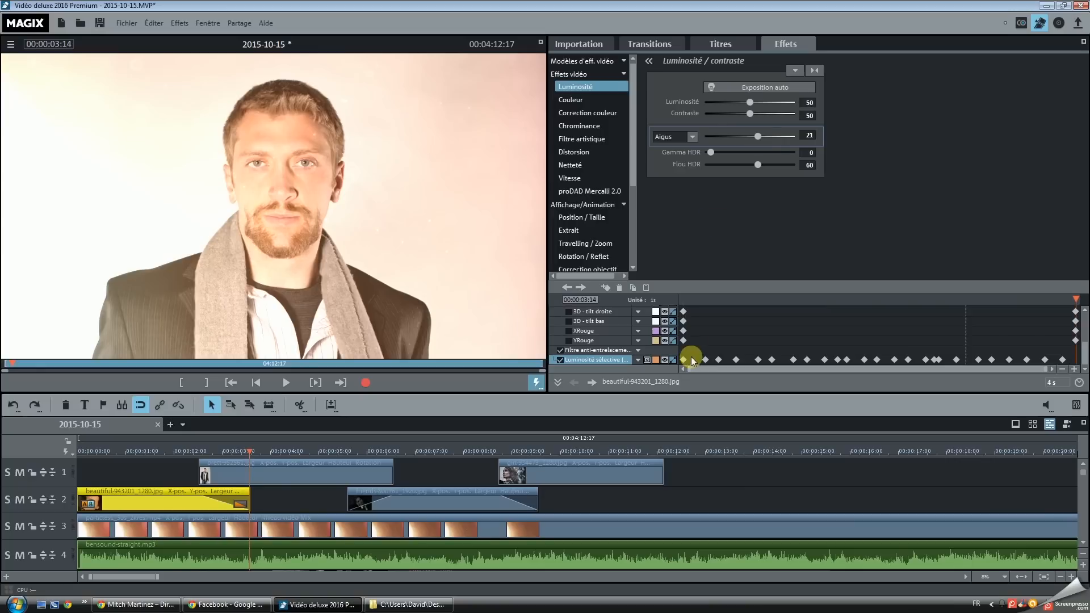
key(Home)
key(space)
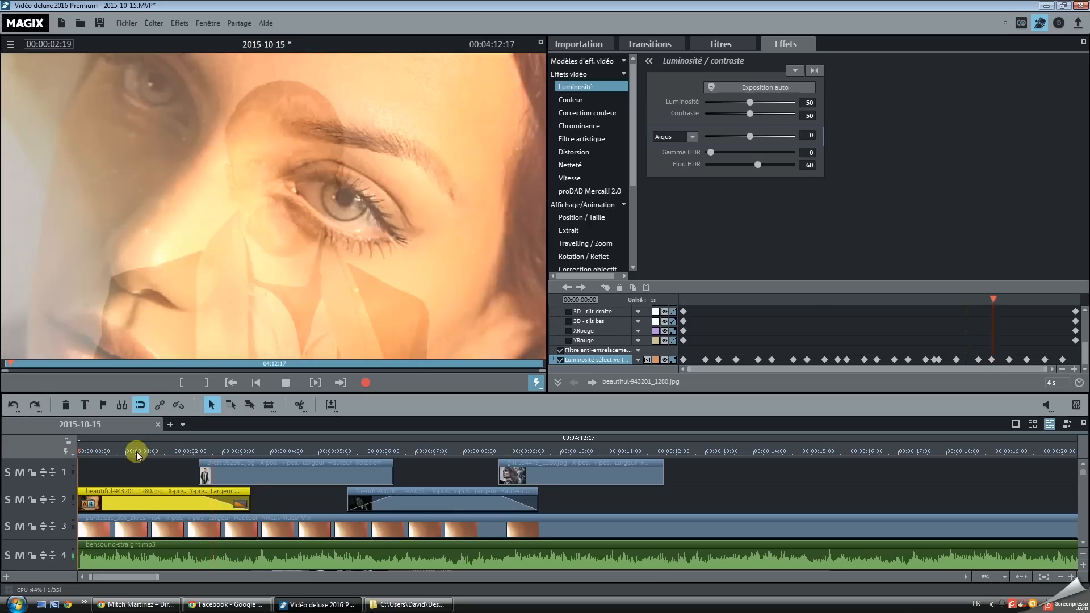
Select all the Luminosité sélective flicker keyframes on beautiful-943201_1280.jpg, from the photo's start to its end, and copy them
key(space)
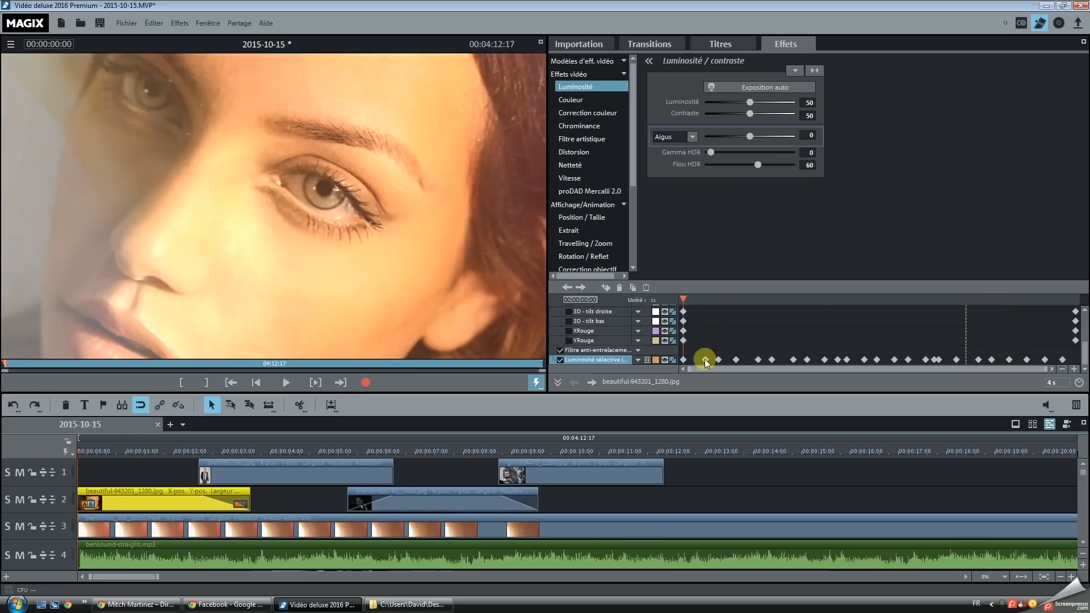
click(1071, 354)
click(978, 359)
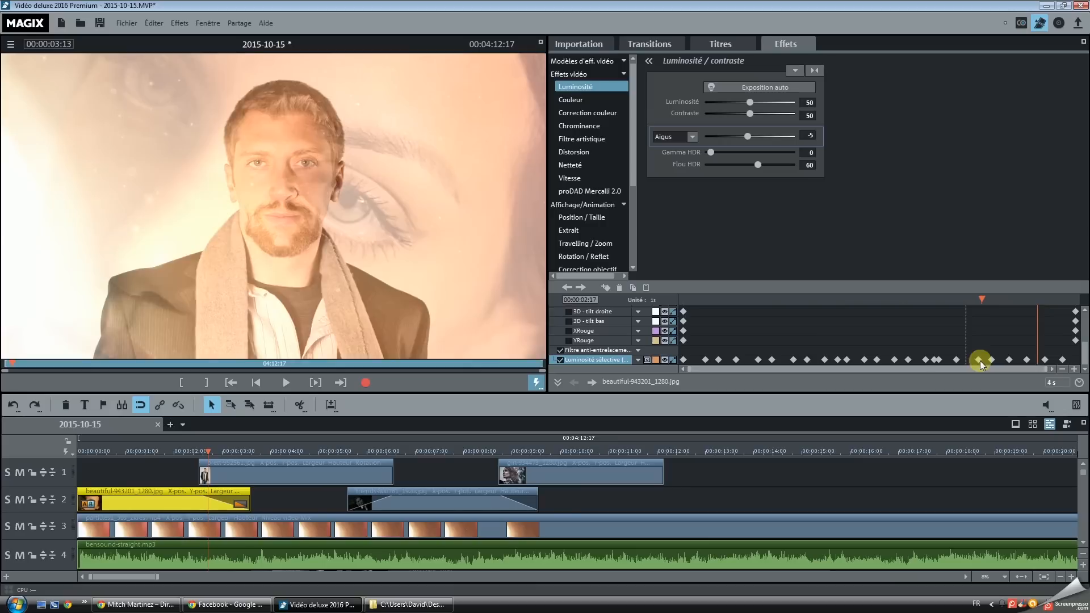
click(679, 359)
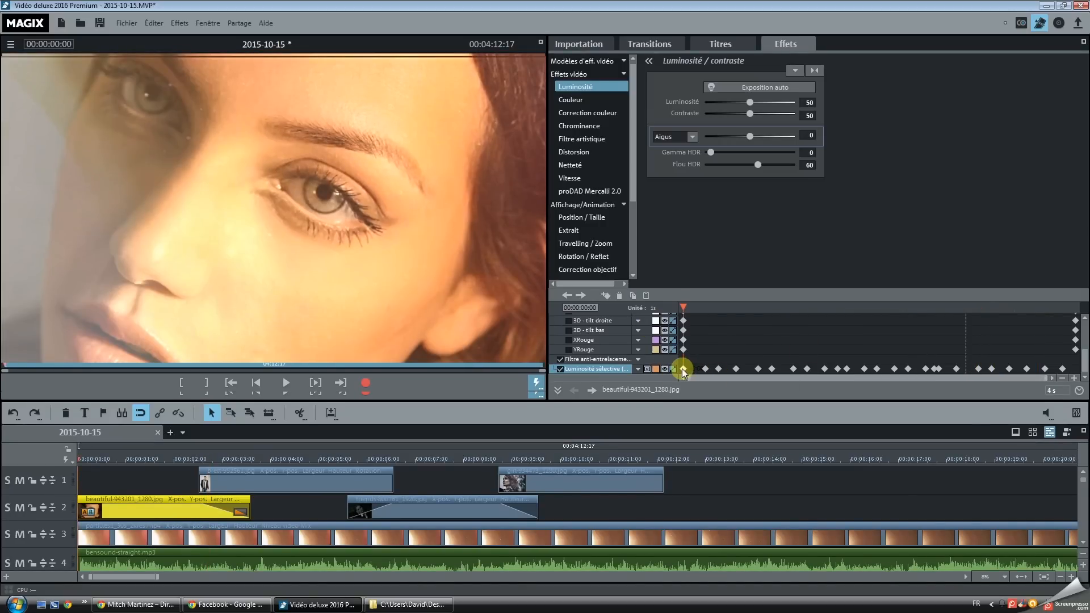
click(560, 369)
click(704, 370)
click(717, 370)
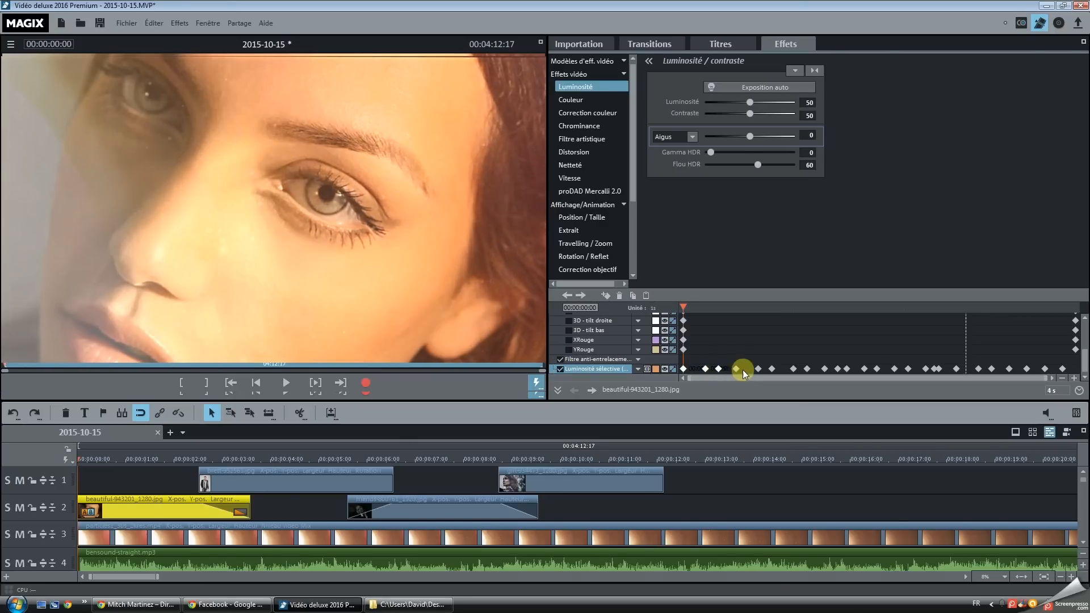
click(736, 369)
click(758, 368)
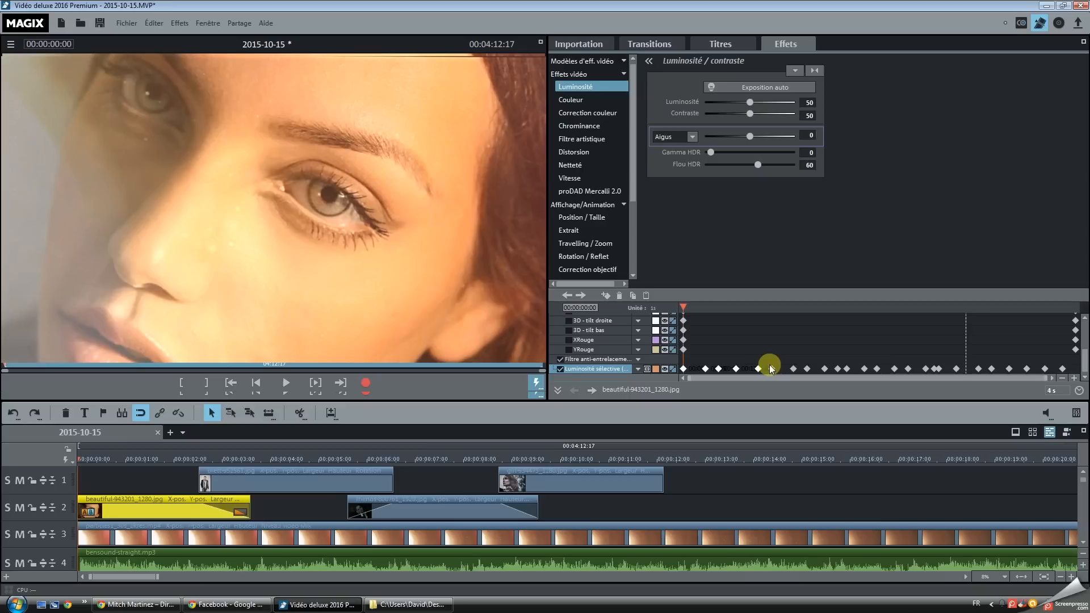
click(795, 369)
click(807, 368)
click(824, 368)
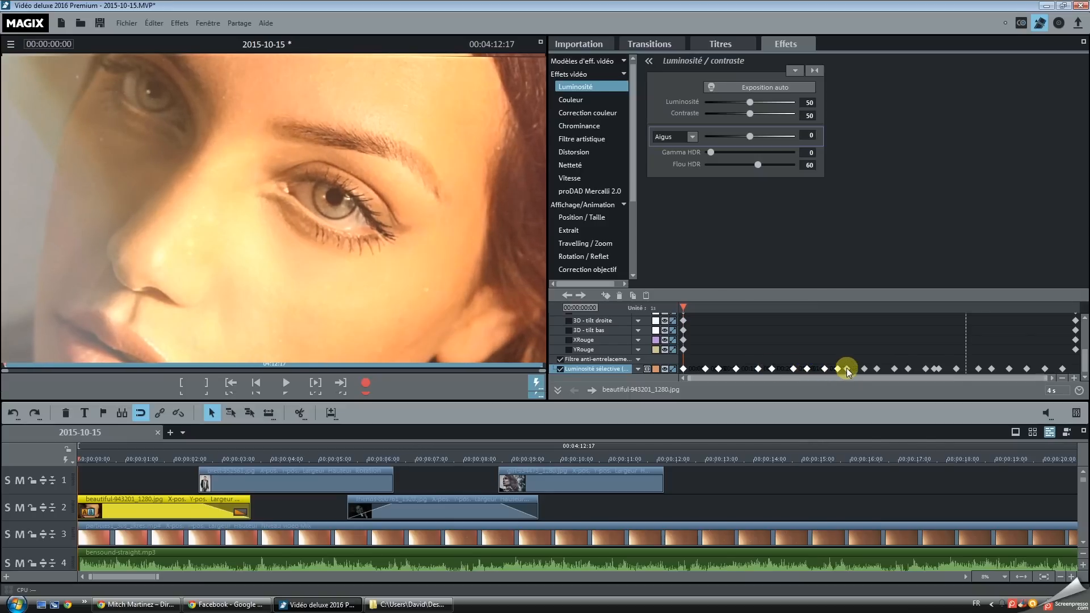
click(864, 368)
click(877, 368)
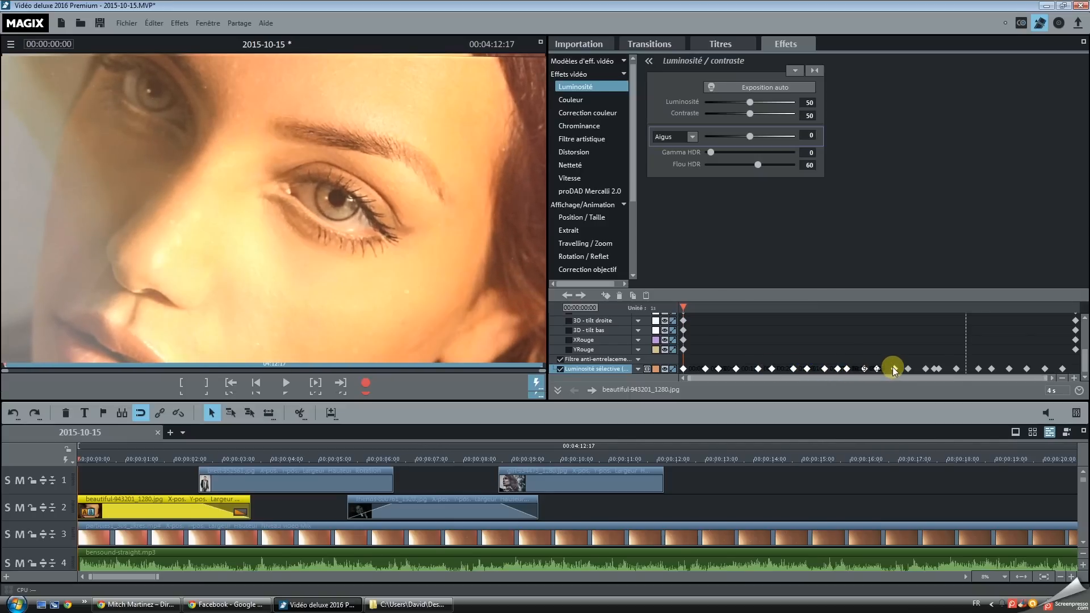
click(908, 369)
click(926, 369)
click(938, 369)
click(956, 369)
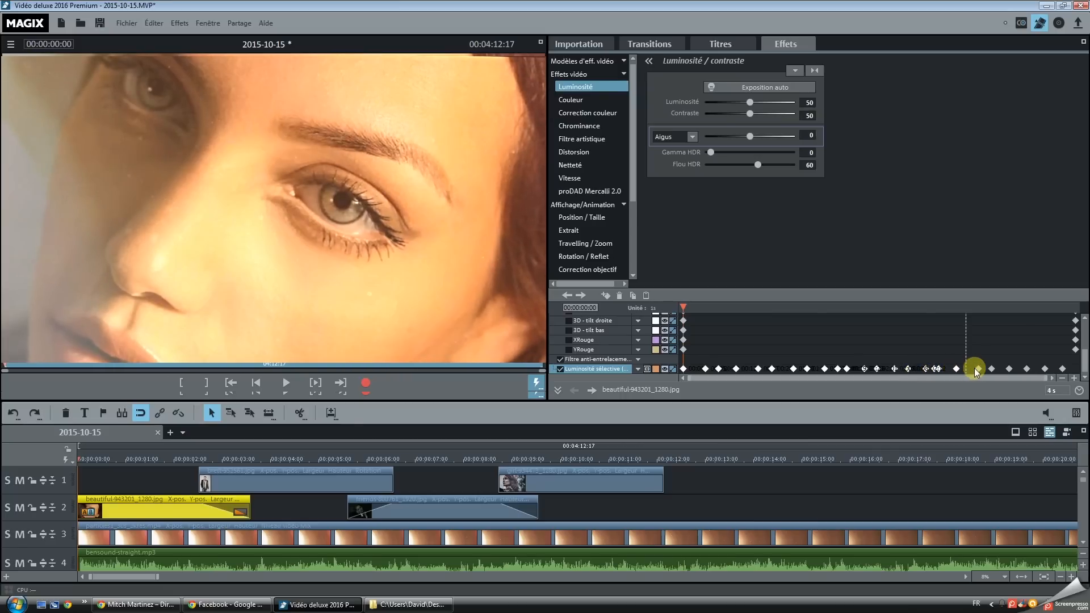
click(976, 369)
click(993, 369)
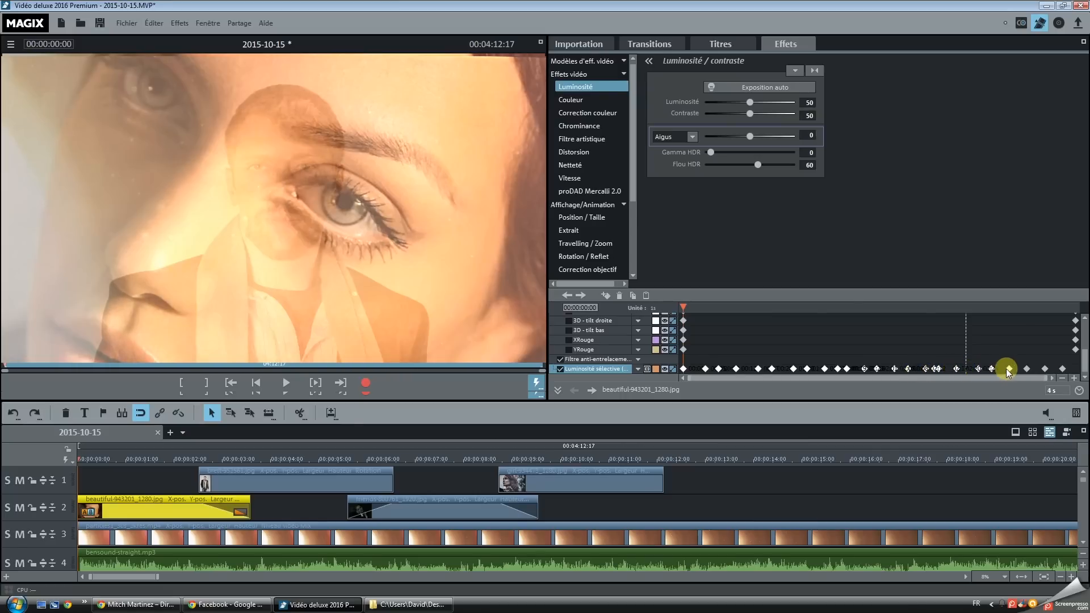
click(1027, 368)
click(1061, 369)
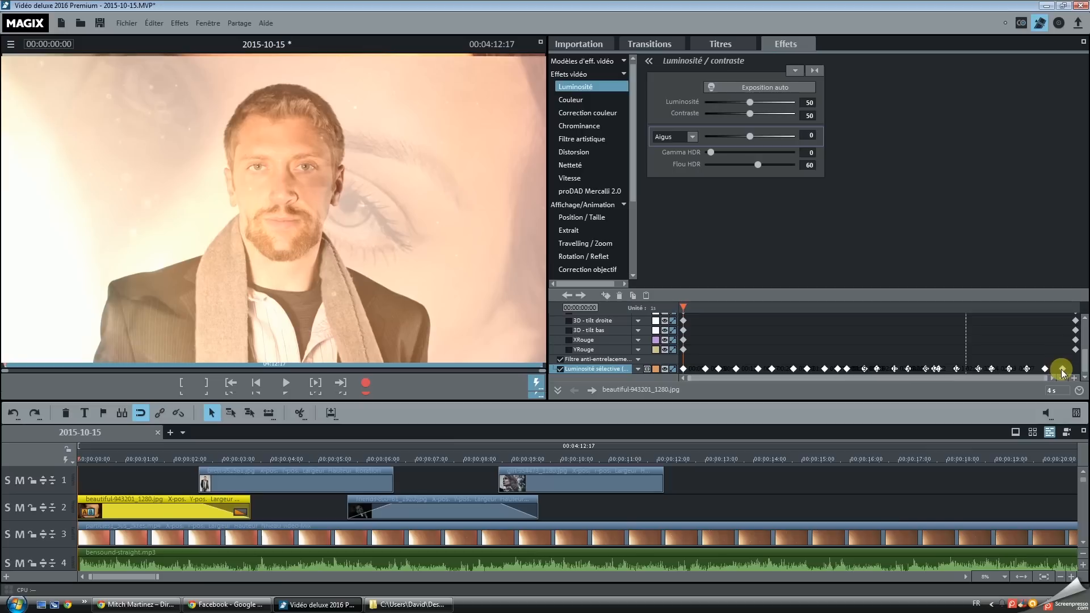
click(827, 368)
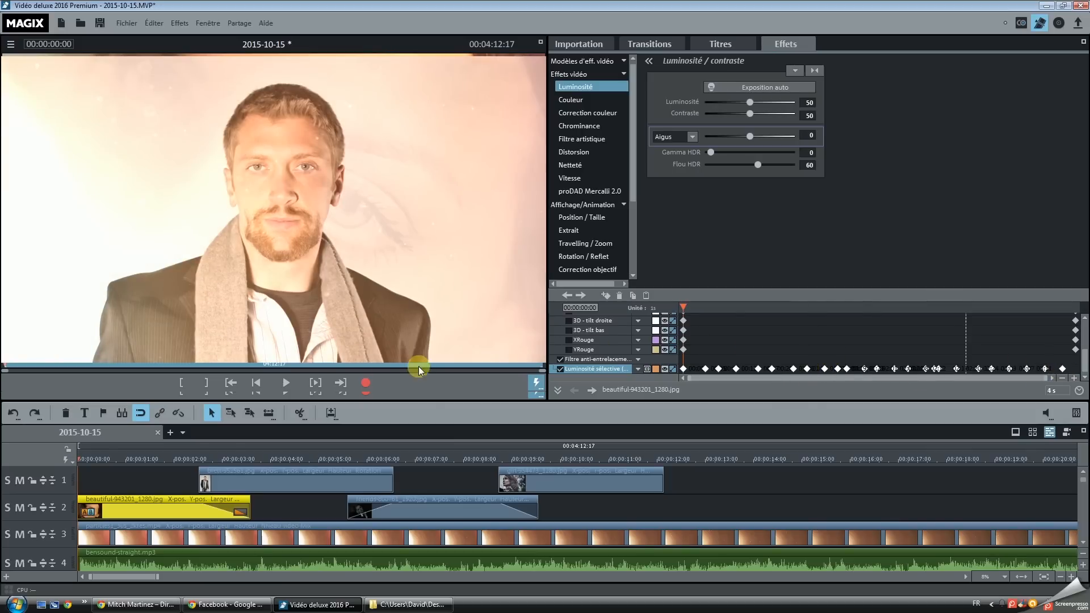
Set Gamma to 5 at the start of brett-952561.jpg, keyframe it, paste the copied flicker keyframes and preview them
click(202, 458)
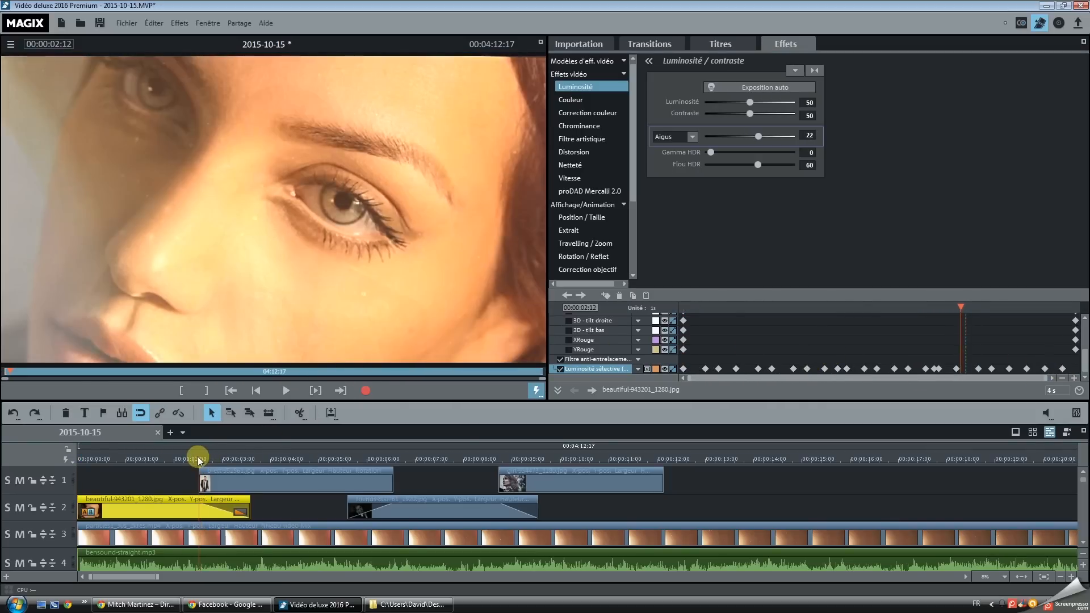
click(230, 481)
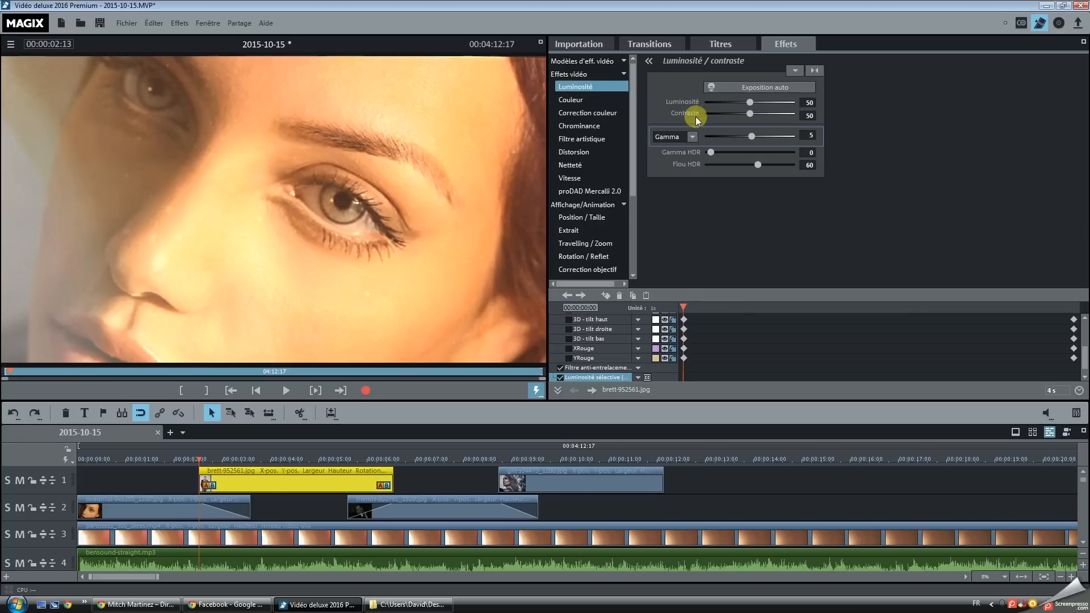
click(606, 296)
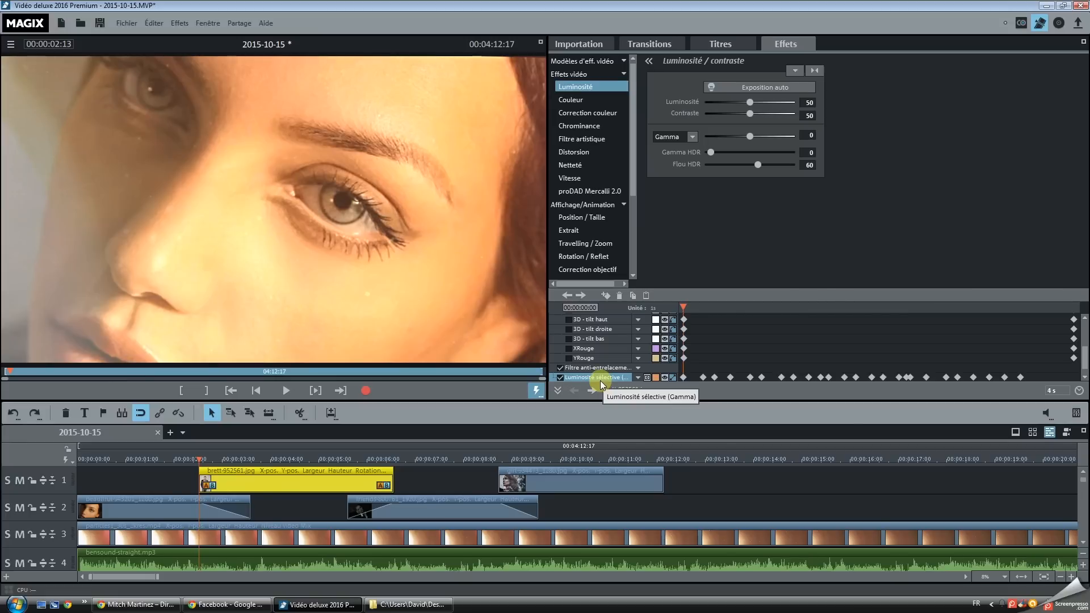
drag(688, 305, 658, 338)
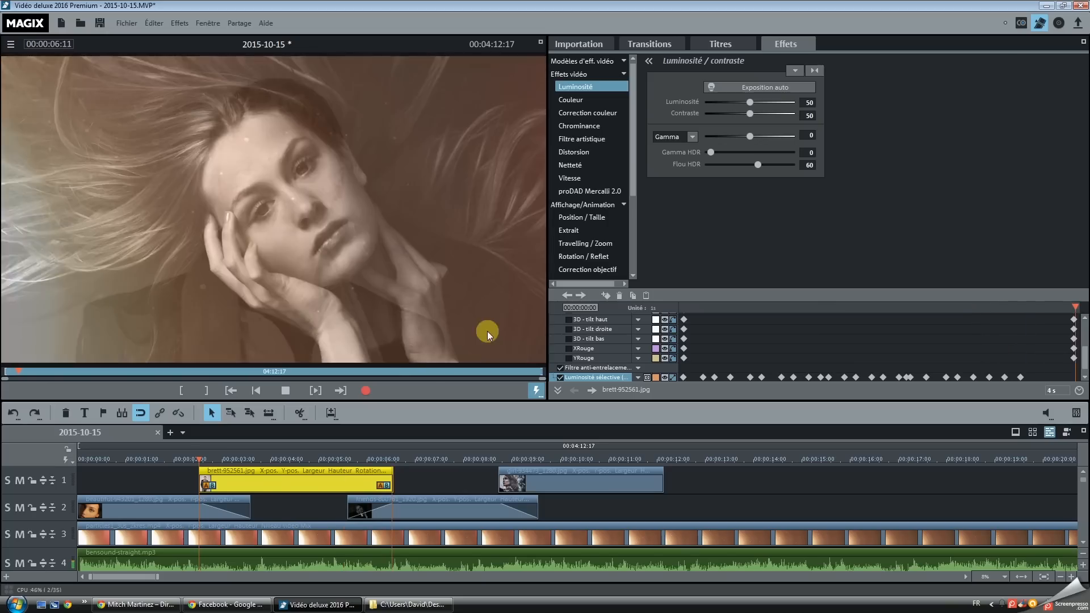
key(space)
drag(359, 455, 390, 462)
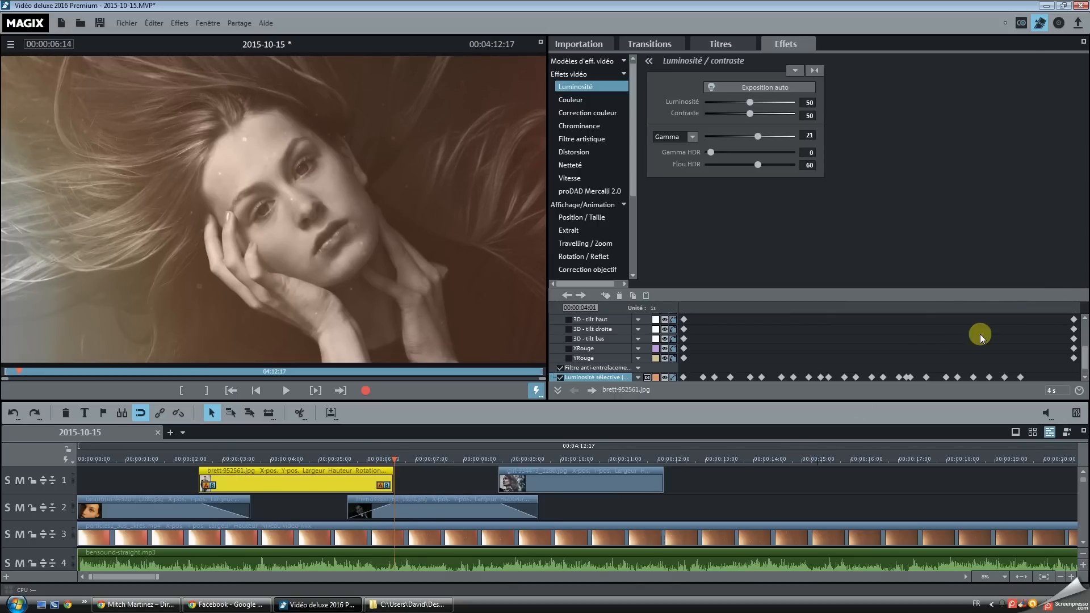
Set Gamma to -4 at the start of friends-800761_1920.jpg, add a keyframe for it and paste the copied flicker keyframes
click(448, 510)
click(568, 295)
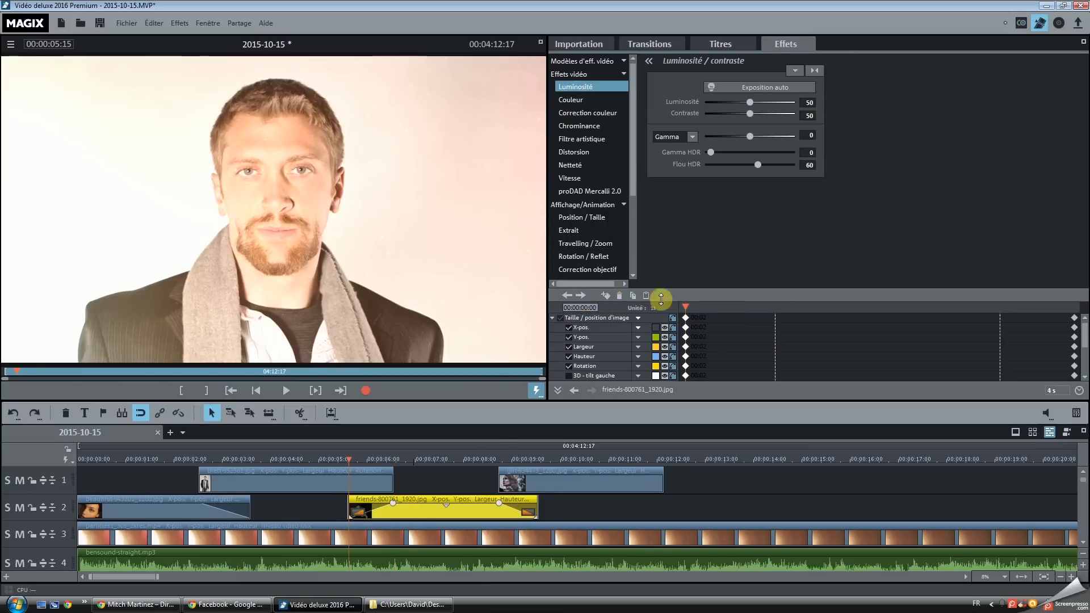
click(606, 296)
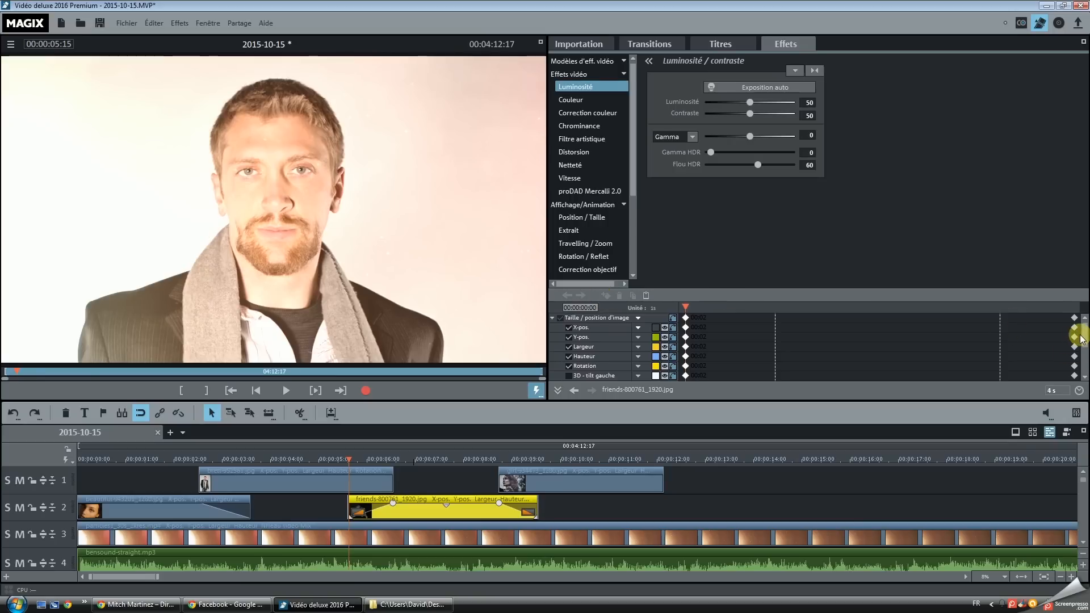
drag(1082, 328, 1083, 365)
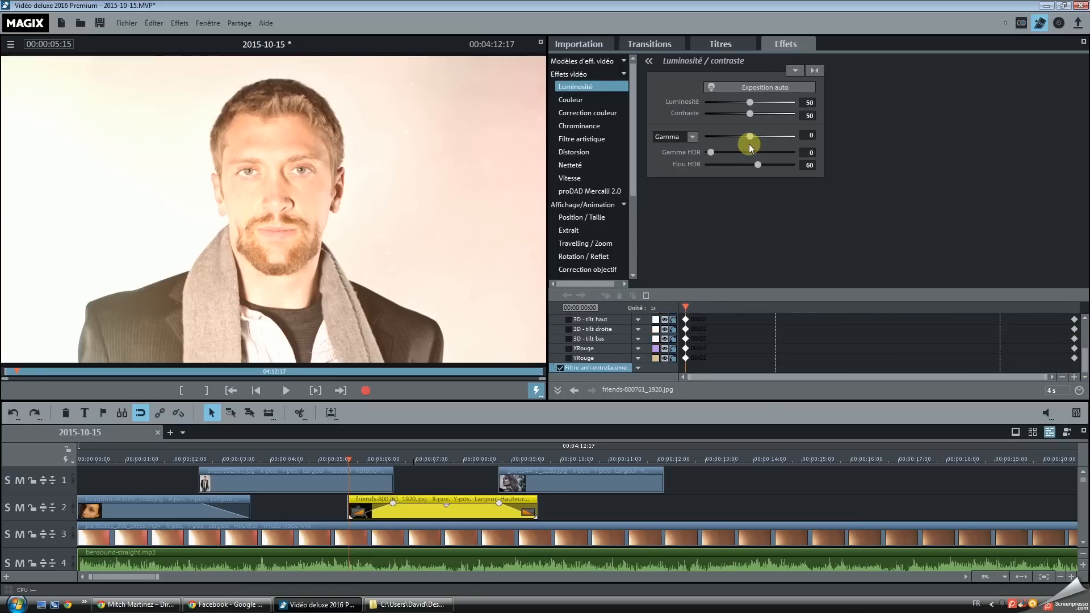
drag(750, 135, 748, 136)
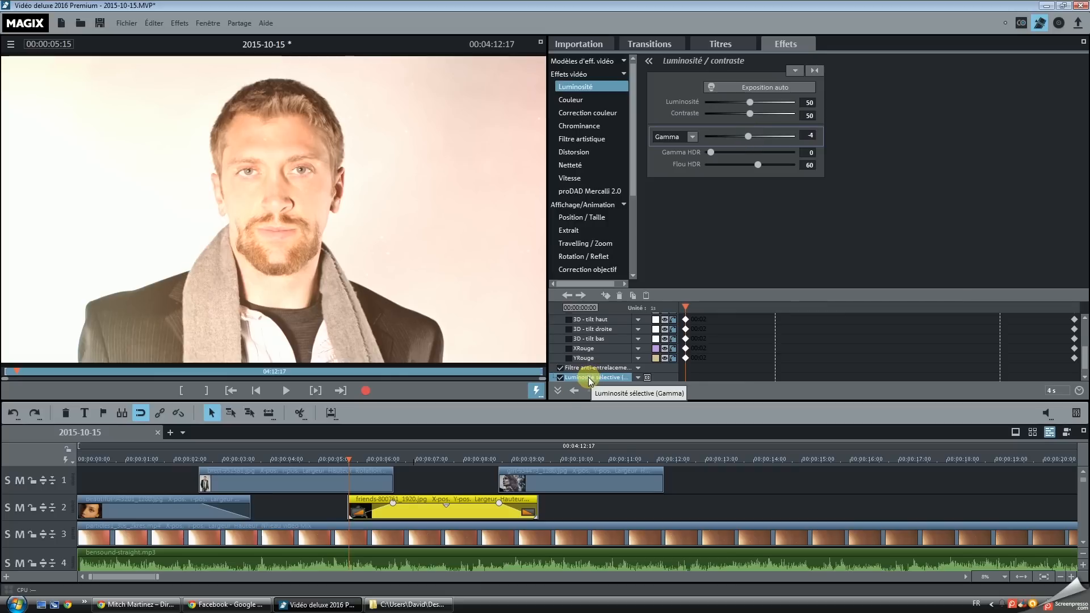
click(605, 295)
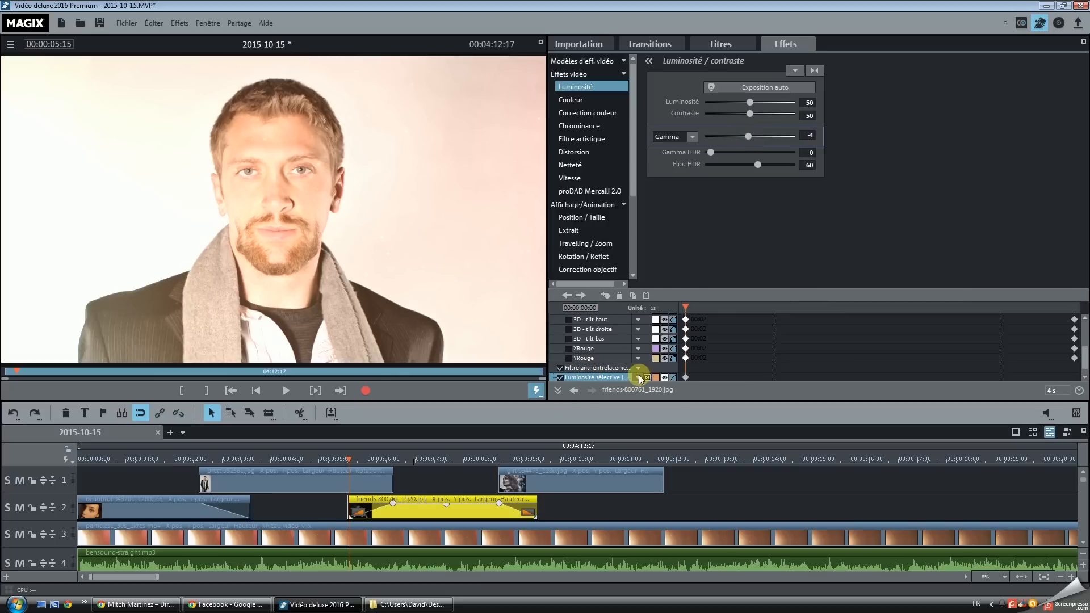
click(581, 379)
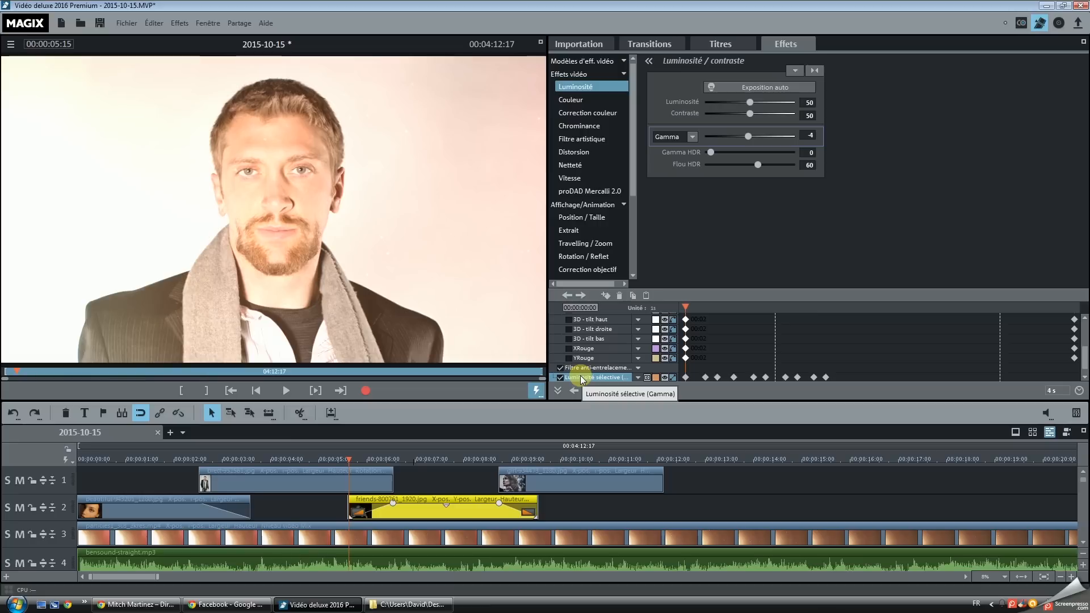
Add a Gamma keyframe at the start of girl-934473_1280.jpg, at 00:00:08:18, and paste the copied flicker keyframes there
click(498, 458)
click(513, 474)
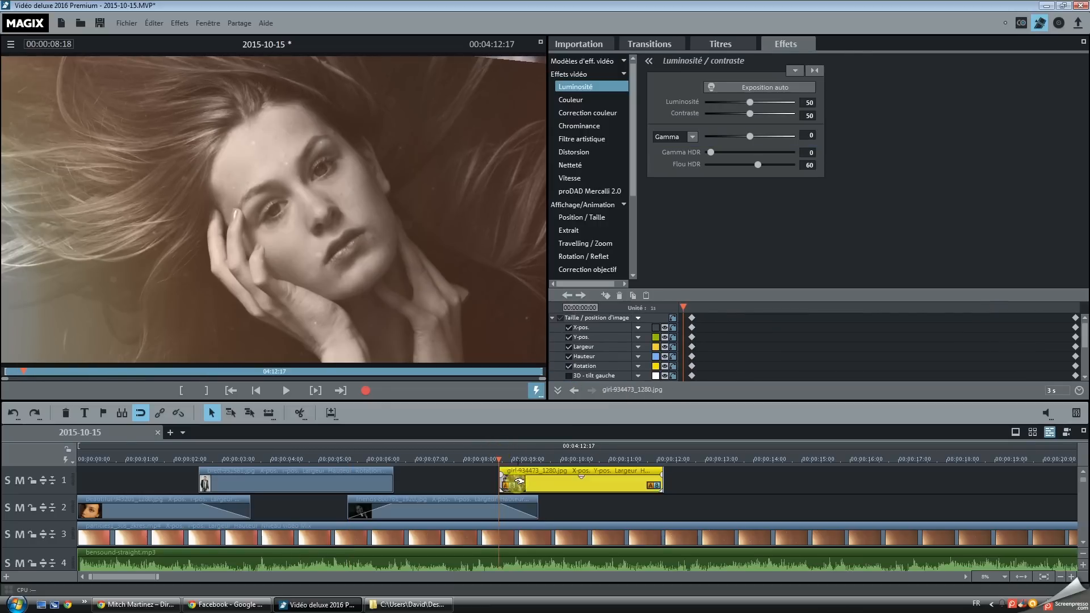
drag(375, 454, 407, 458)
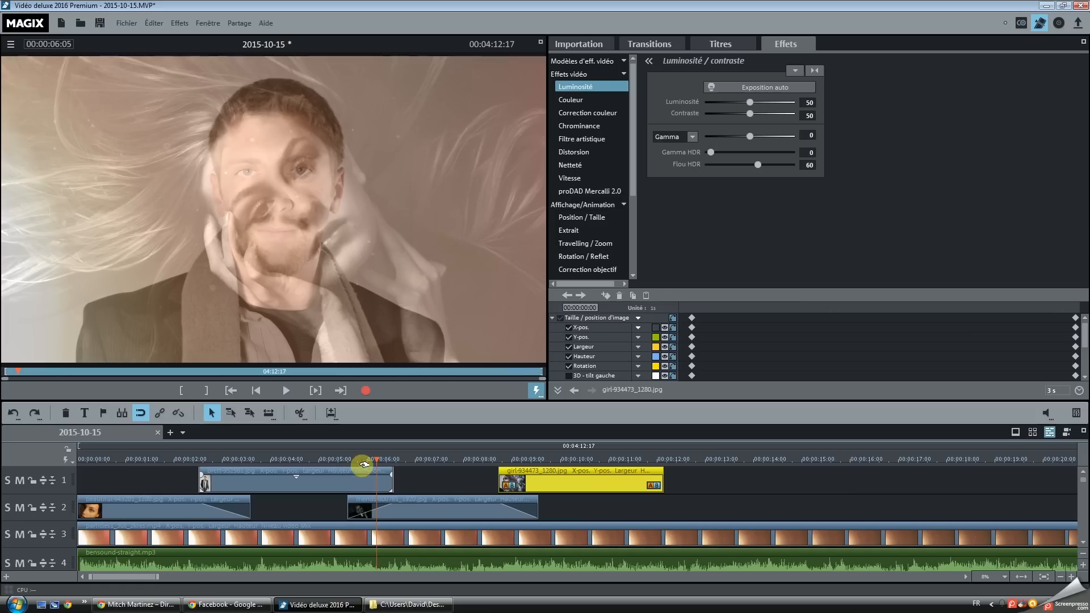
drag(363, 465, 385, 457)
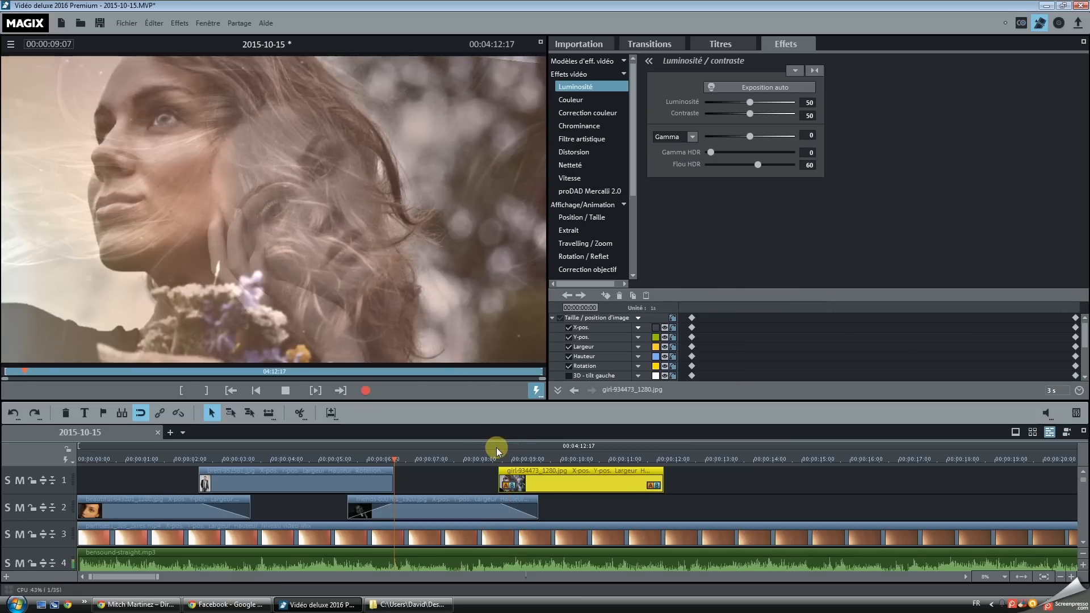
mouse_move(496, 447)
mouse_down()
mouse_move(516, 459)
mouse_move(546, 453)
mouse_move(498, 454)
mouse_up()
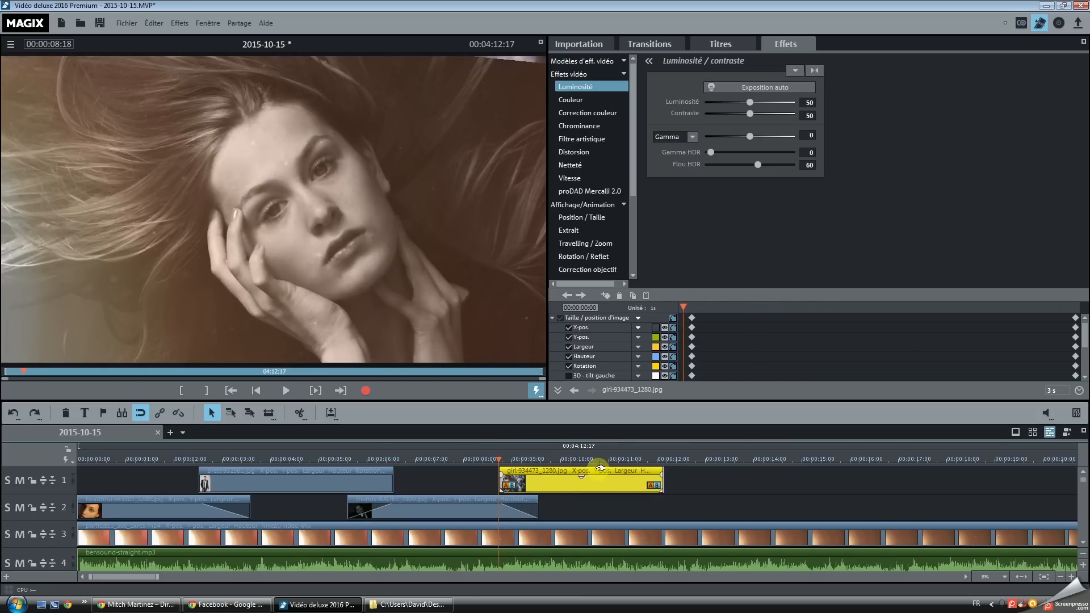
click(750, 136)
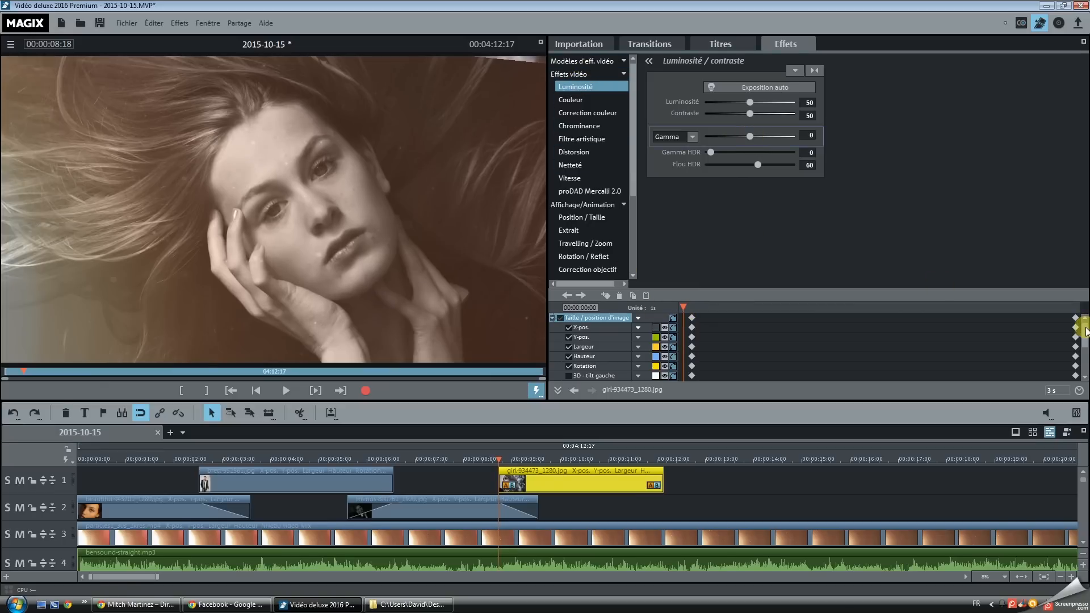
drag(1084, 329, 1084, 361)
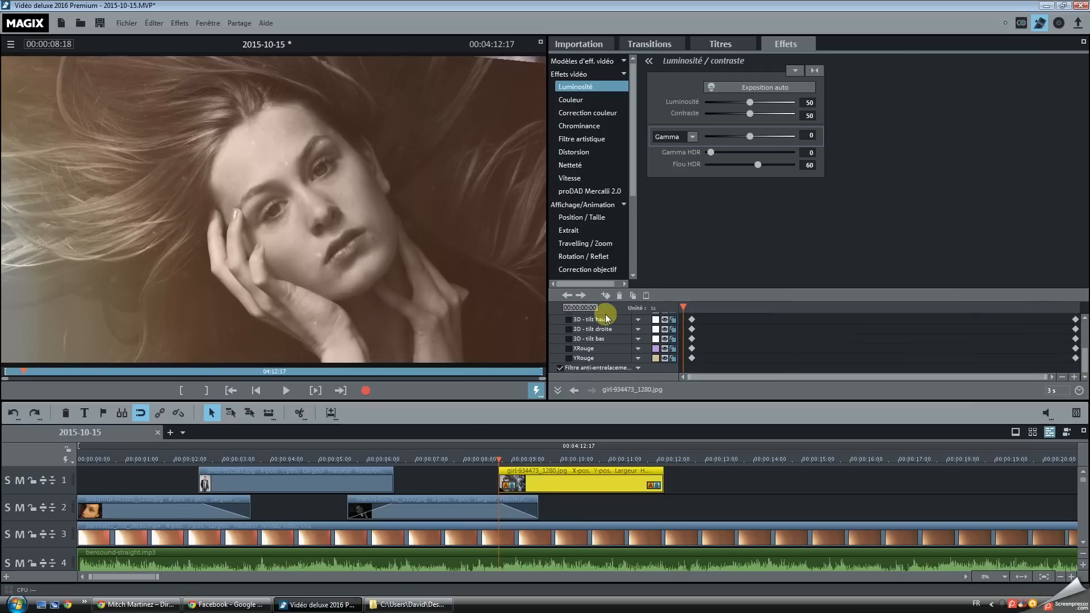
click(605, 295)
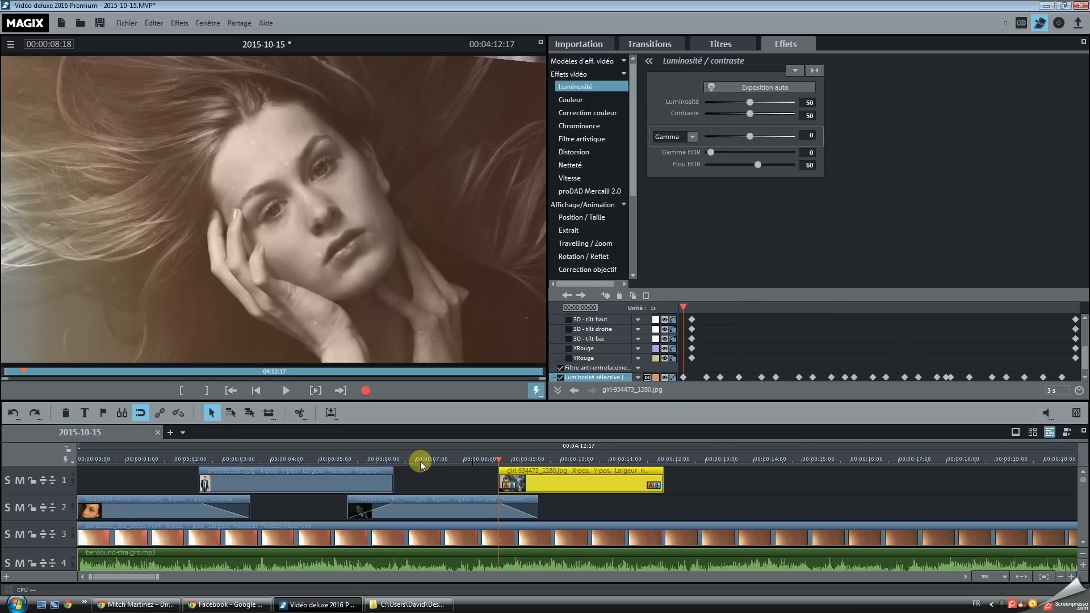
Play the whole slideshow from the start in full screen, past the last photo, and return to the editing view
drag(97, 458, 53, 462)
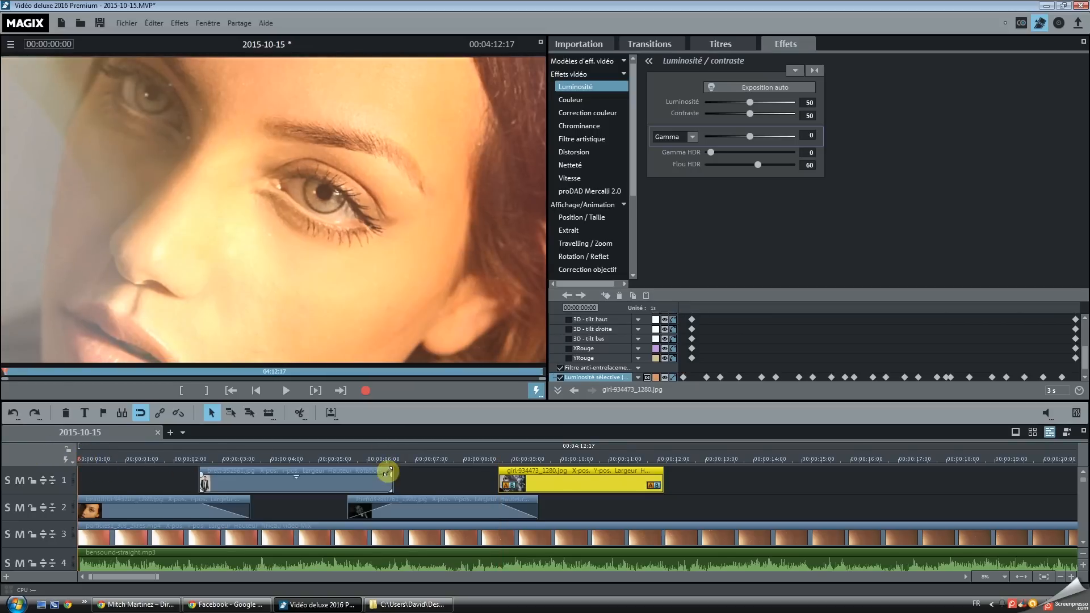
key(space)
key(alt+Return)
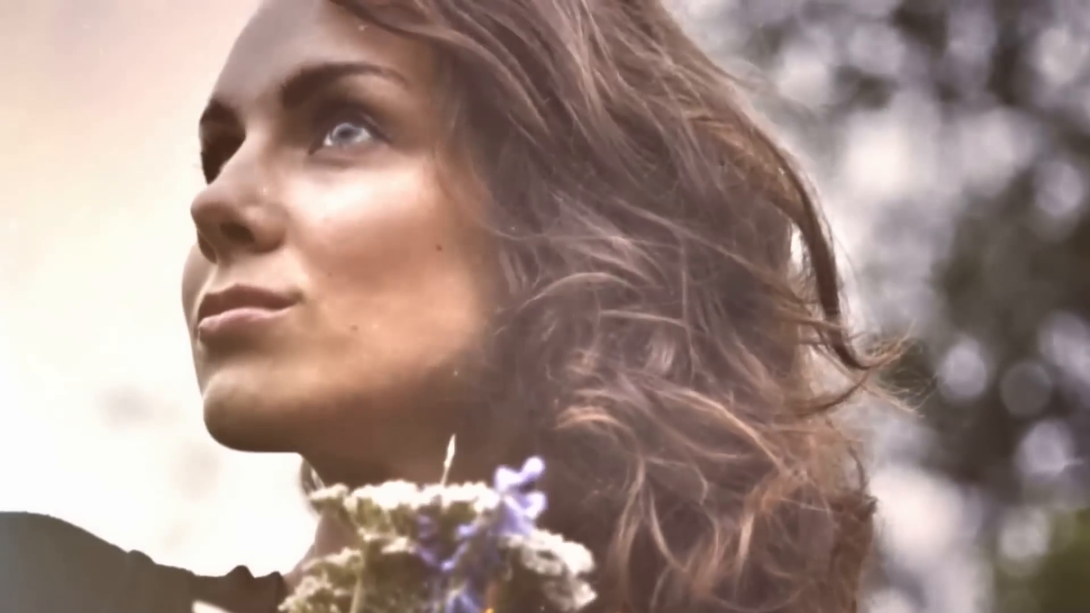
key(Escape)
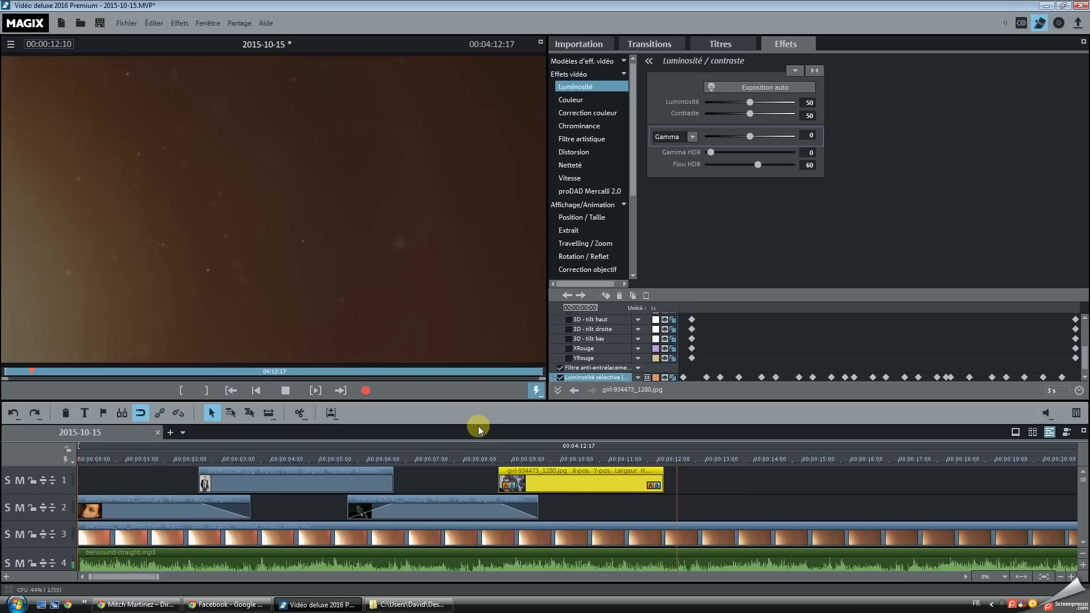
key(space)
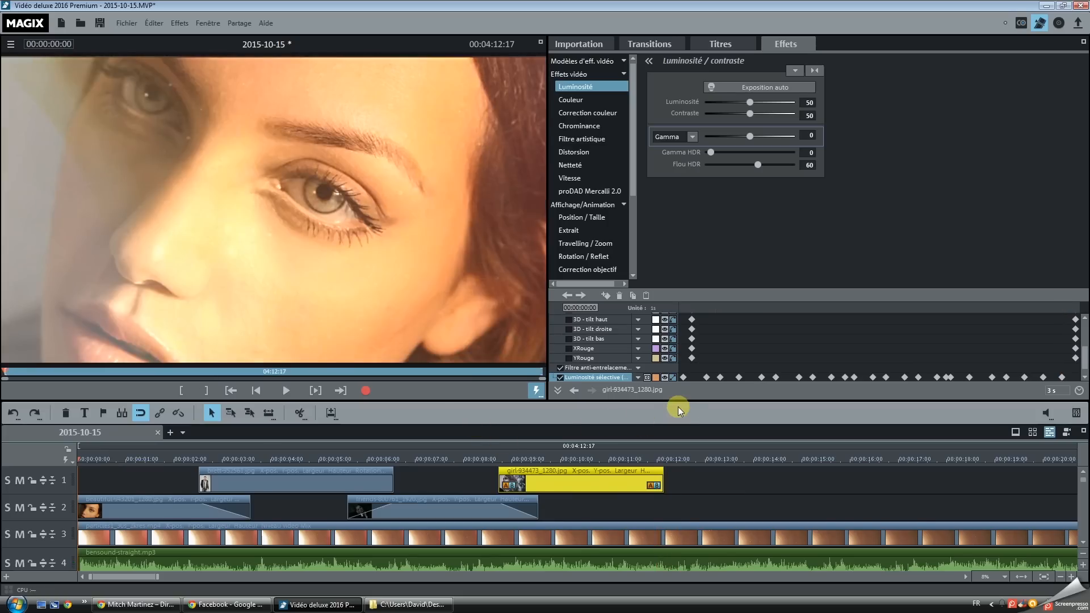